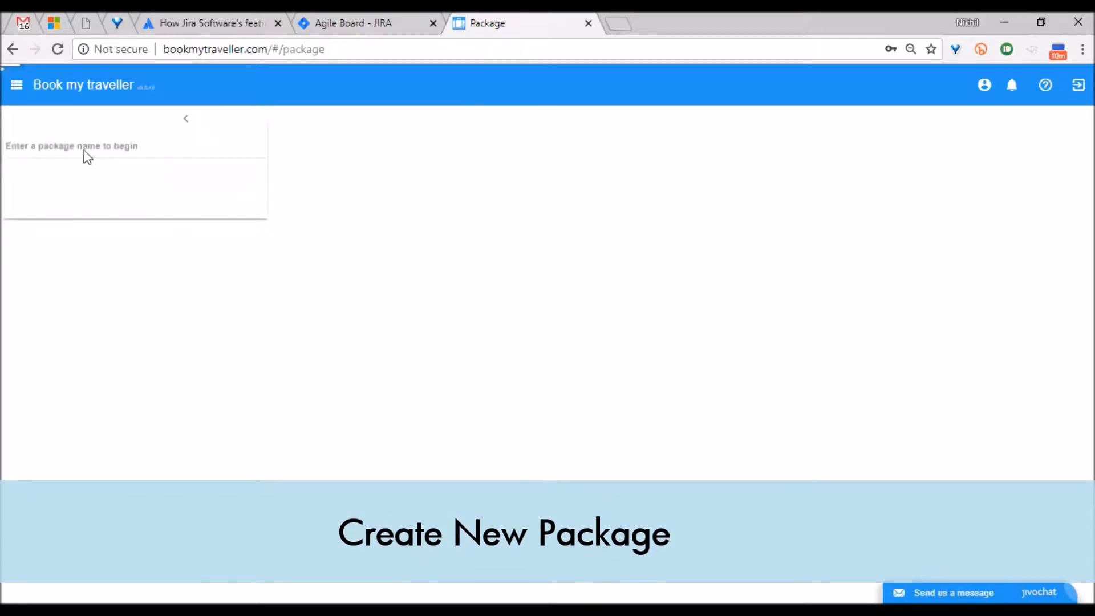
# Step: Begin entering 'Demo to Evon' as the new package name
pyautogui.click(91, 144)
pyautogui.write('De')
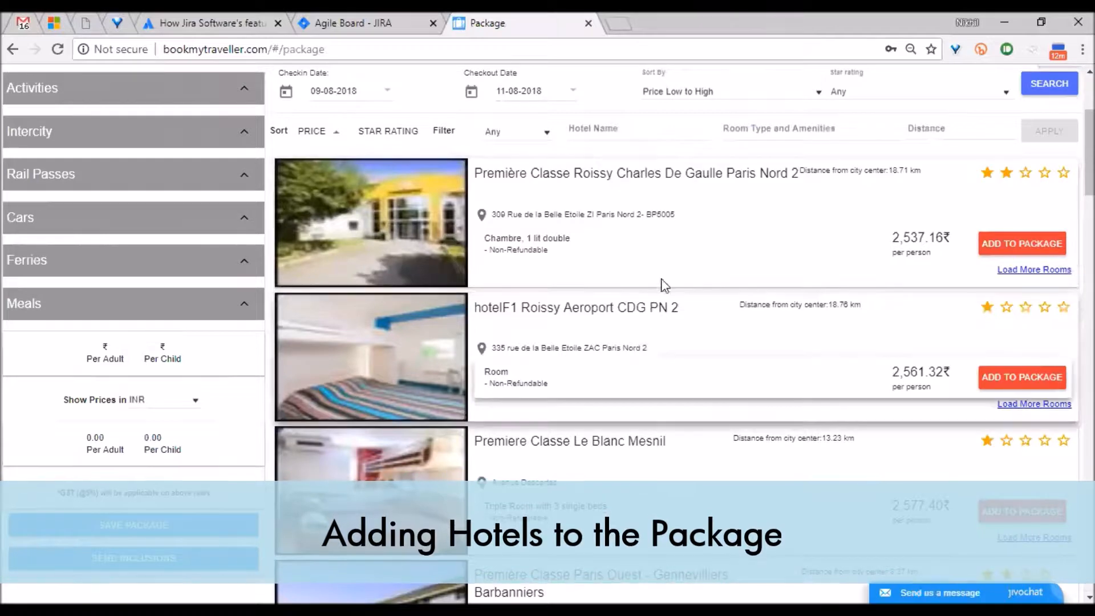
# Step: Filter the Paris hotel results by the name 'Eiffel' to bring up Carina Tour Eiffel
pyautogui.scroll(3, 752, 287)
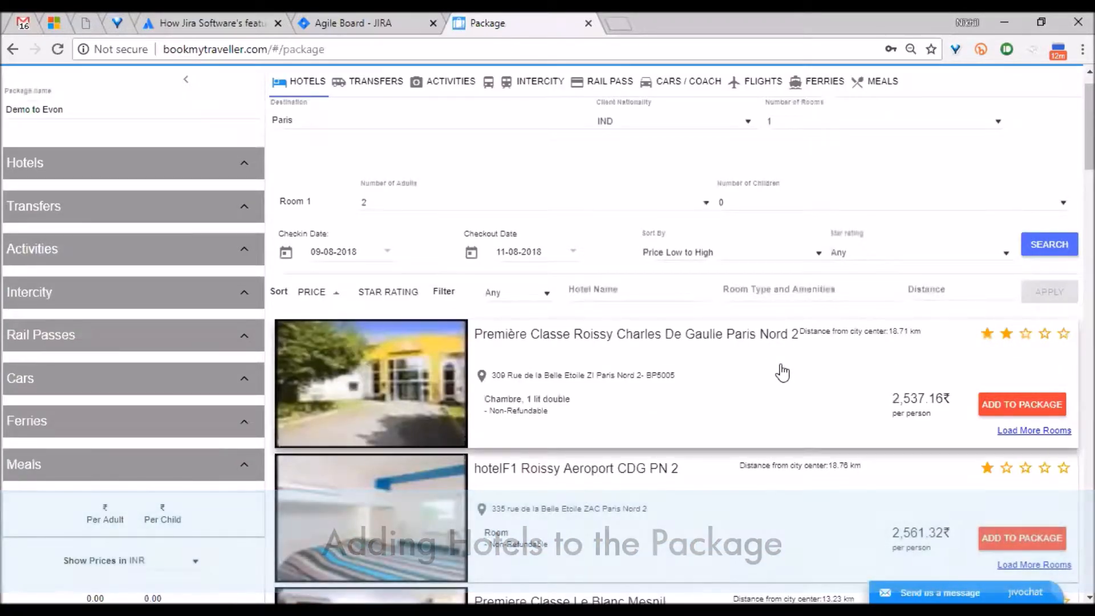
pyautogui.scroll(-1, 766, 391)
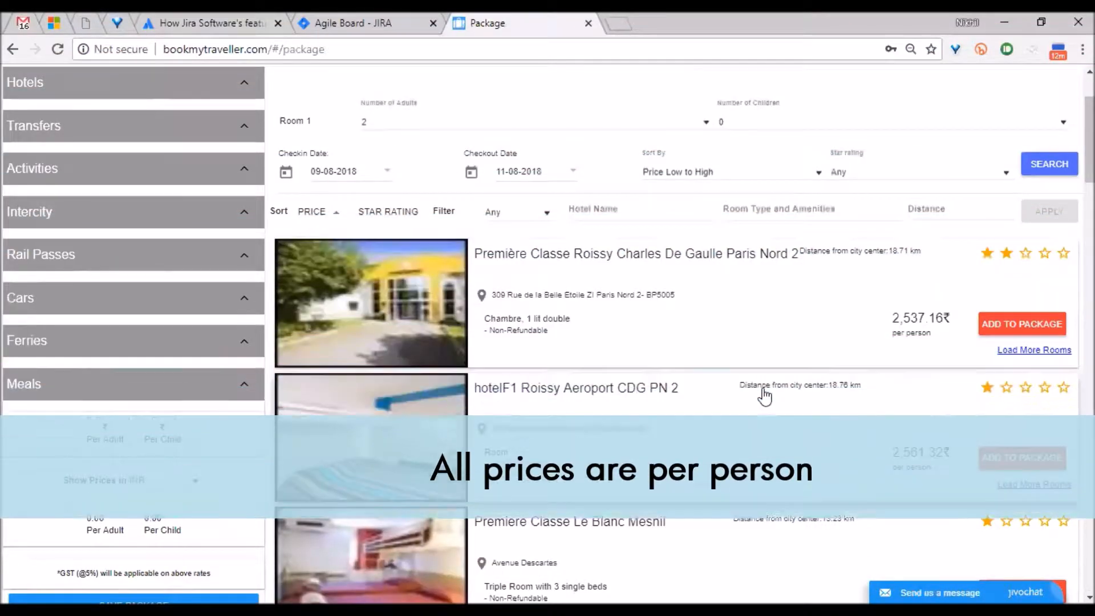
pyautogui.scroll(-2, 765, 395)
pyautogui.scroll(-5, 765, 395)
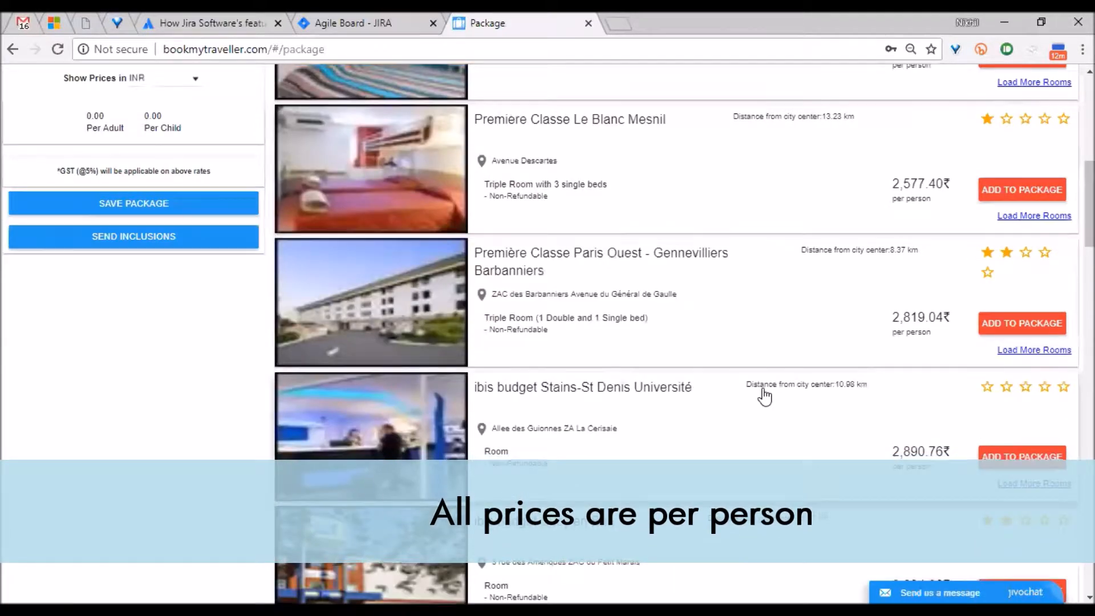
pyautogui.scroll(-2, 765, 396)
pyautogui.scroll(-2, 764, 396)
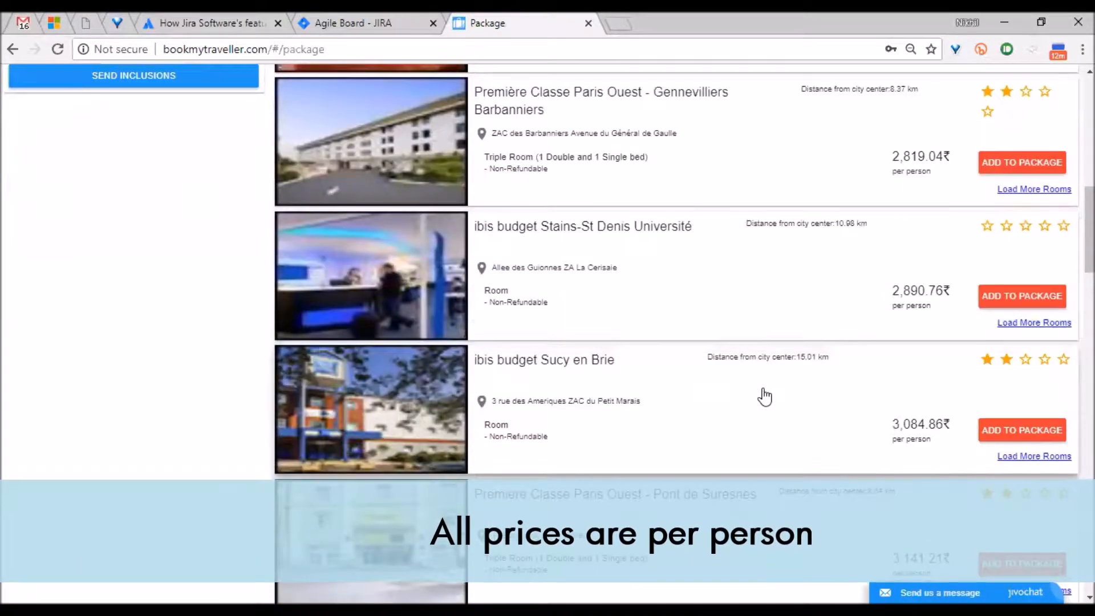
pyautogui.scroll(15, 761, 379)
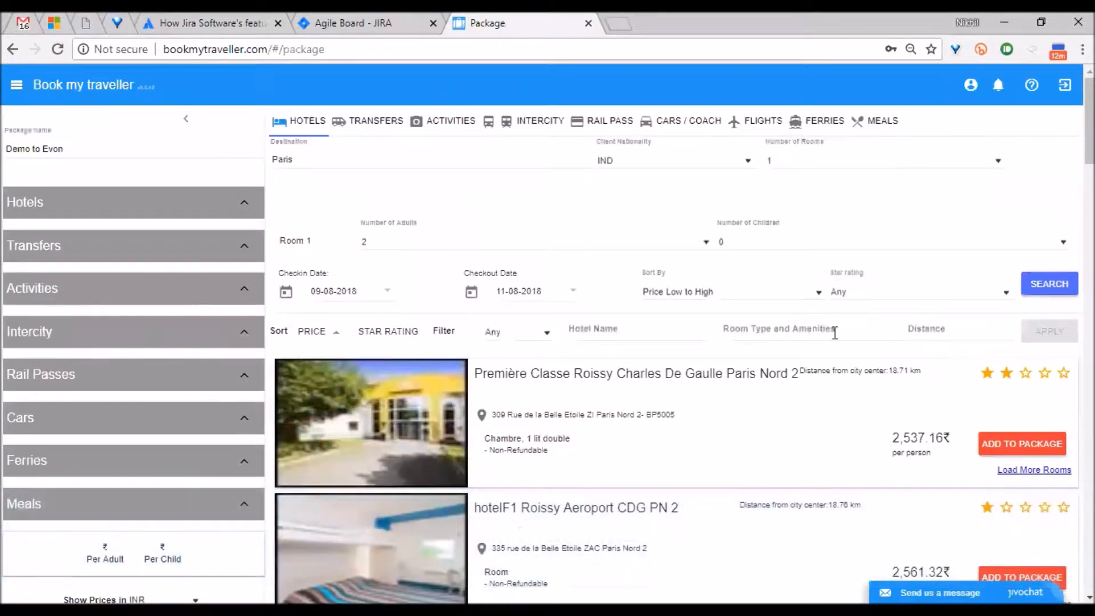
pyautogui.click(1029, 337)
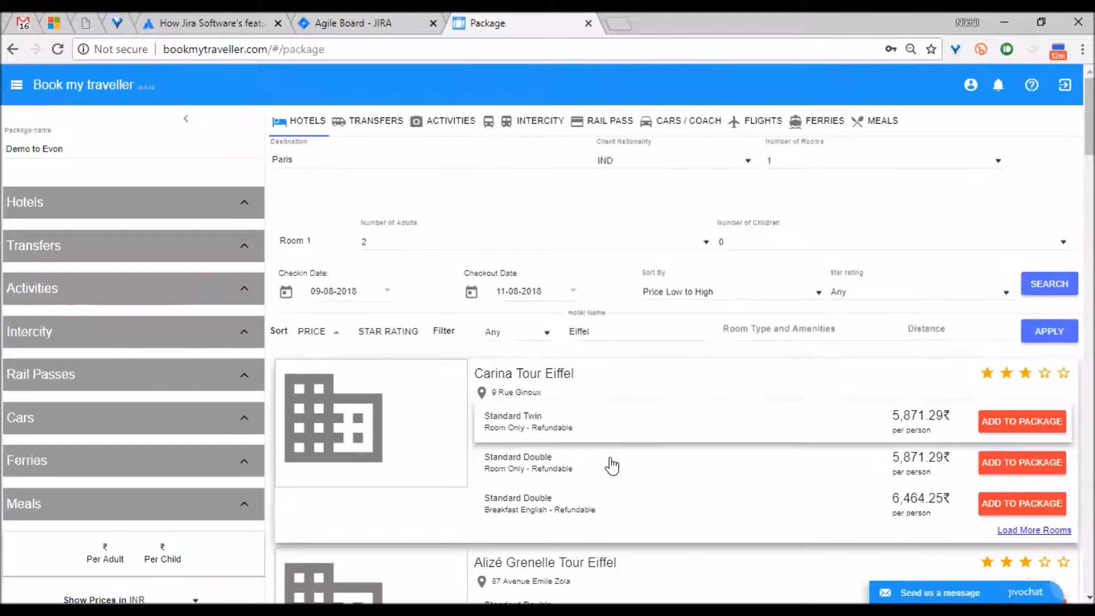
pyautogui.scroll(-1, 685, 490)
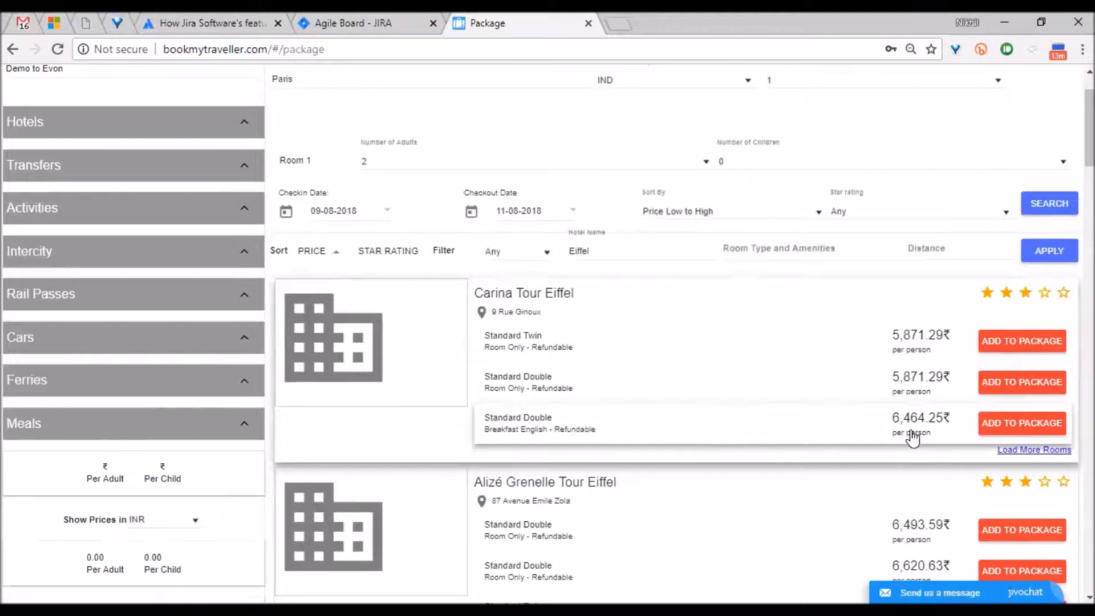
# Step: Add Carina Tour Eiffel's Standard Double with English breakfast to the package
pyautogui.click(1015, 427)
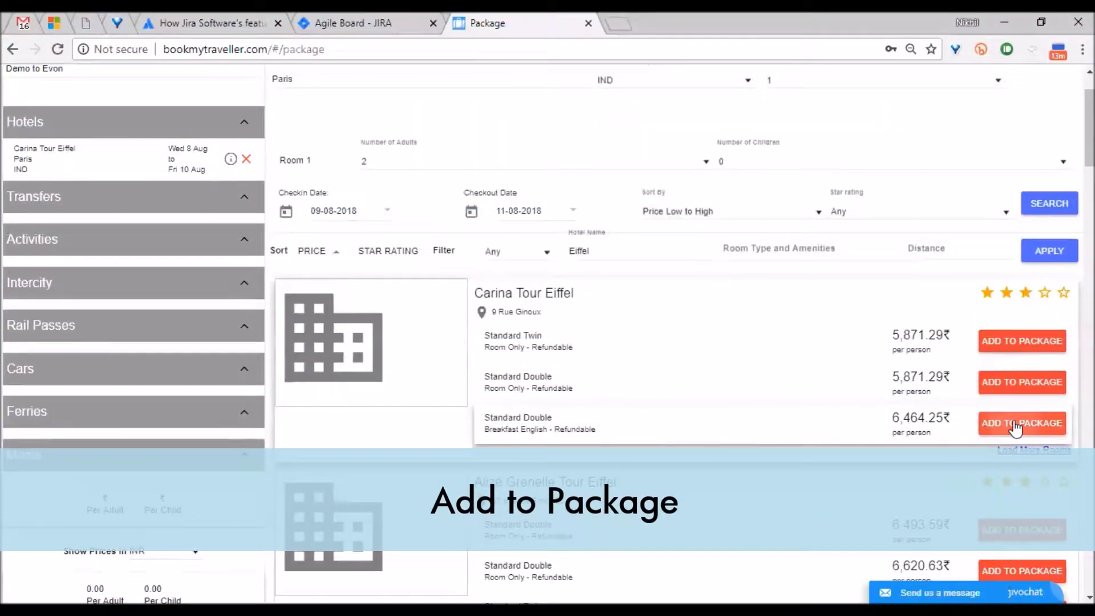
pyautogui.scroll(-1, 513, 371)
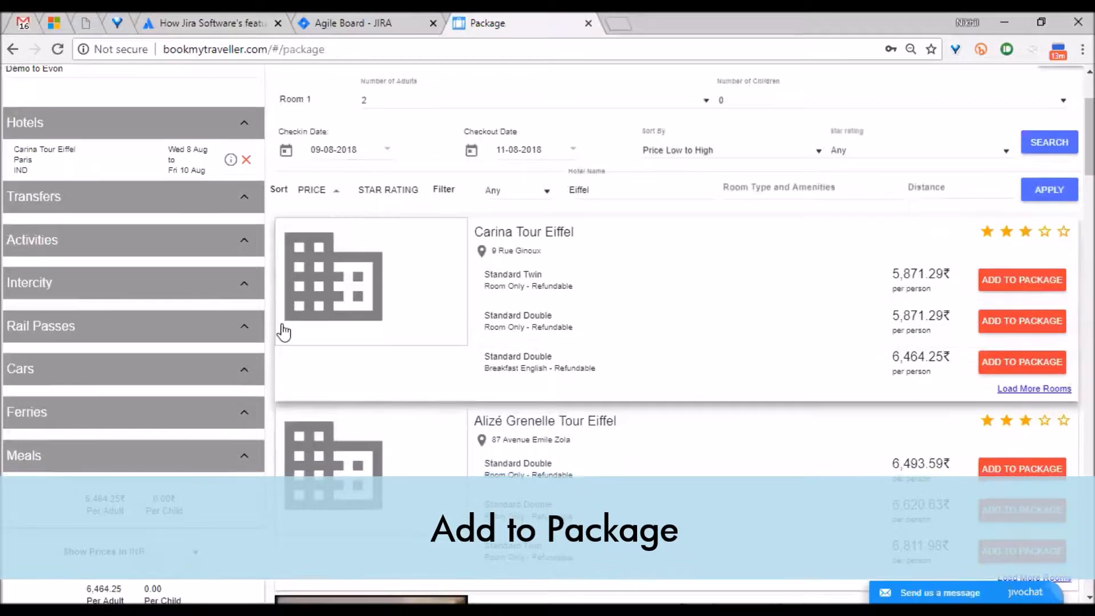
pyautogui.scroll(-1, 131, 485)
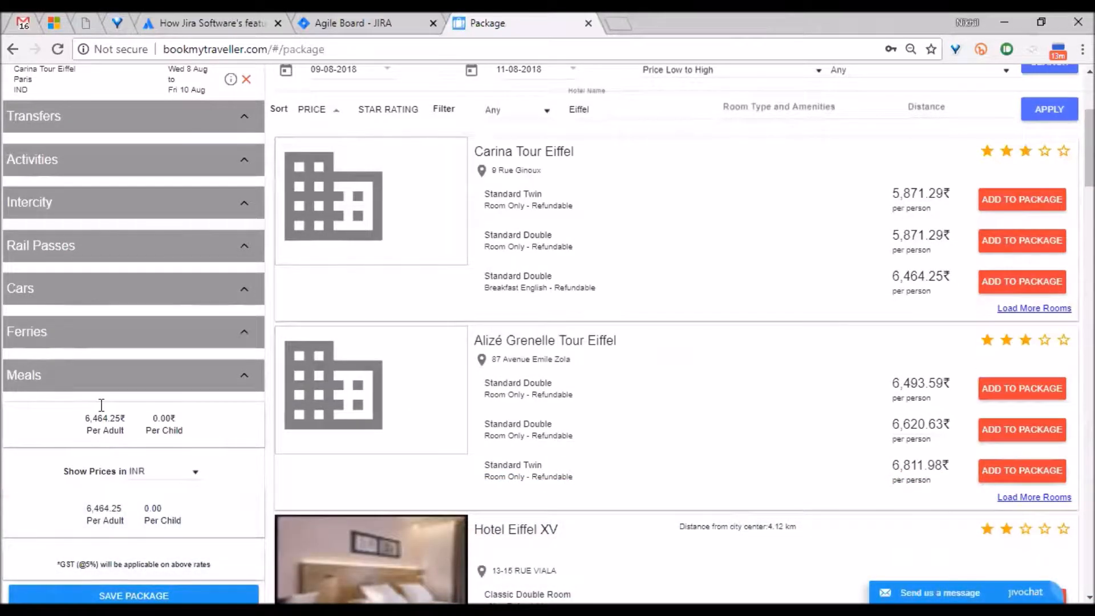
pyautogui.scroll(1, 112, 447)
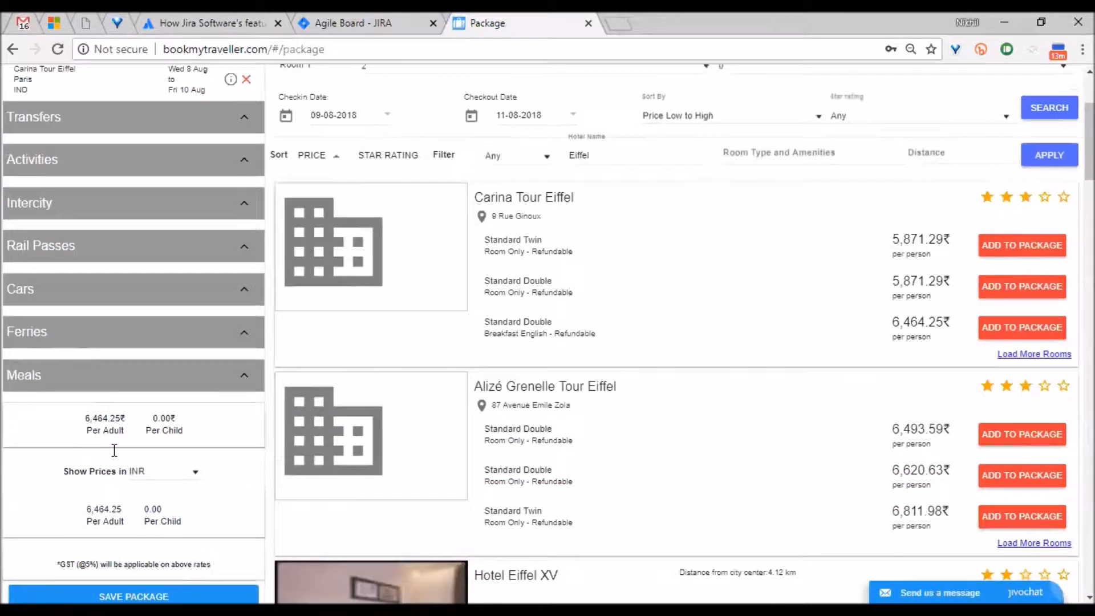
# Step: Browse the Show Prices display currency list
pyautogui.click(195, 476)
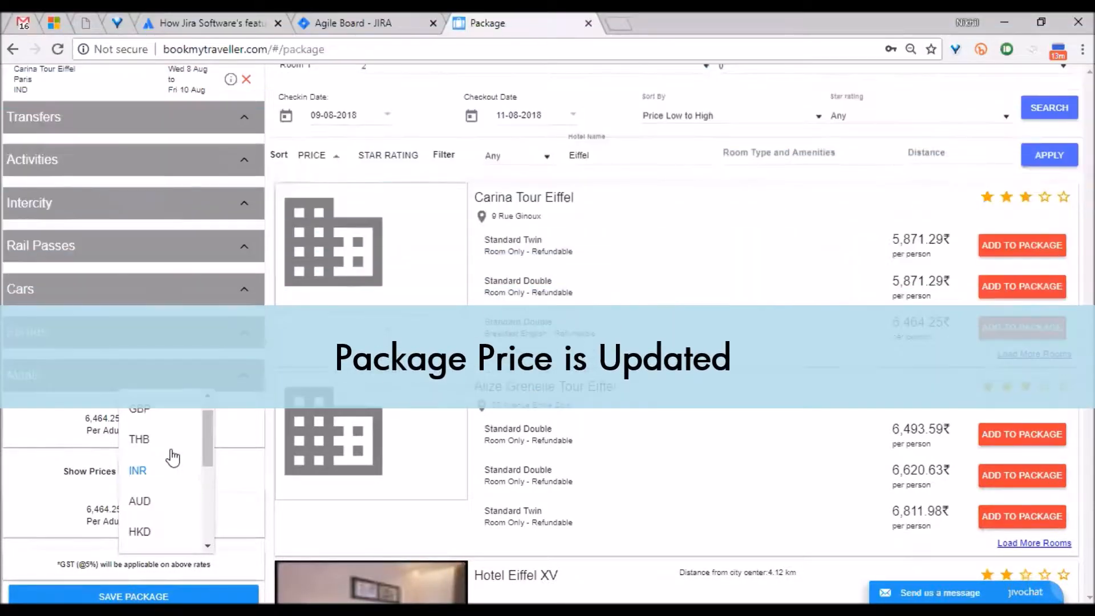
pyautogui.scroll(-2, 171, 459)
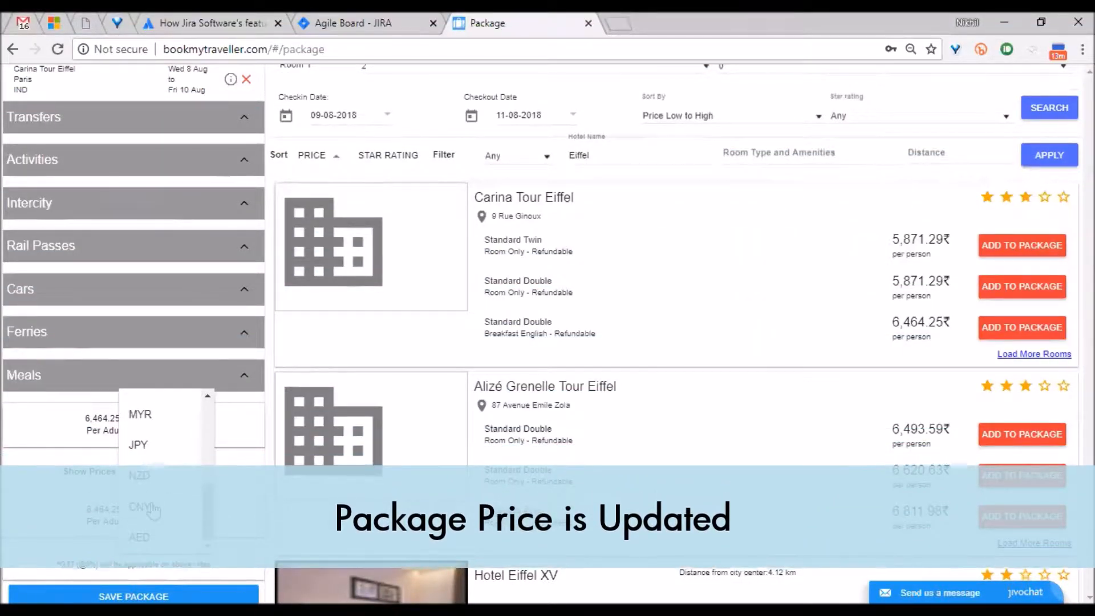
pyautogui.scroll(3, 154, 422)
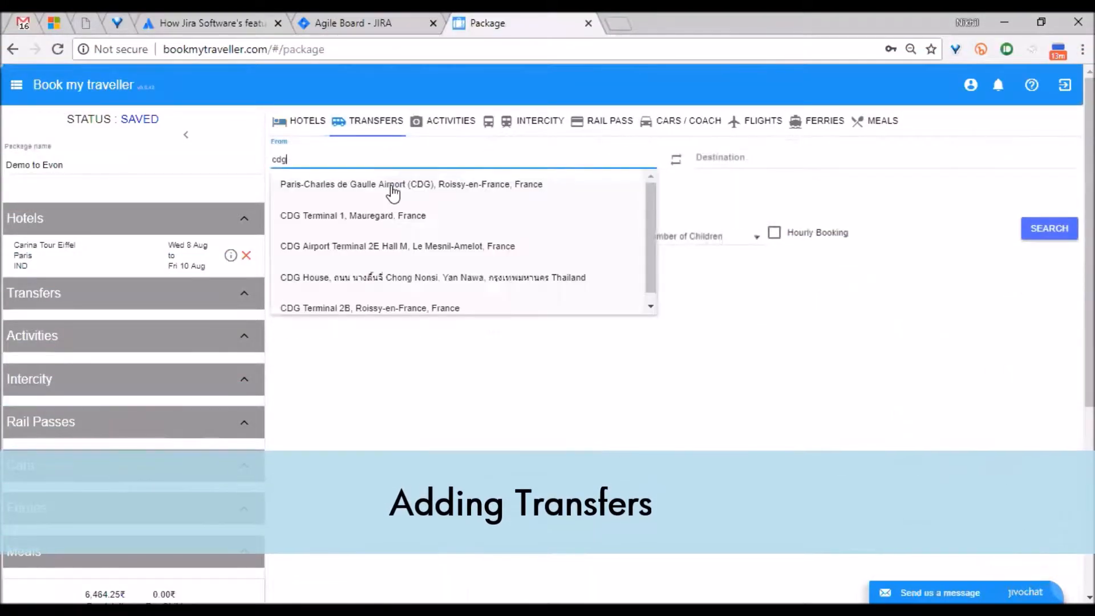
# Step: Route a transfer from Charles de Gaulle Airport to Hôtel Carina Tour Eiffel and add the Ford Mondeo limo
pyautogui.click(393, 192)
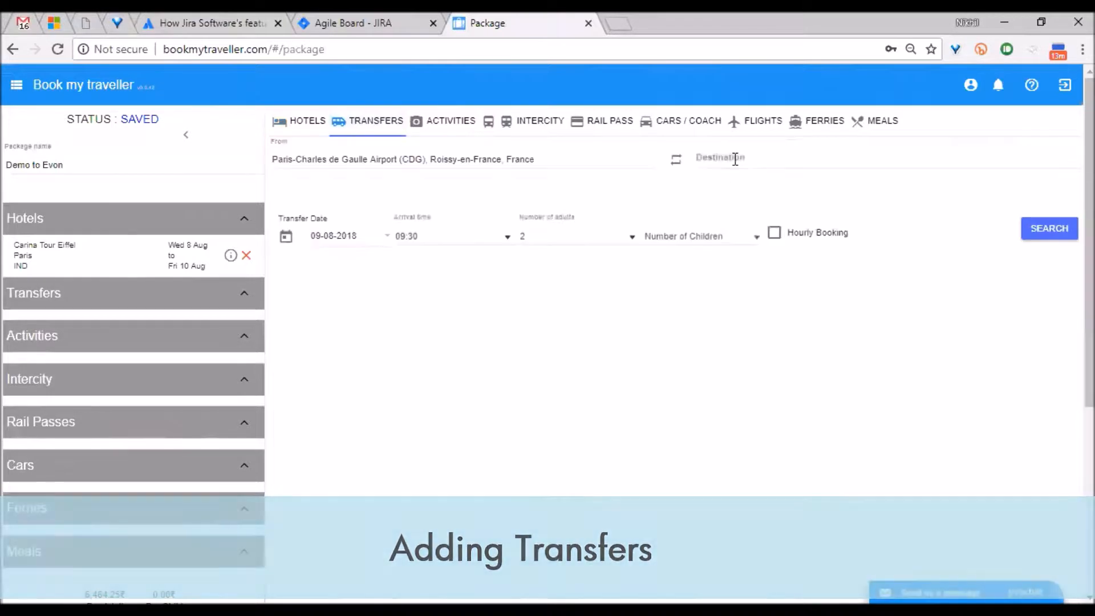
pyautogui.click(734, 158)
pyautogui.write('Canina tour eiff')
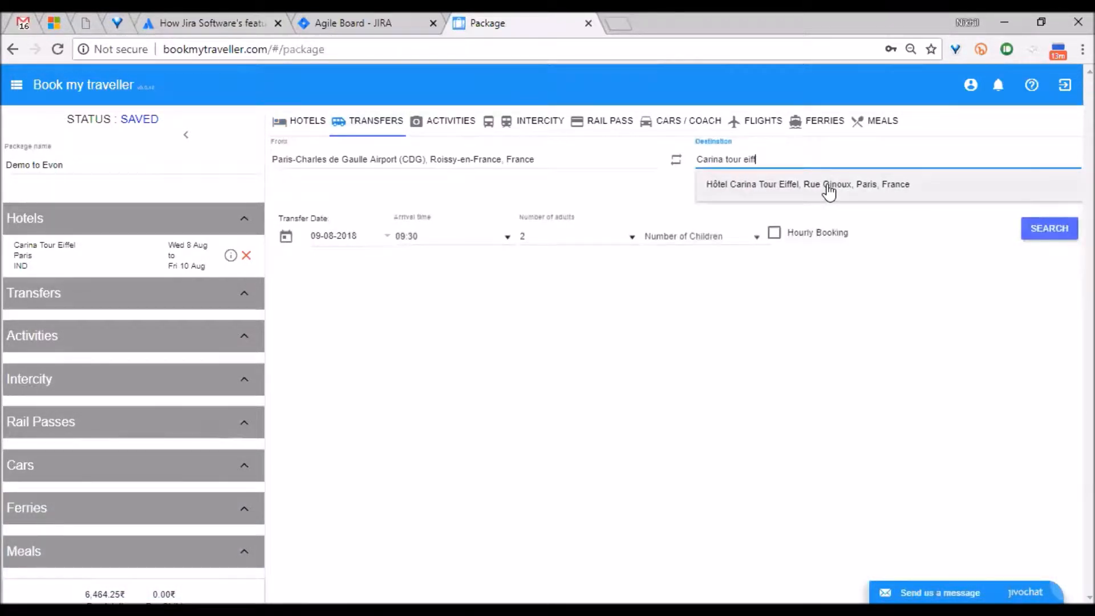
pyautogui.click(913, 184)
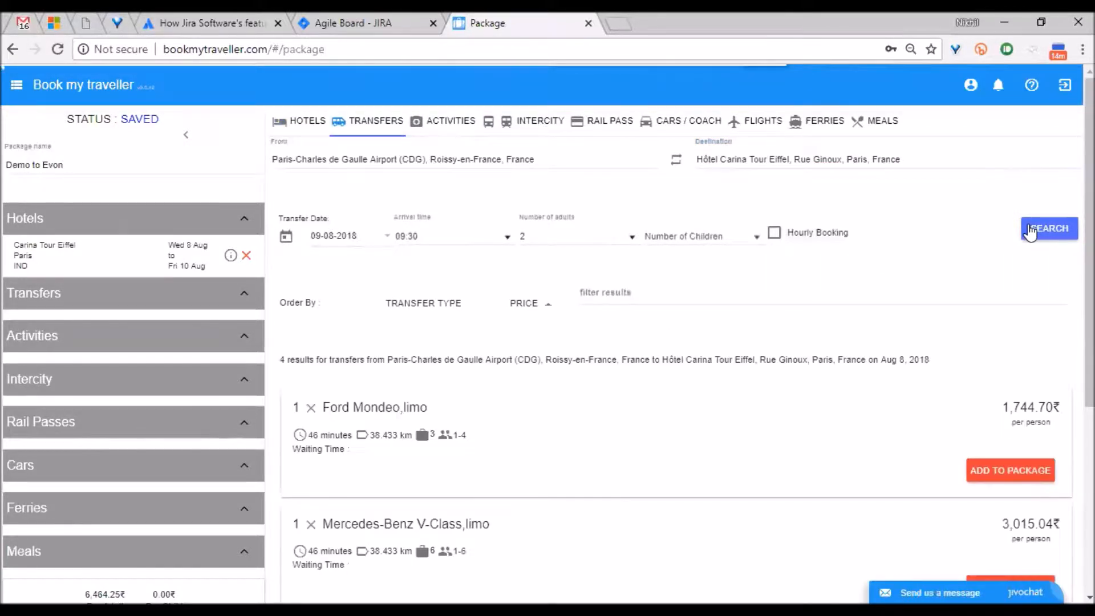
pyautogui.click(1009, 472)
pyautogui.scroll(-4, 132, 345)
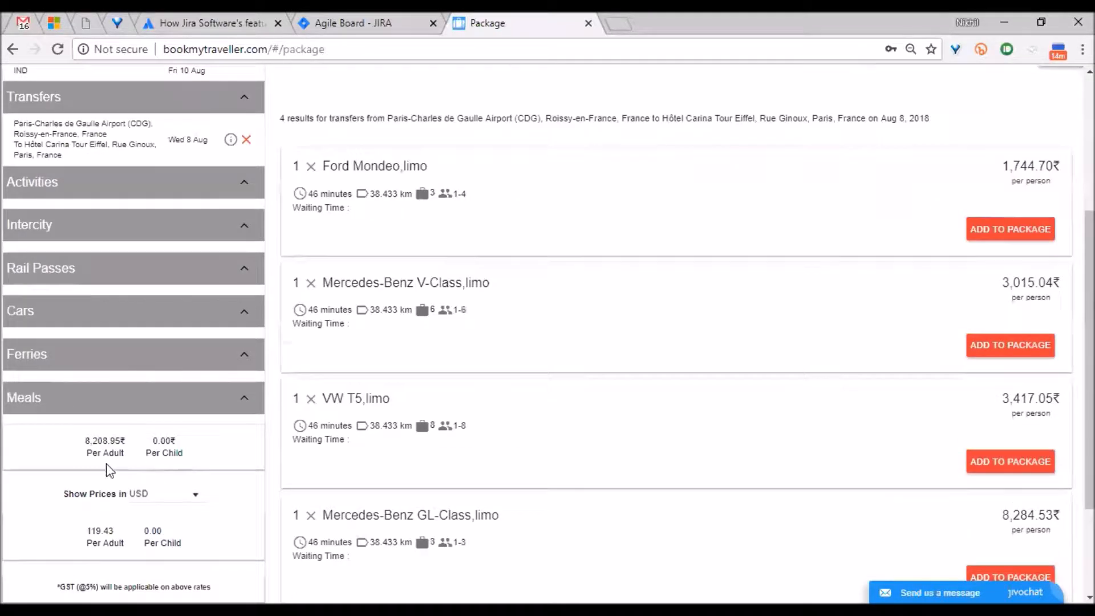
pyautogui.scroll(1, 116, 470)
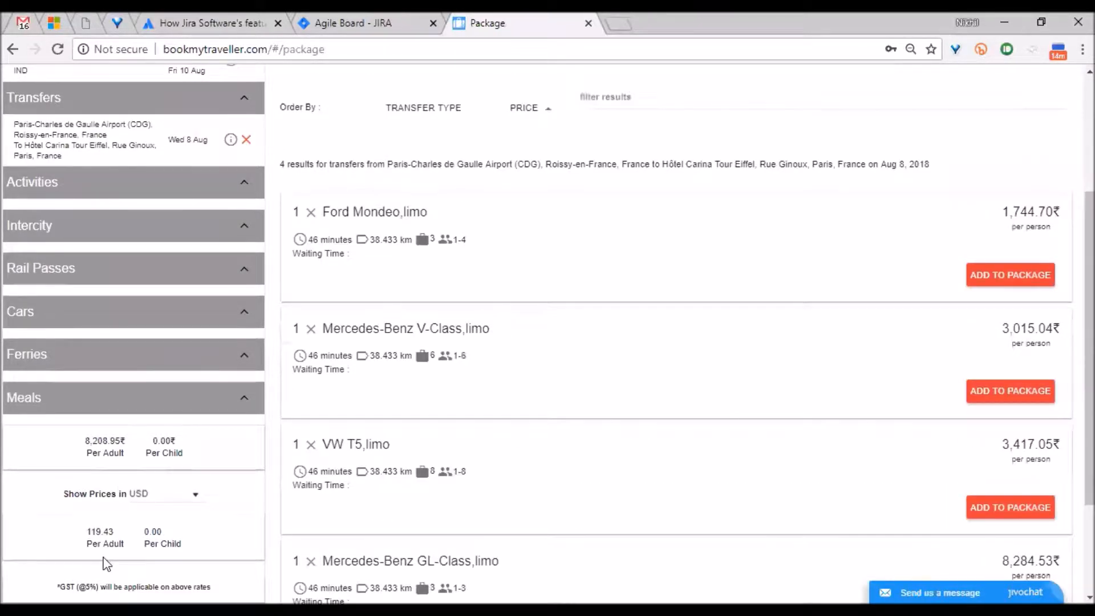
pyautogui.scroll(4, 208, 526)
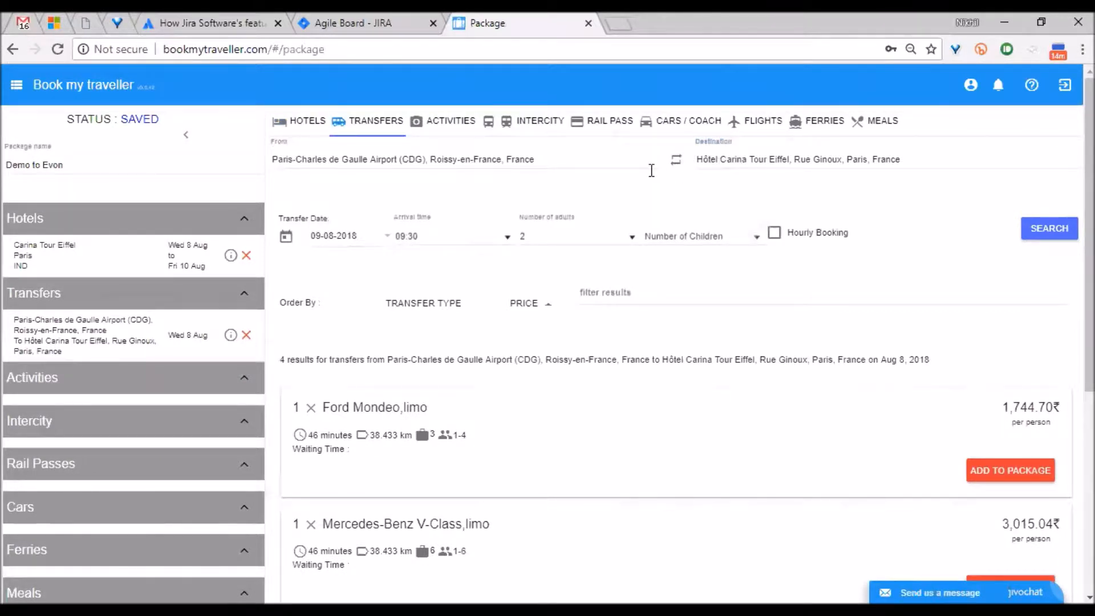
# Step: Search Paris activities filtered by the keyword 'eiffel'
pyautogui.click(446, 122)
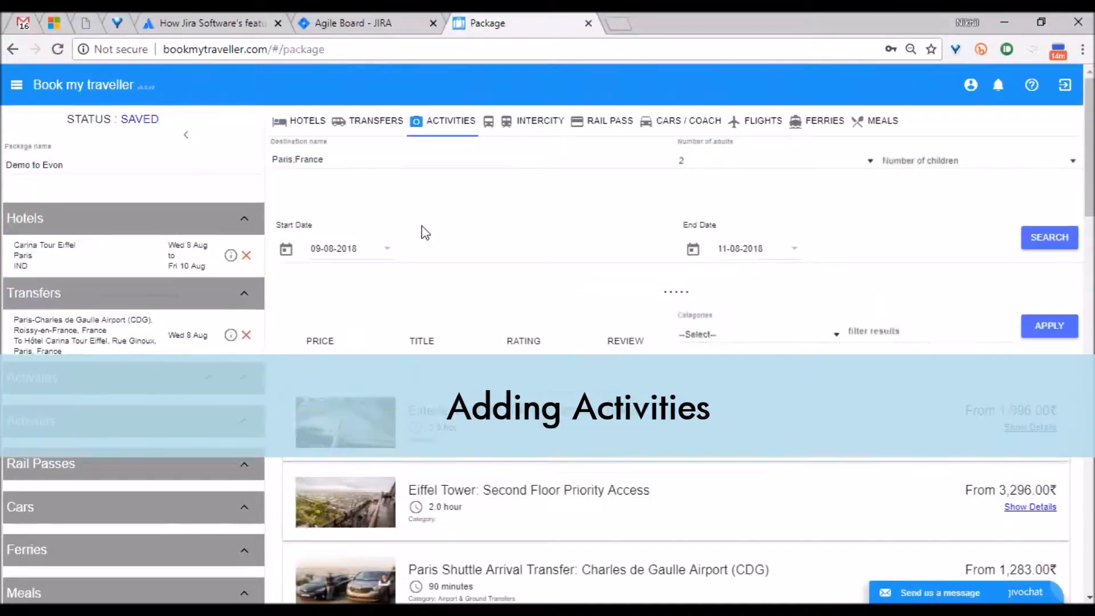
pyautogui.click(875, 329)
pyautogui.write('eiffel')
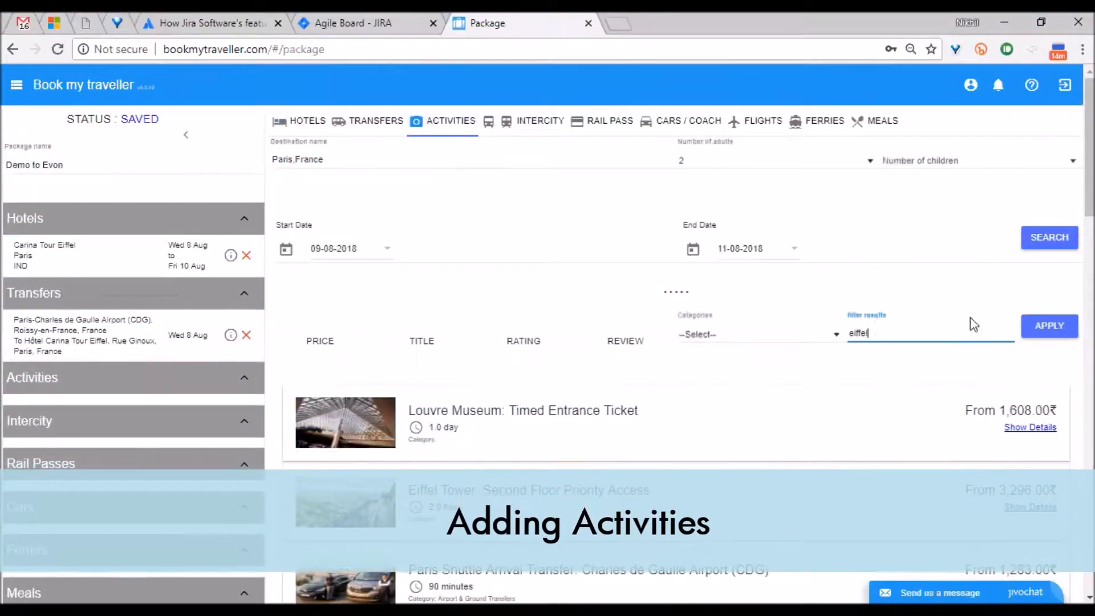
pyautogui.click(1041, 334)
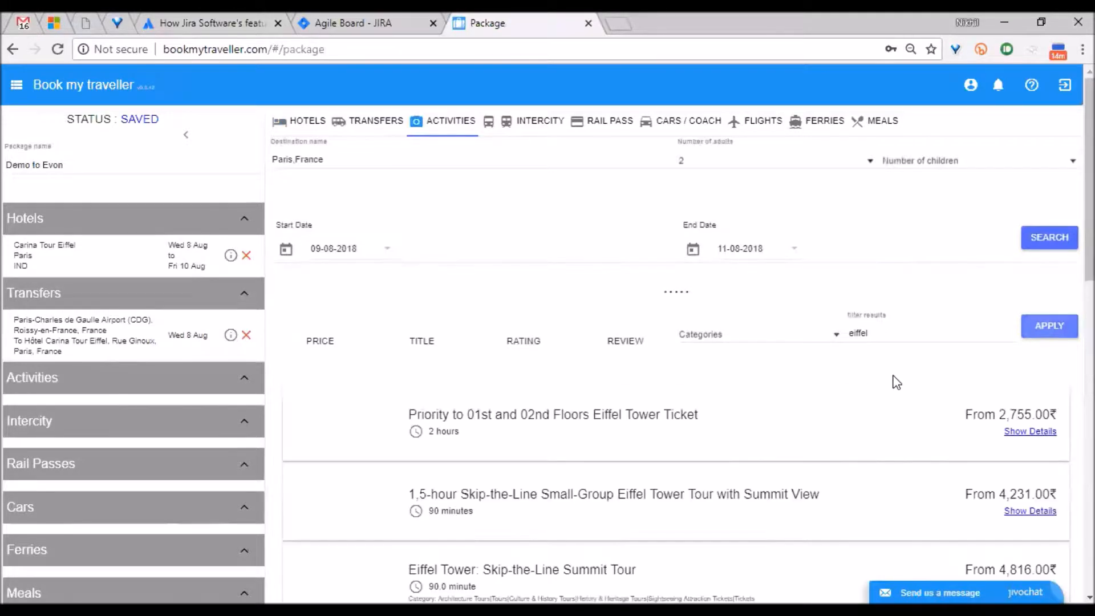
pyautogui.scroll(-6, 894, 382)
pyautogui.scroll(-8, 825, 407)
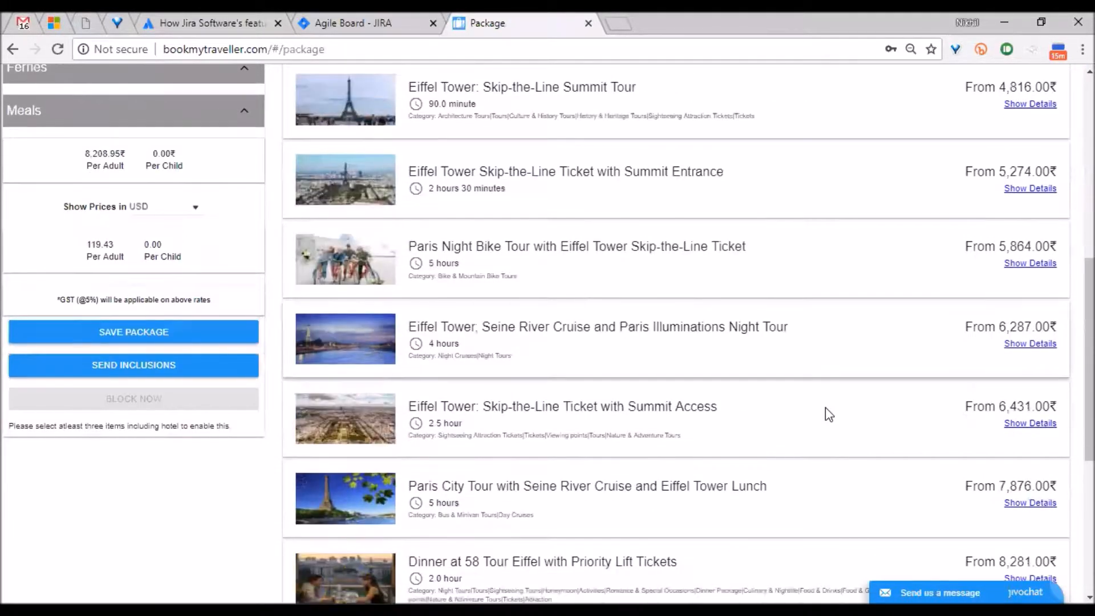
pyautogui.scroll(3, 827, 414)
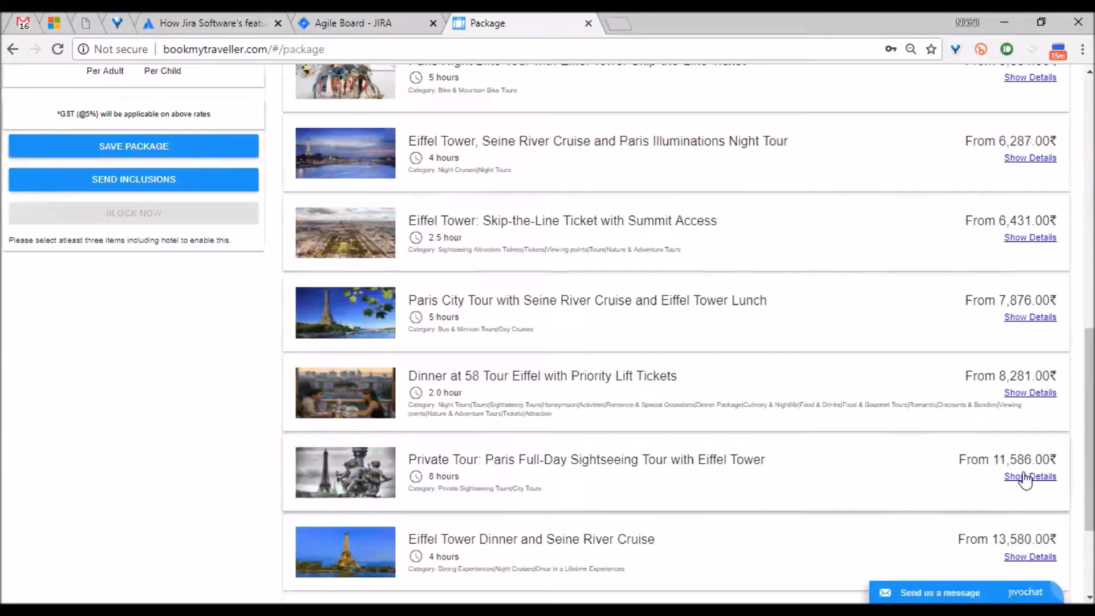
pyautogui.scroll(7, 713, 255)
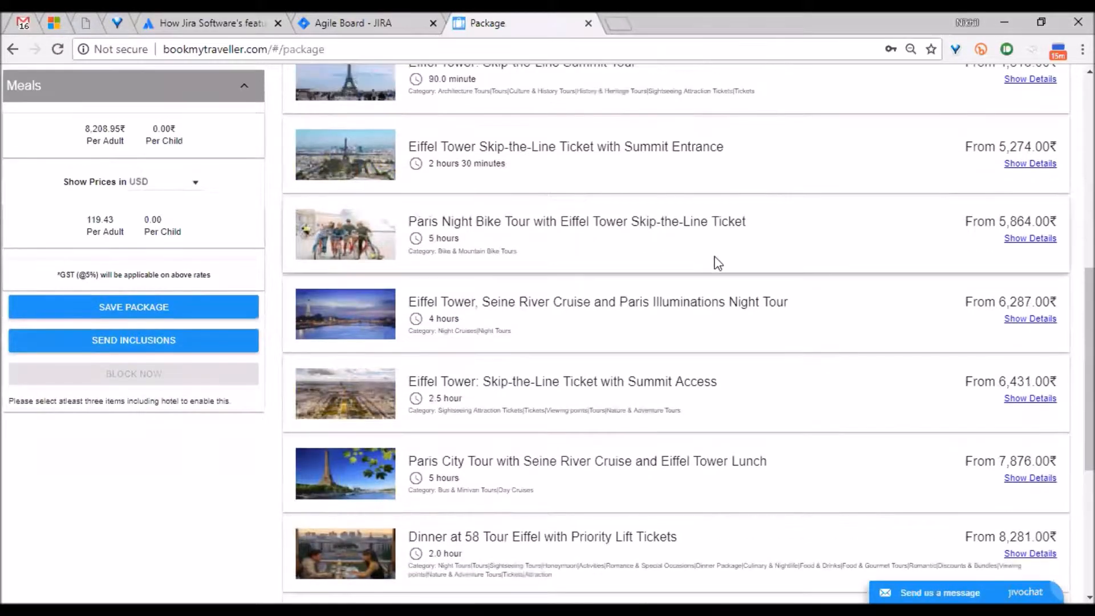
pyautogui.scroll(-10, 713, 245)
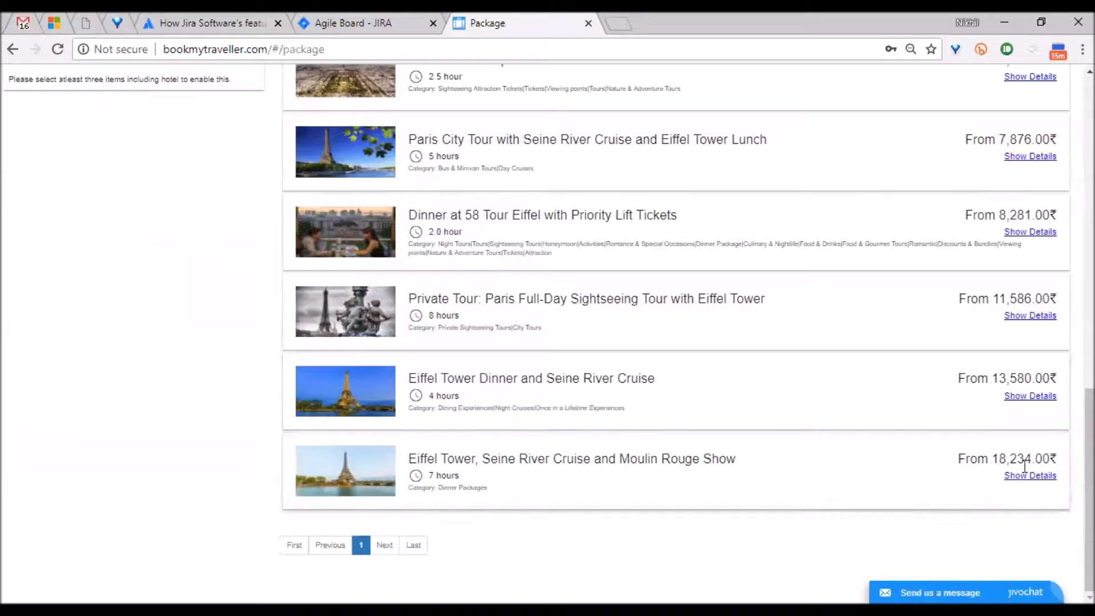
pyautogui.scroll(4, 1032, 245)
# Step: Open the Eiffel Tower night tour with adult ages 27 and 29, and load its details
pyautogui.click(1028, 238)
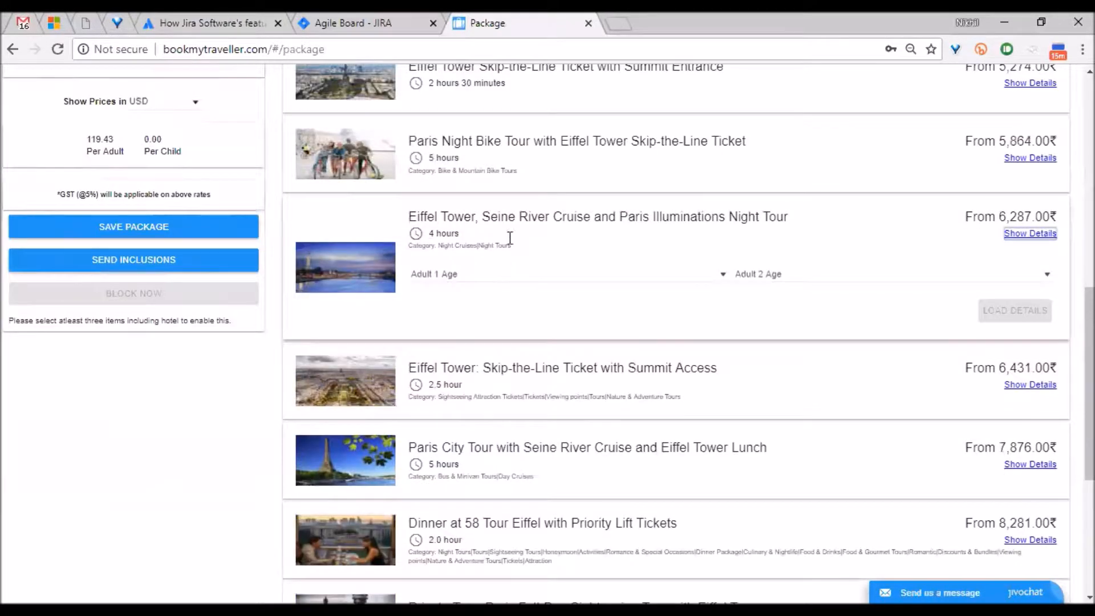
pyautogui.click(573, 281)
pyautogui.scroll(-3, 419, 382)
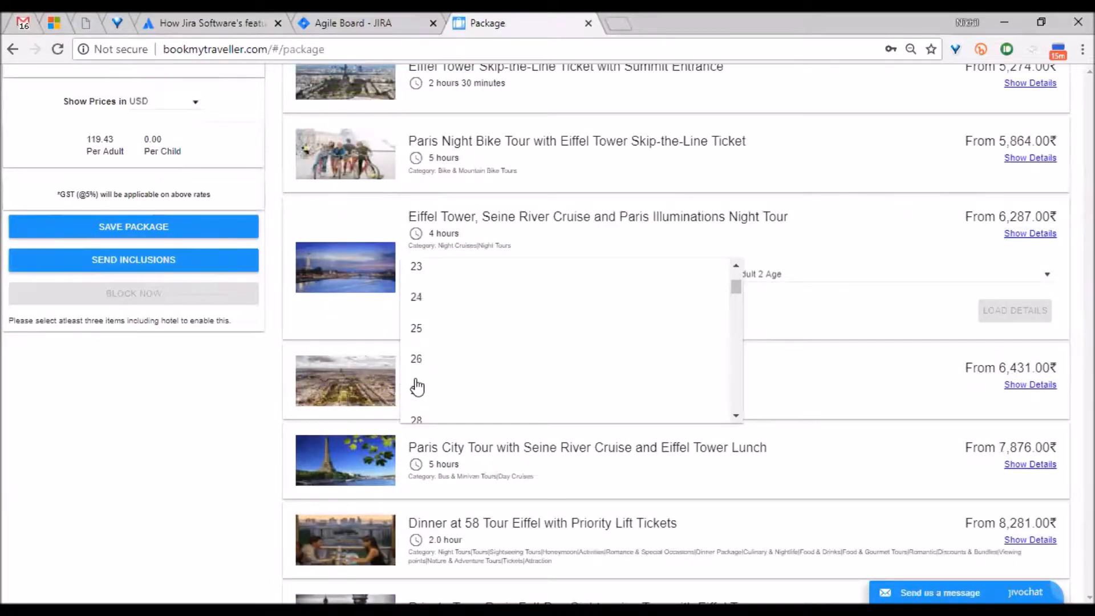
pyautogui.click(790, 275)
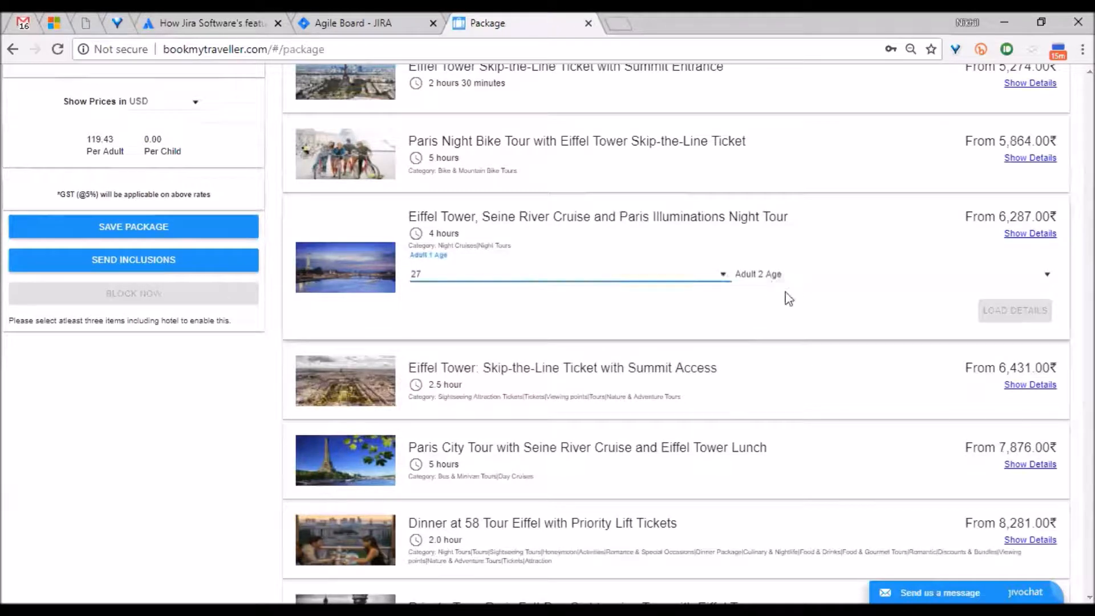
pyautogui.click(788, 297)
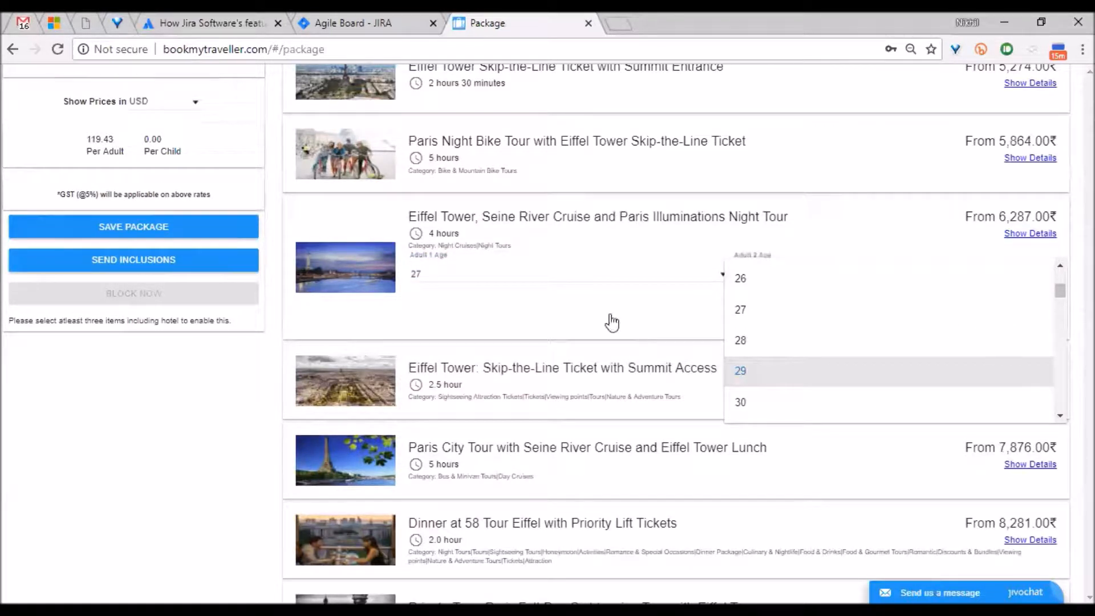
pyautogui.click(740, 371)
pyautogui.click(994, 314)
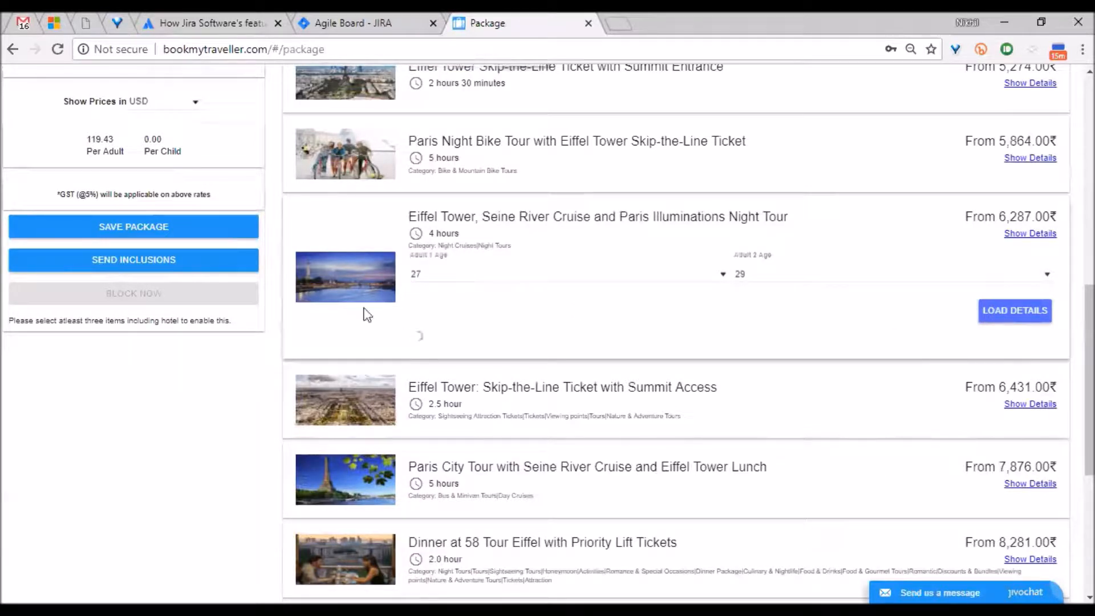
# Step: Fill in the date-of-birth answer for the tour booking
pyautogui.scroll(-3, 484, 225)
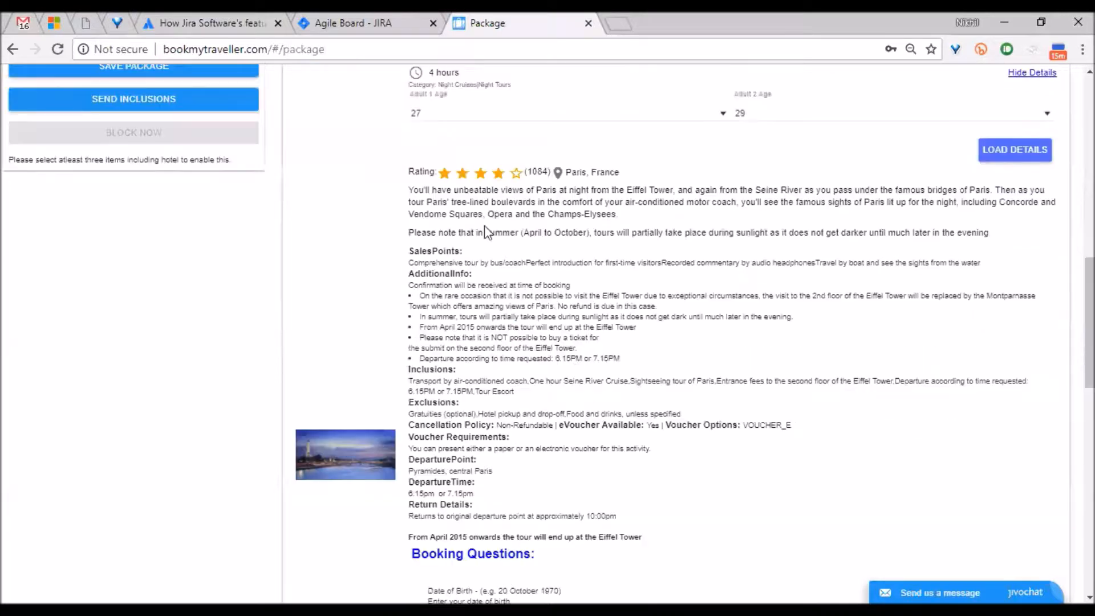
pyautogui.scroll(-7, 682, 472)
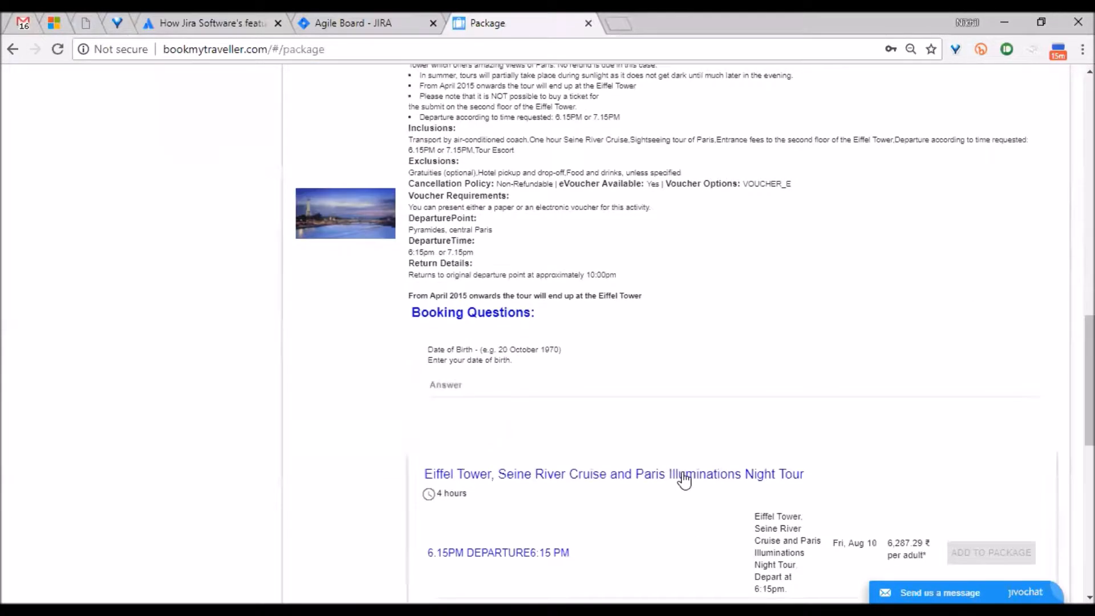
pyautogui.click(586, 222)
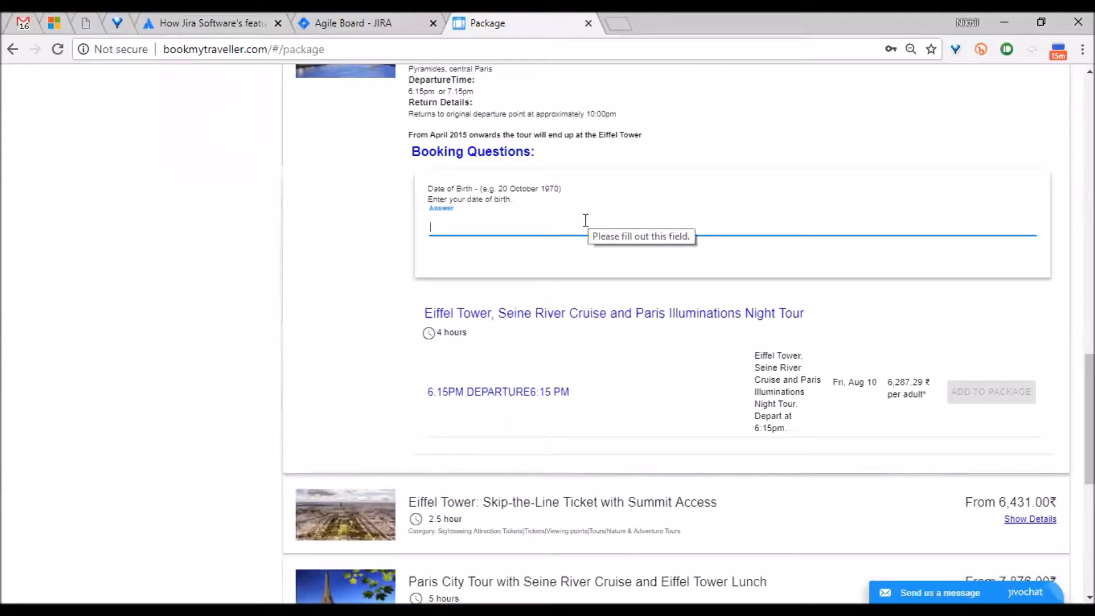
pyautogui.write('43243242334')
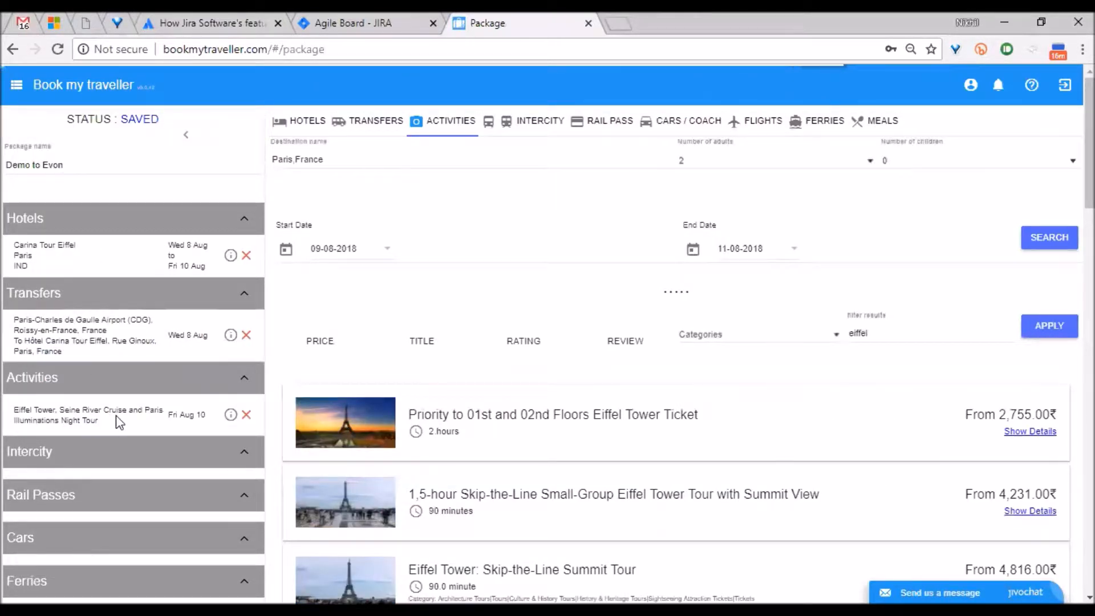
pyautogui.scroll(-4, 116, 416)
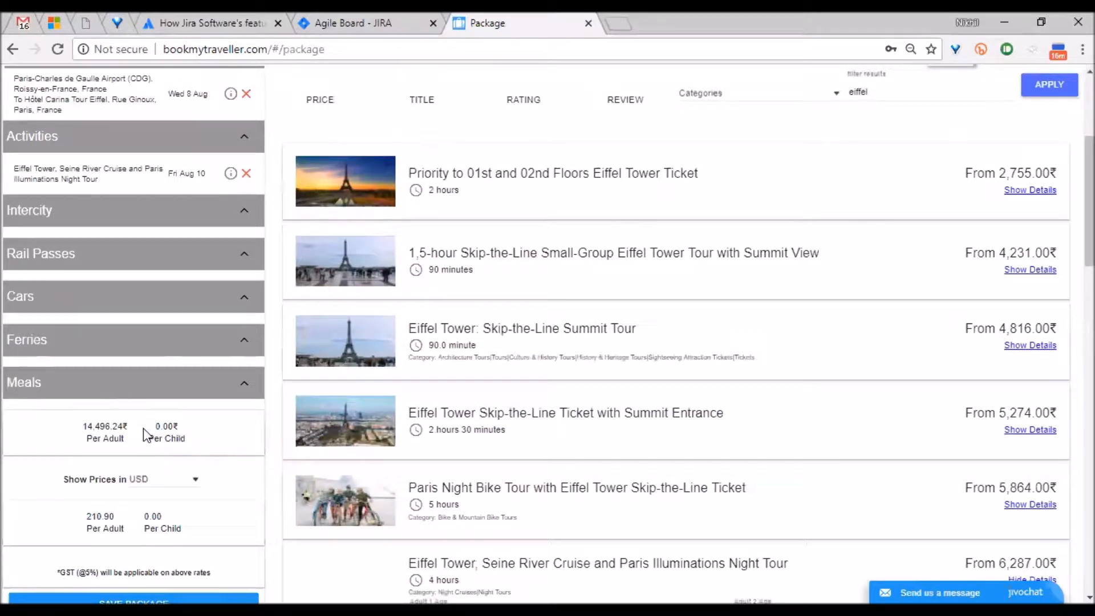
pyautogui.scroll(4, 145, 429)
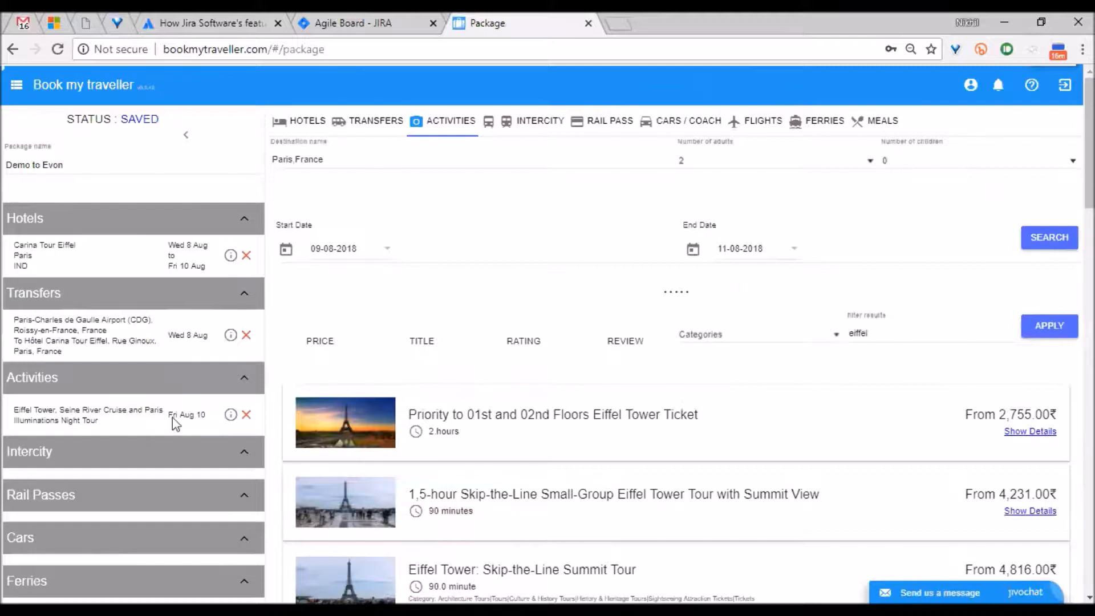
# Step: Set up an intercity search from Paris, France to Amsterdam, Netherlands on 10 August 2018
pyautogui.click(528, 129)
pyautogui.click(361, 185)
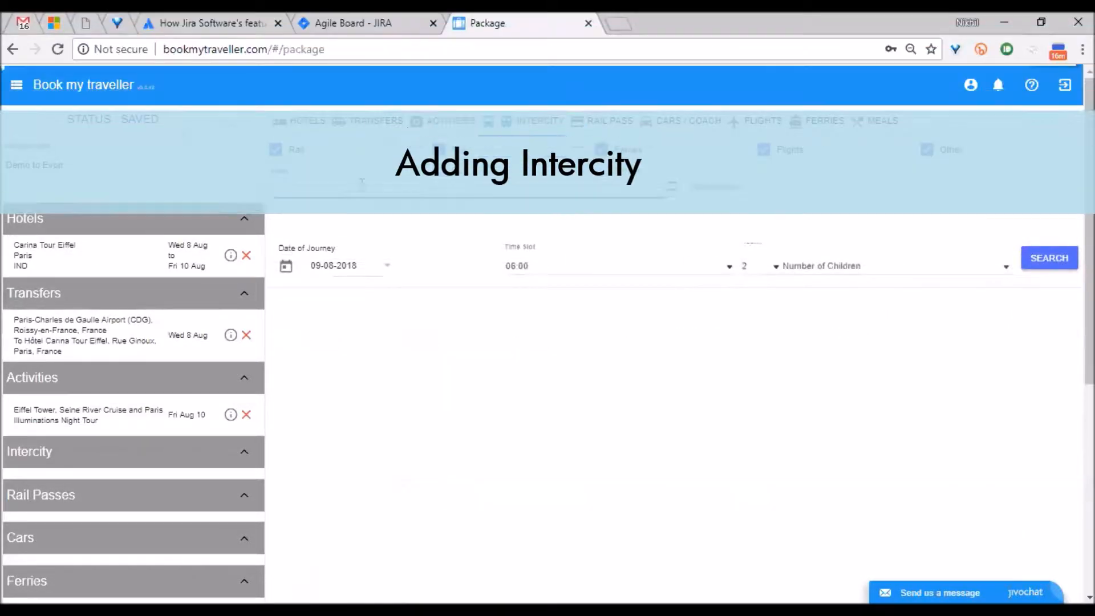
pyautogui.write('paris')
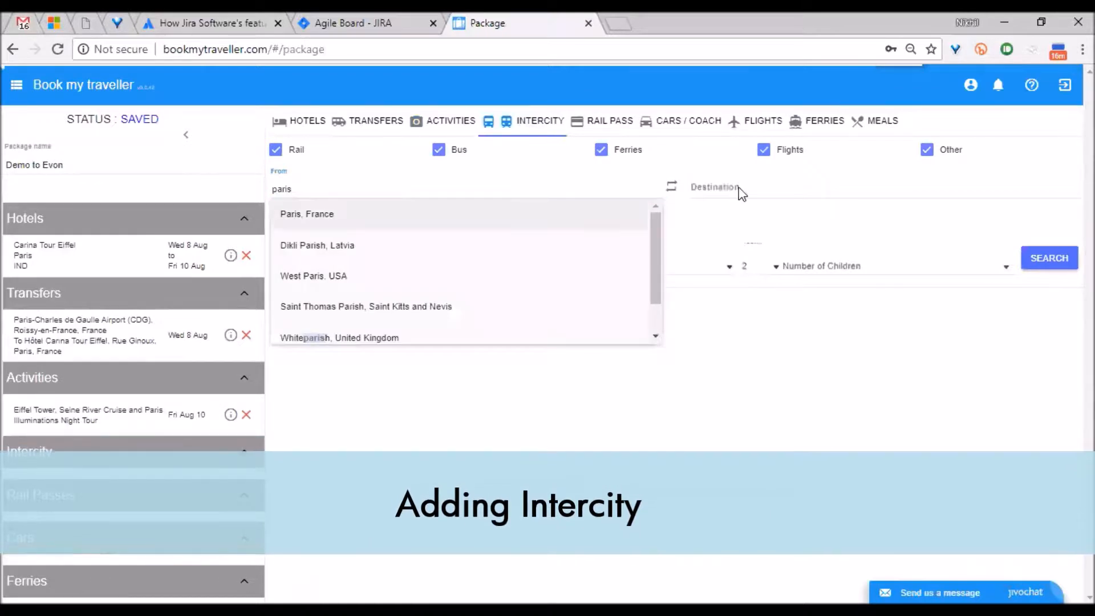
pyautogui.click(720, 189)
pyautogui.write('amster')
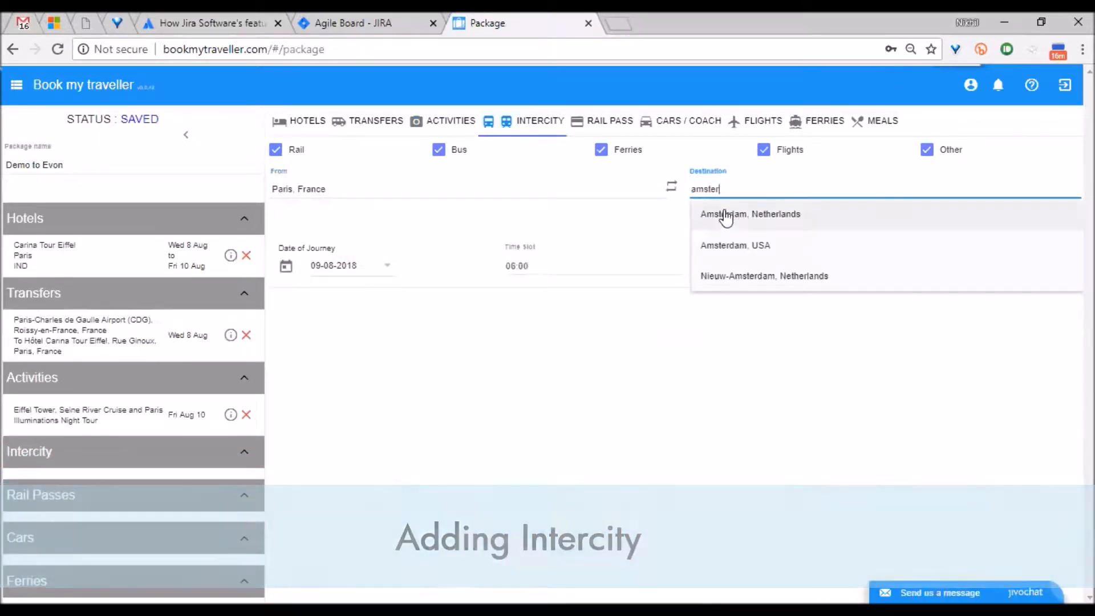
pyautogui.click(725, 215)
pyautogui.click(386, 268)
pyautogui.click(448, 346)
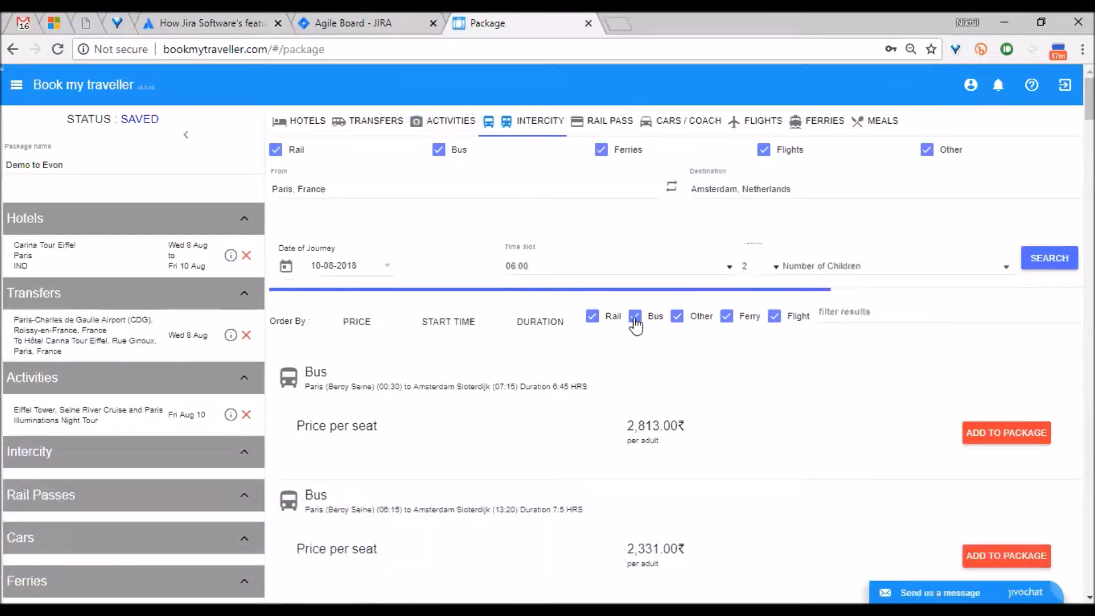
# Step: Exclude bus options and add the TIC rail fare to the package
pyautogui.click(634, 317)
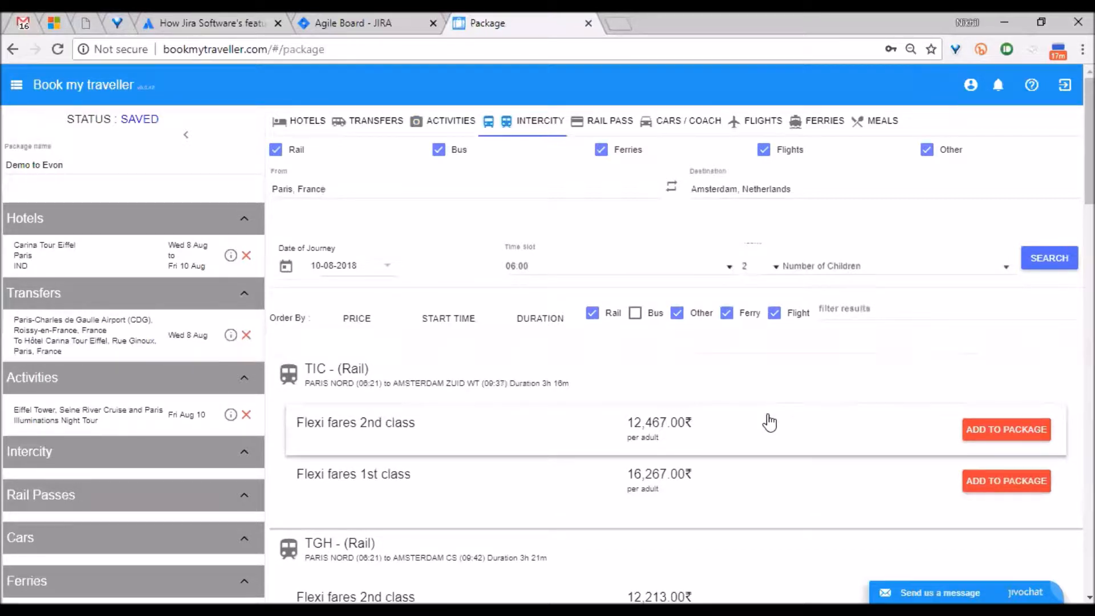
pyautogui.click(1016, 434)
pyautogui.scroll(-1, 157, 431)
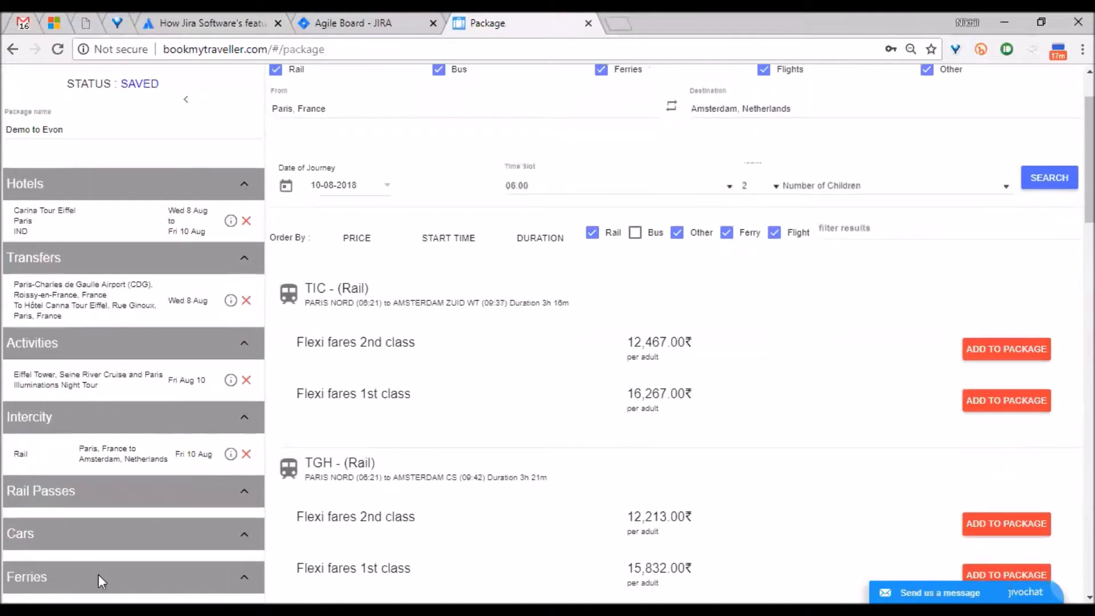
pyautogui.scroll(-8, 98, 574)
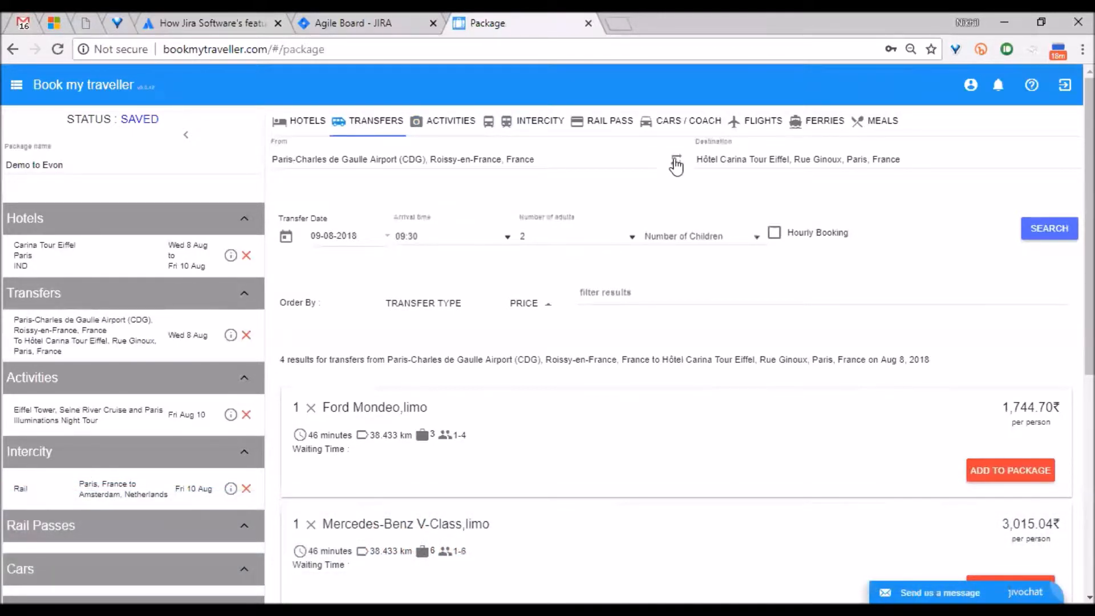
# Step: Add a Ford Mondeo transfer to Paris-Gare de Lyon on 10 August 2018
pyautogui.click(744, 159)
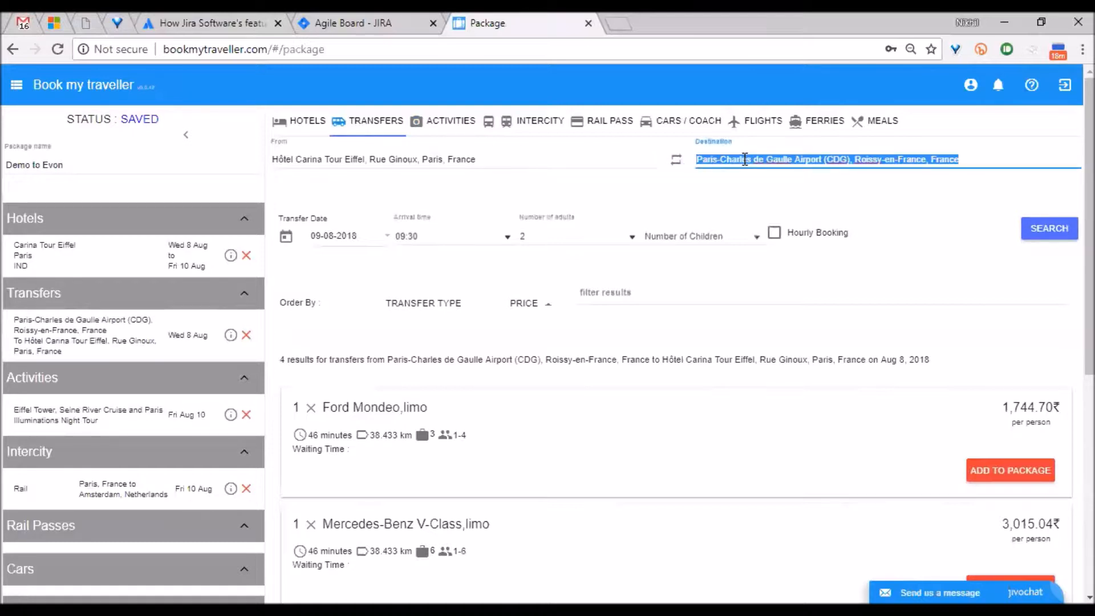
pyautogui.write('paris lyo')
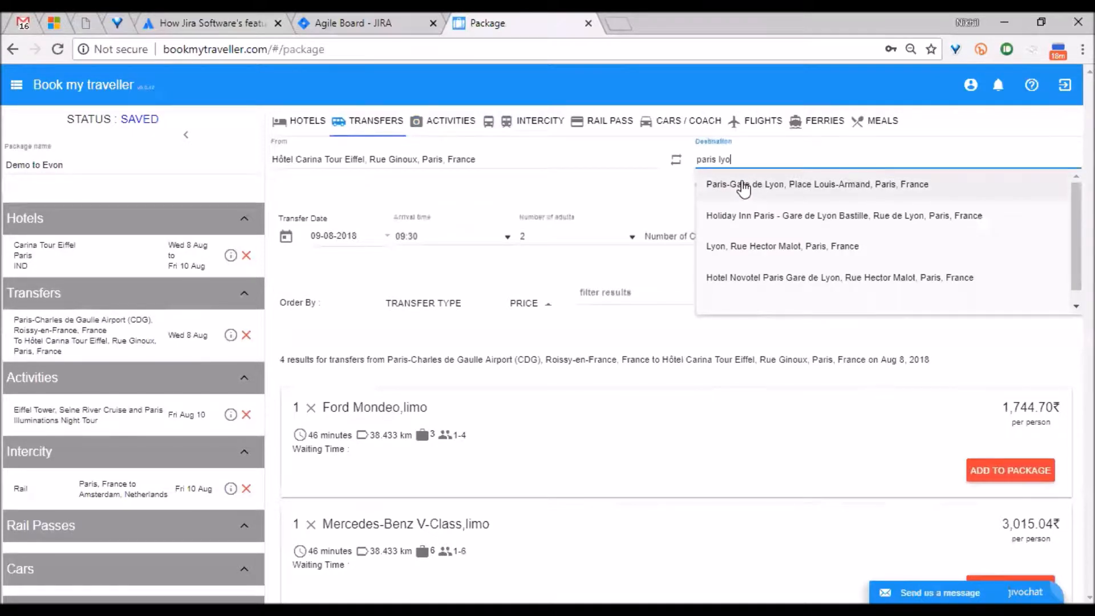
pyautogui.press('Return')
pyautogui.click(387, 237)
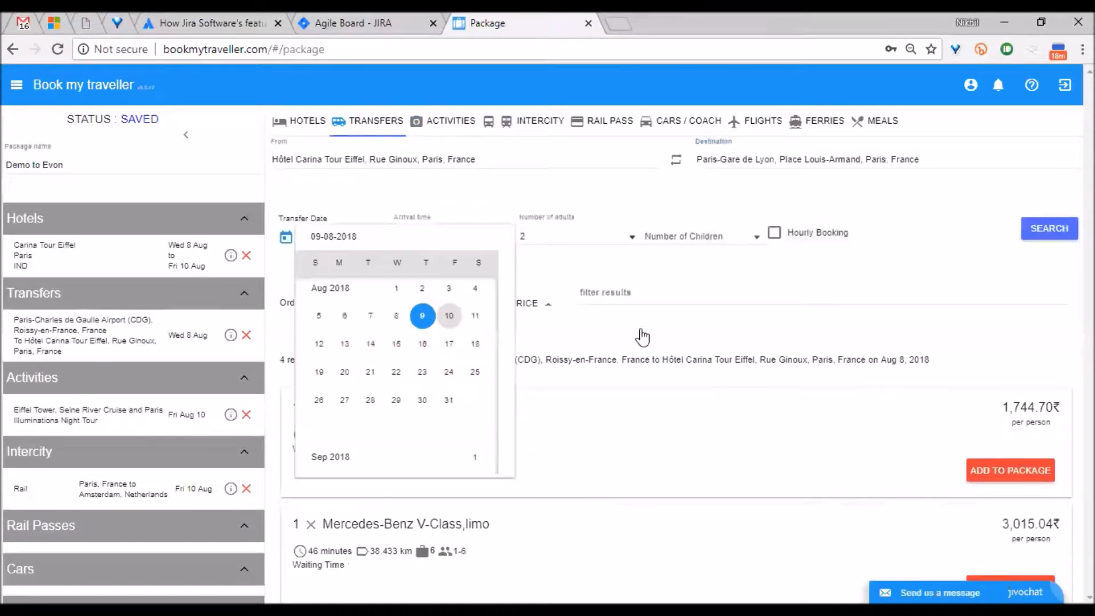
pyautogui.click(1049, 229)
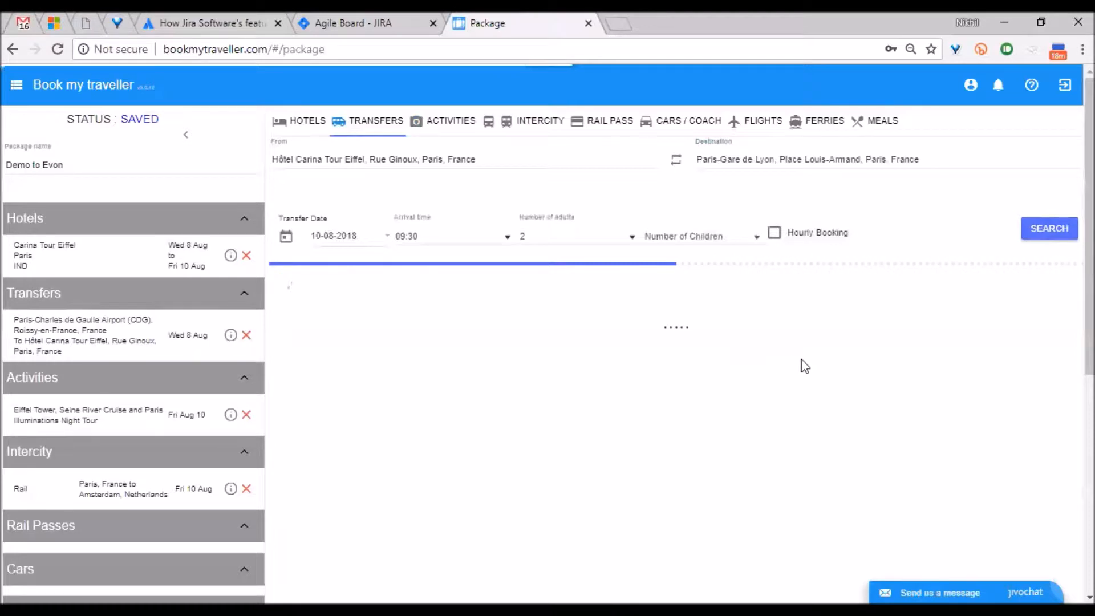
pyautogui.click(1005, 470)
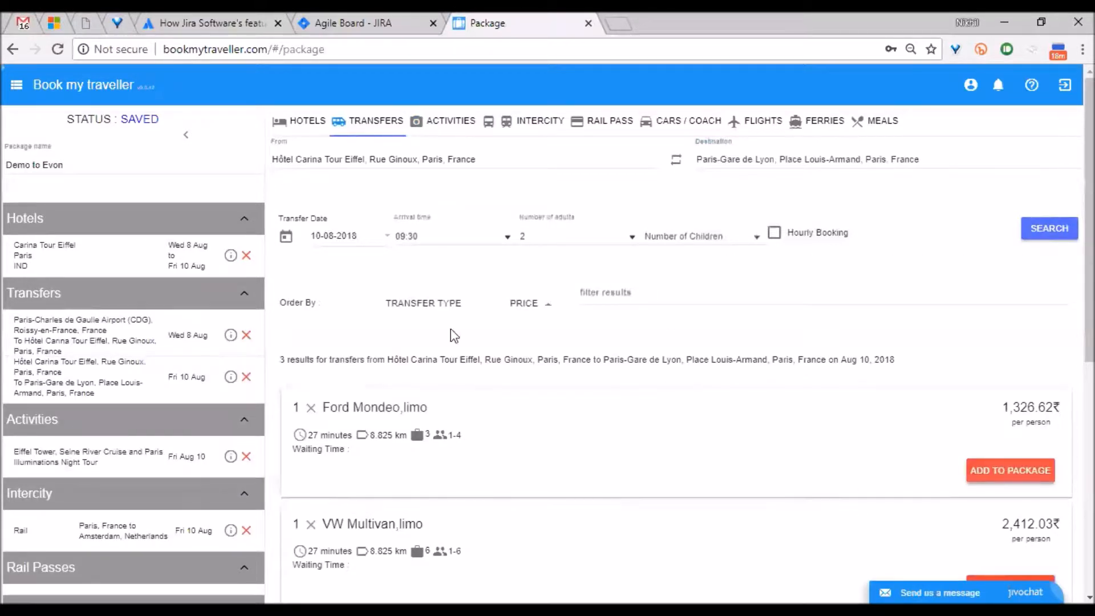
pyautogui.scroll(-3, 85, 345)
pyautogui.scroll(3, 85, 339)
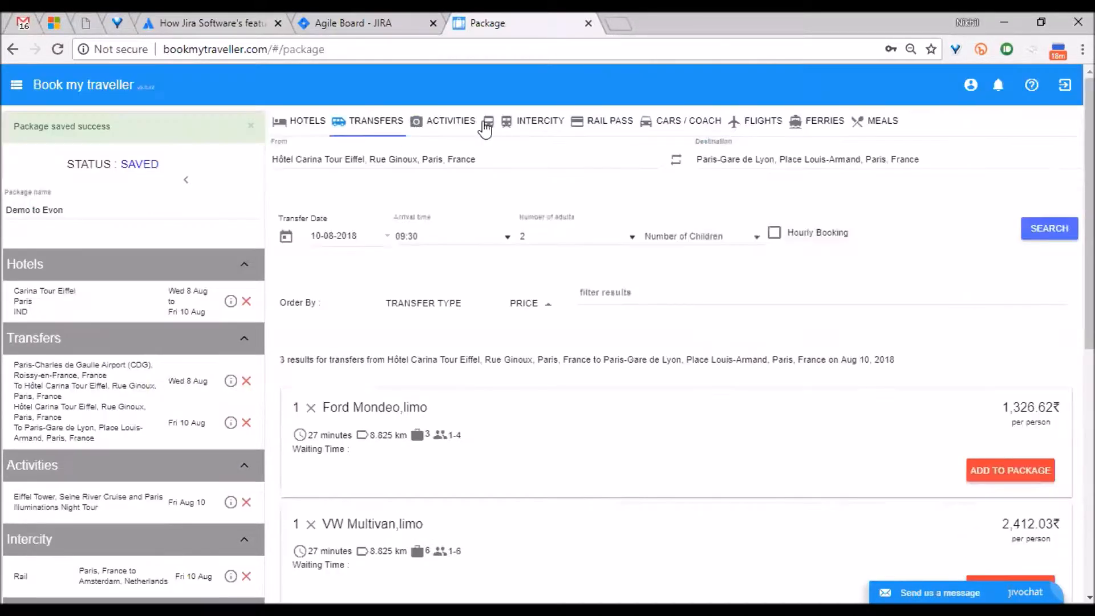
pyautogui.click(538, 128)
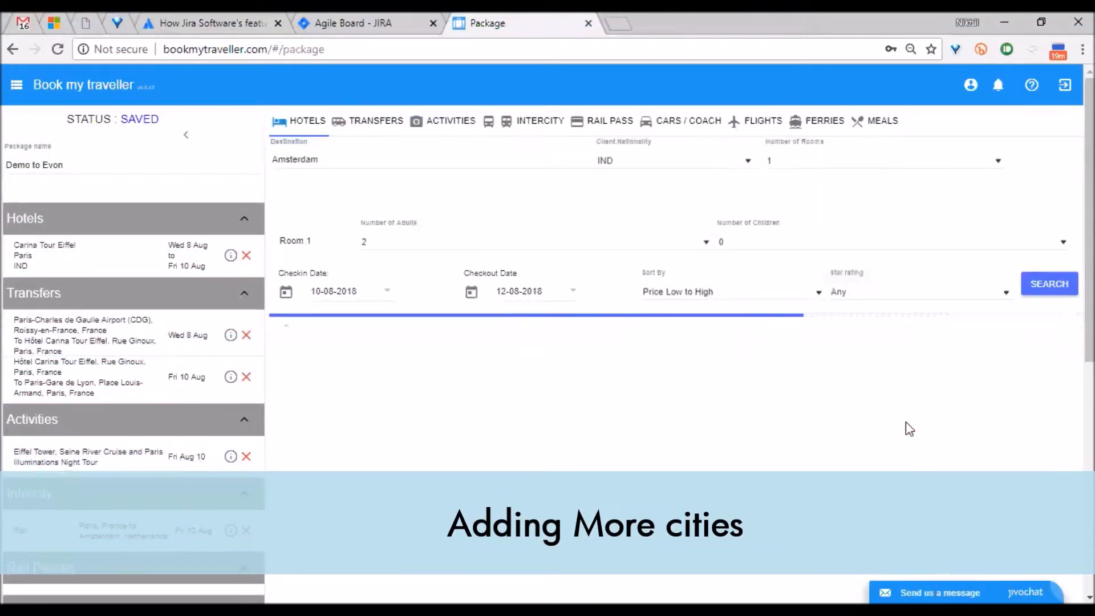
# Step: Add the Golden Tulip hotel to the package
pyautogui.scroll(-4, 949, 416)
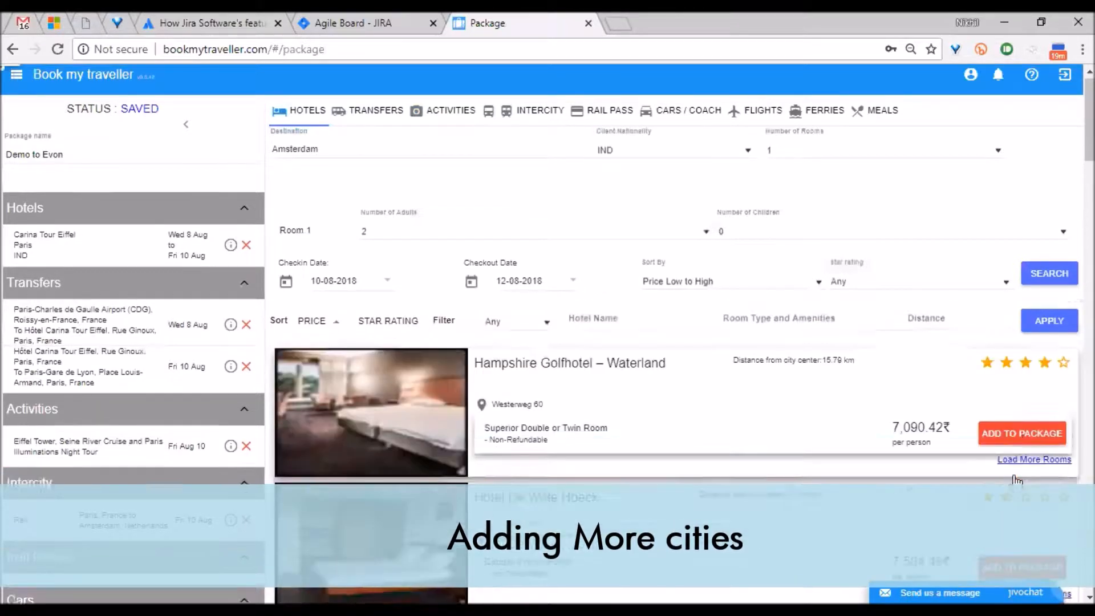
pyautogui.click(1022, 447)
pyautogui.scroll(4, 1022, 448)
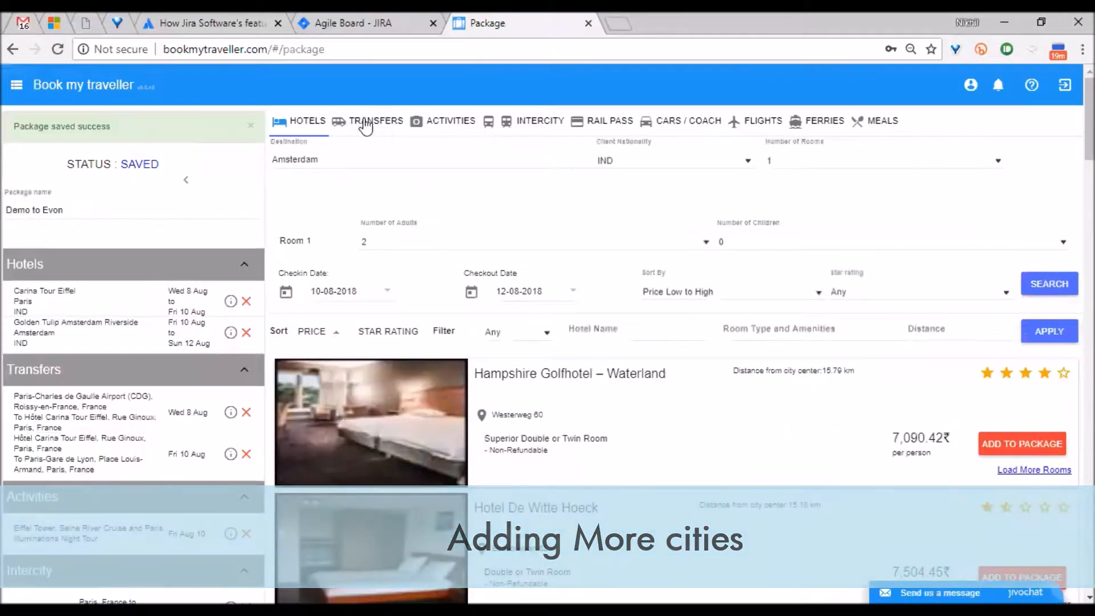
# Step: Set the transfer pickup point to Amsterdam Centraal
pyautogui.click(365, 122)
pyautogui.tripleClick(355, 158)
pyautogui.write('amsterdam train st')
pyautogui.tripleClick(420, 157)
pyautogui.write('amsterdam central')
pyautogui.click(354, 183)
# Step: Set the destination to Tulip Inn Amsterdam Riverside and add the transfer to the package
pyautogui.click(744, 159)
pyautogui.write('golden tulip')
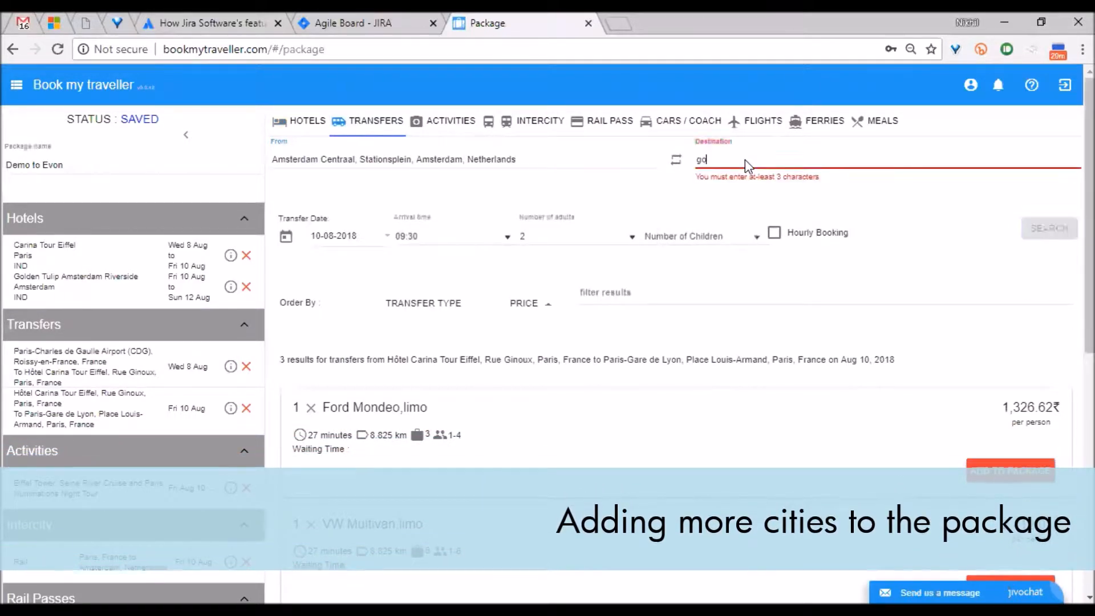
pyautogui.click(789, 191)
pyautogui.moveTo(757, 159); pyautogui.dragTo(1007, 269)
pyautogui.press('BackSpace')
pyautogui.press('BackSpace')
pyautogui.write('ams')
pyautogui.click(887, 245)
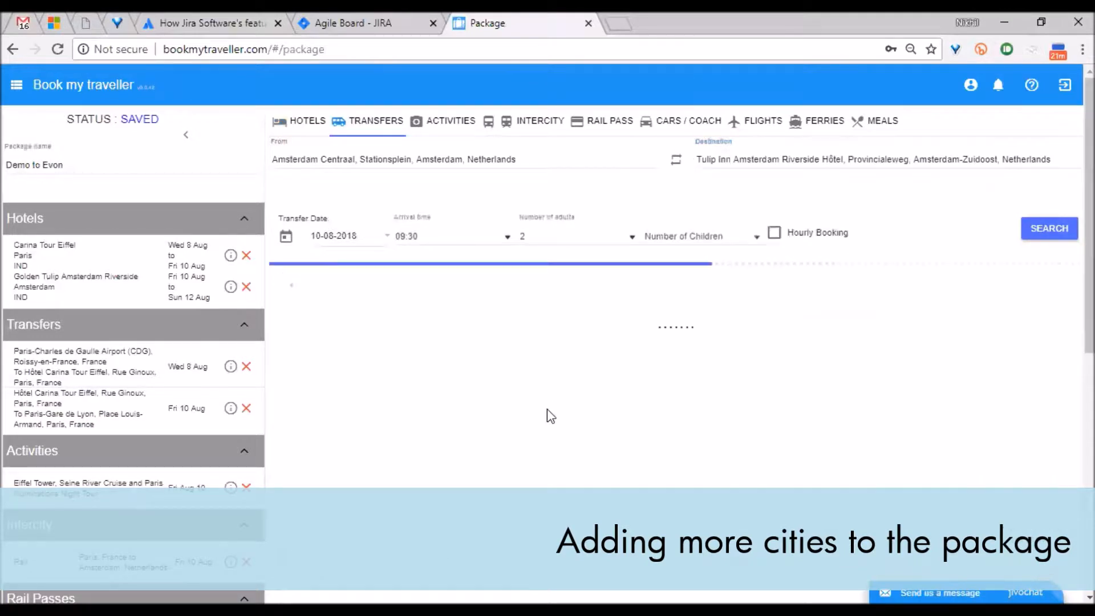
pyautogui.scroll(-3, 547, 409)
pyautogui.click(1010, 315)
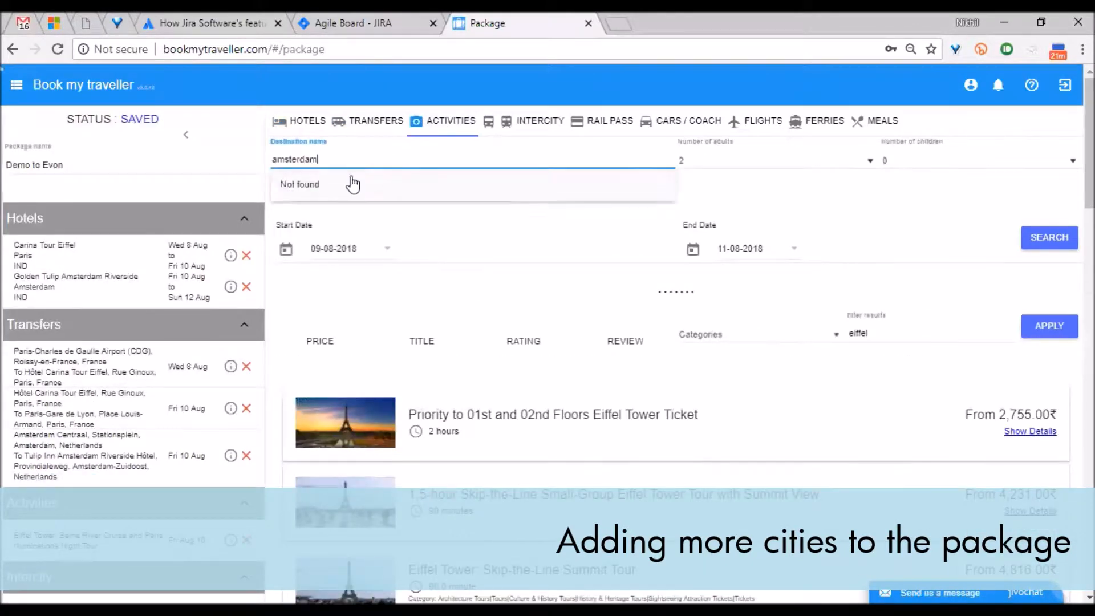
# Step: Search Amsterdam, Netherlands activities starting 11 Aug
pyautogui.click(352, 185)
pyautogui.click(347, 249)
pyautogui.click(475, 313)
pyautogui.click(1049, 238)
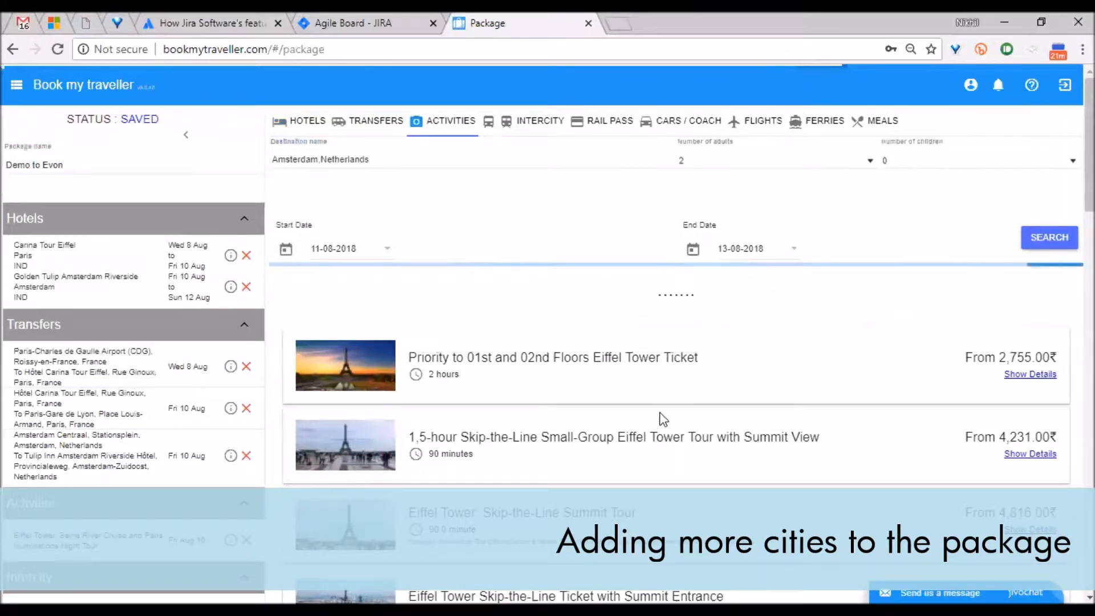
# Step: Load the 1.5-Hour Evening Canal Cruise options and add it to the package
pyautogui.doubleClick(659, 297)
pyautogui.scroll(-4, 716, 342)
pyautogui.click(1029, 260)
pyautogui.click(1015, 346)
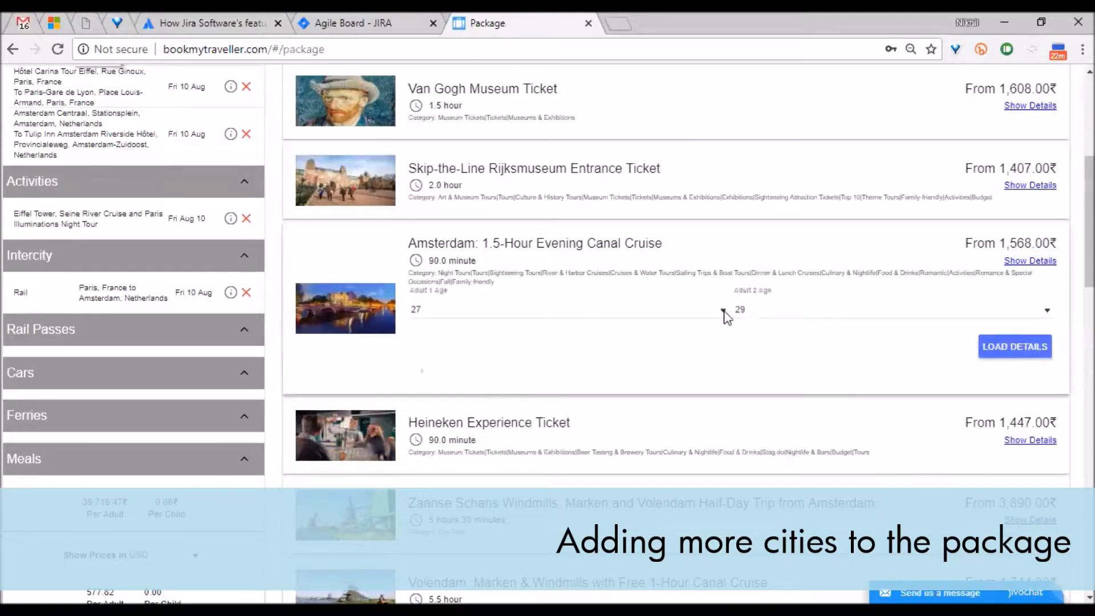
pyautogui.scroll(-2, 739, 271)
pyautogui.click(980, 460)
pyautogui.scroll(6, 450, 284)
pyautogui.click(513, 121)
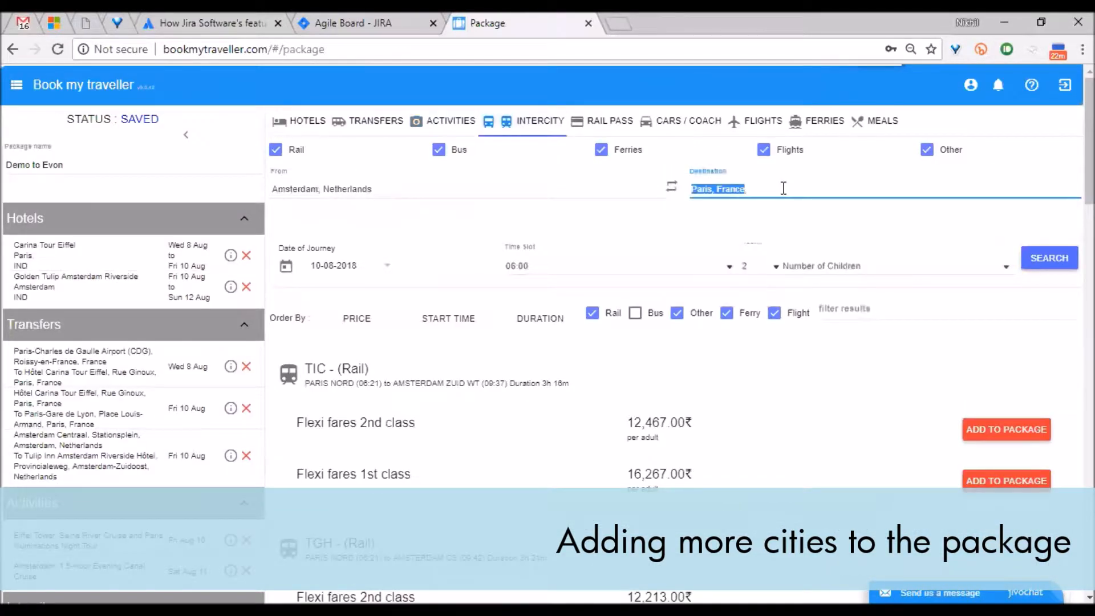
# Step: Set the intercity rail destination to Zurich, Switzerland for 13 Aug
pyautogui.write('zurich')
pyautogui.click(738, 222)
pyautogui.click(334, 265)
pyautogui.click(342, 376)
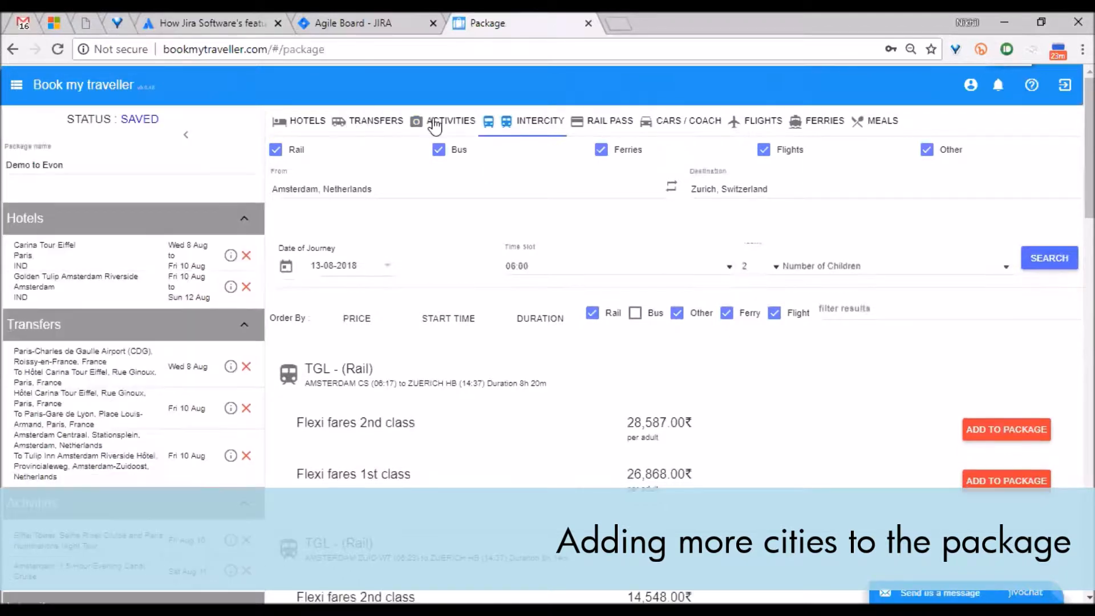
# Step: Review the transfer from the Amsterdam hotel back to Amsterdam Centraal
pyautogui.click(377, 121)
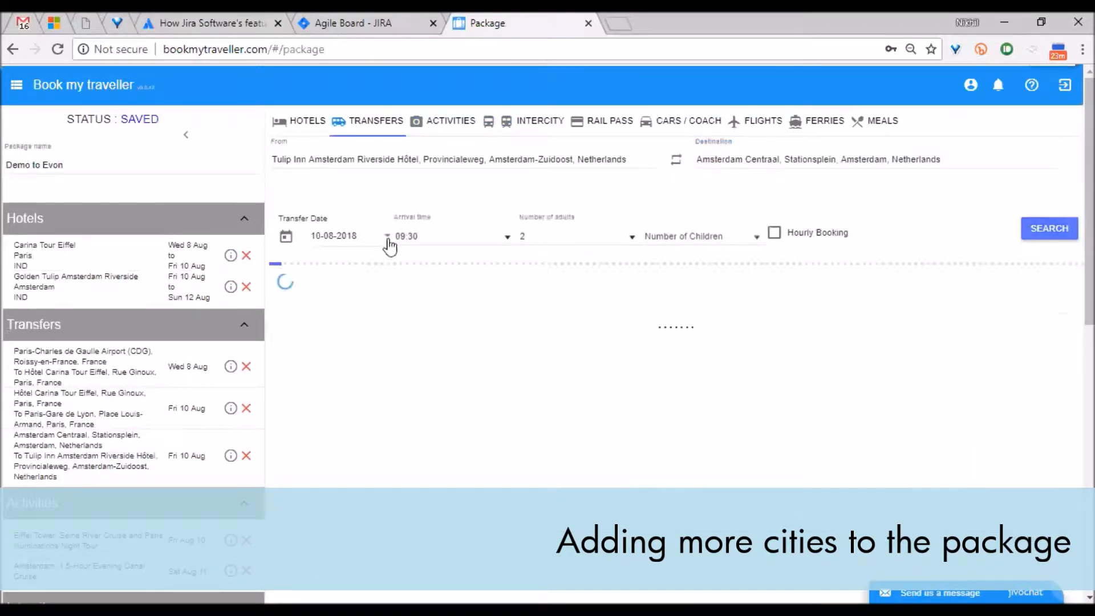
pyautogui.scroll(-4, 506, 353)
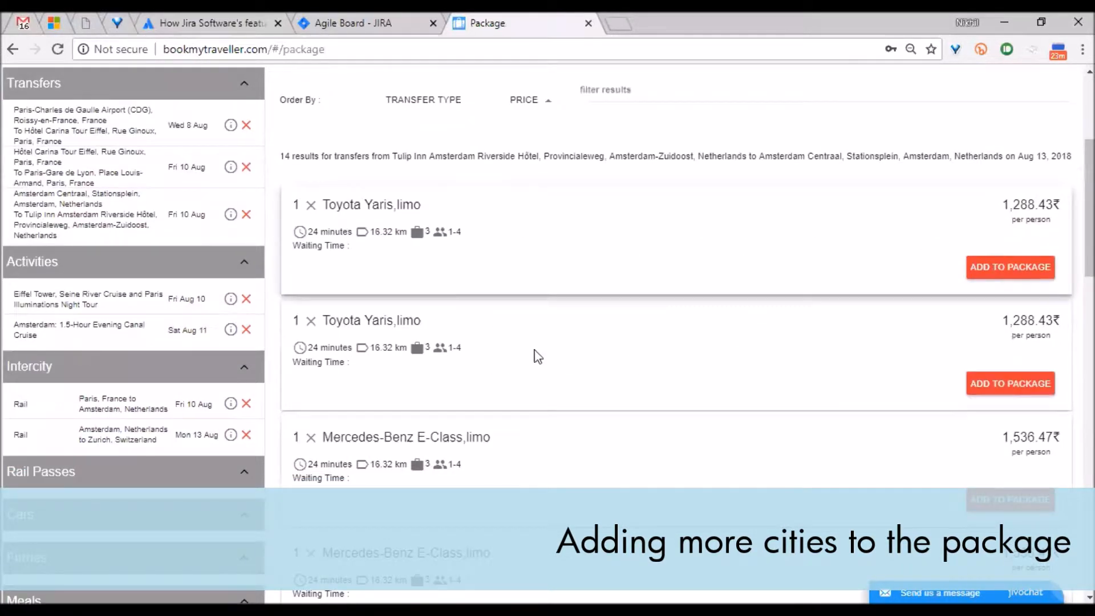
pyautogui.scroll(4, 162, 330)
# Step: Search Zurich, Switzerland activities starting 13 Aug
pyautogui.click(450, 121)
pyautogui.tripleClick(362, 158)
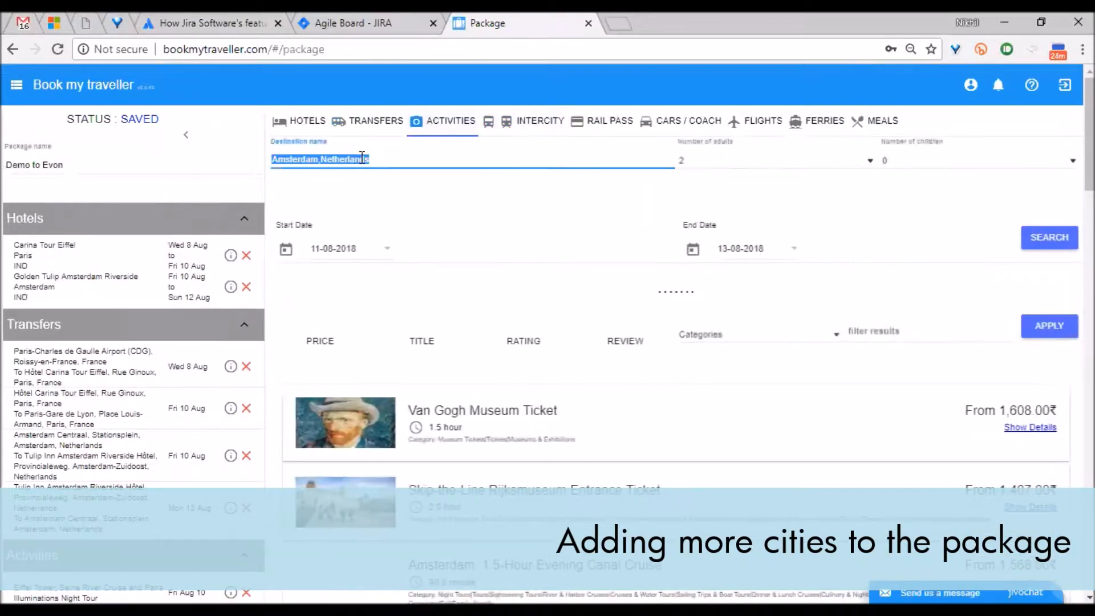
pyautogui.click(376, 187)
pyautogui.click(387, 248)
pyautogui.click(345, 356)
pyautogui.click(1042, 242)
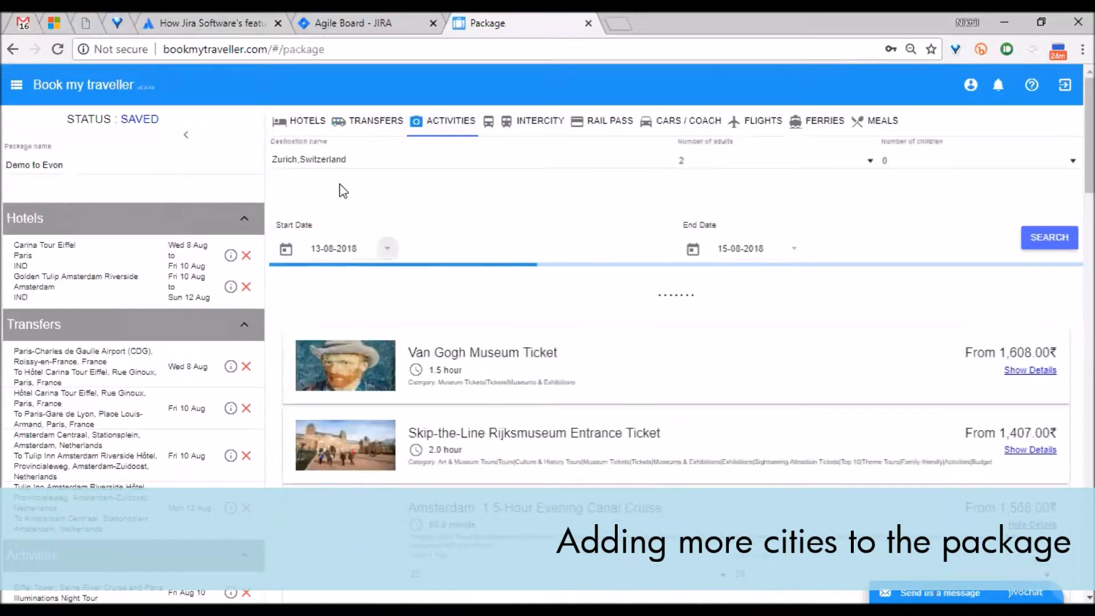
# Step: Search Zurich hotels from 13 Aug and add ibis budget Winterthur to the package
pyautogui.click(307, 121)
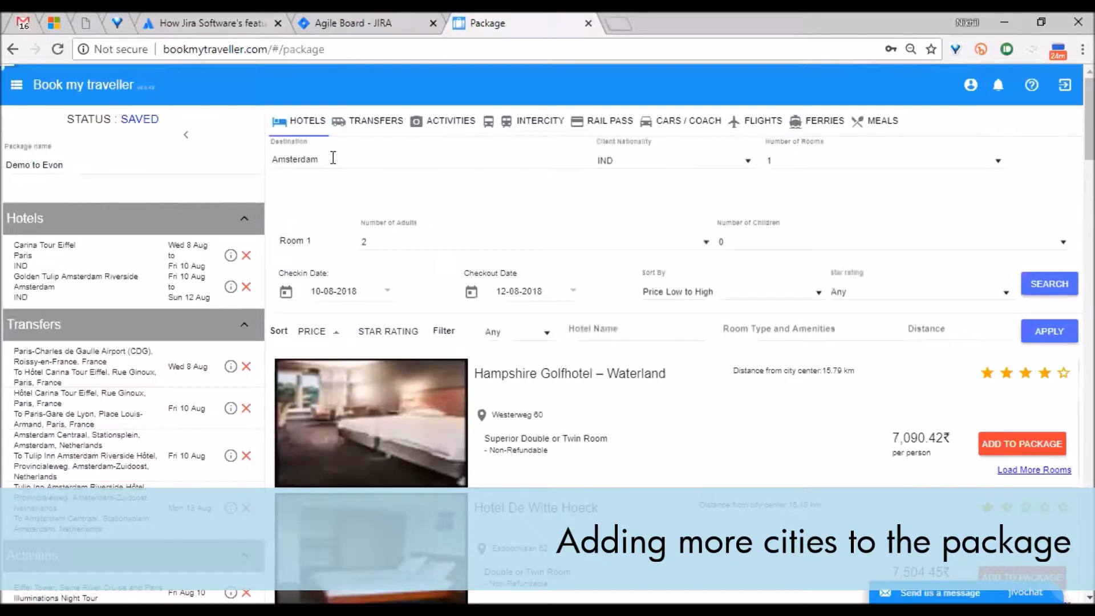
pyautogui.tripleClick(367, 160)
pyautogui.write('zurich')
pyautogui.click(370, 183)
pyautogui.click(387, 292)
pyautogui.click(344, 398)
pyautogui.click(1049, 284)
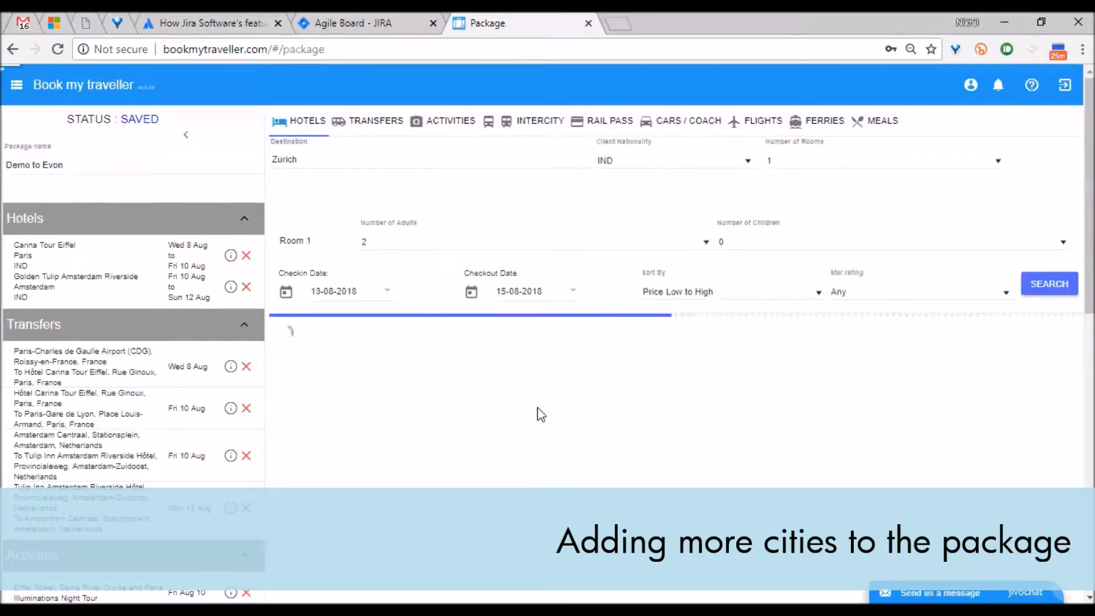
pyautogui.click(1021, 444)
pyautogui.click(450, 121)
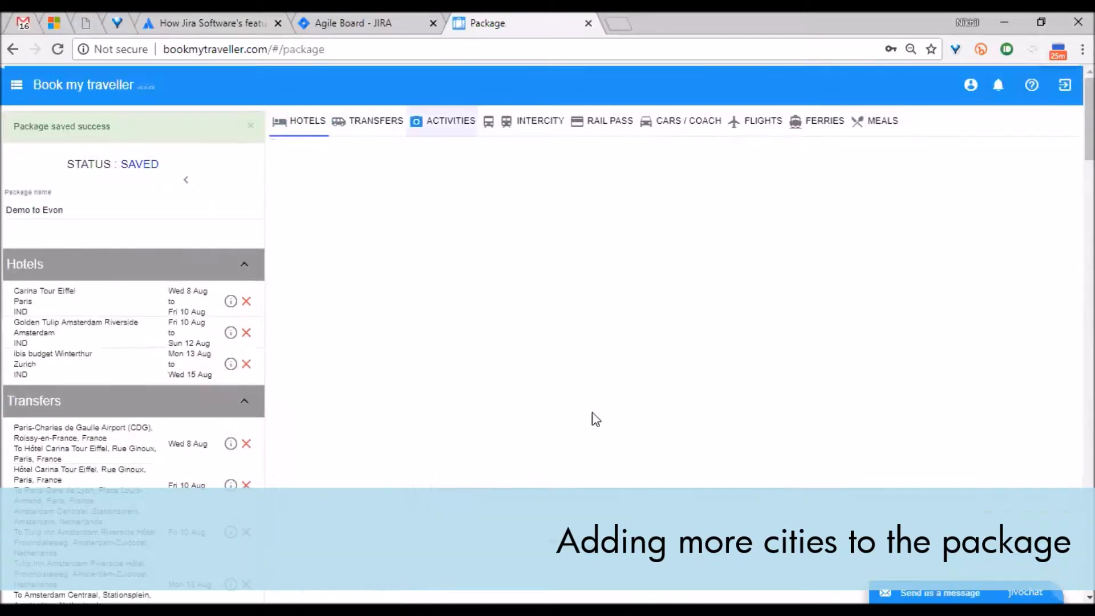
# Step: Add the Zurich City Highlights cable car tour for Mon 13 Aug to the package
pyautogui.scroll(-2, 957, 397)
pyautogui.scroll(-3, 957, 397)
pyautogui.click(1030, 345)
pyautogui.scroll(-6, 601, 398)
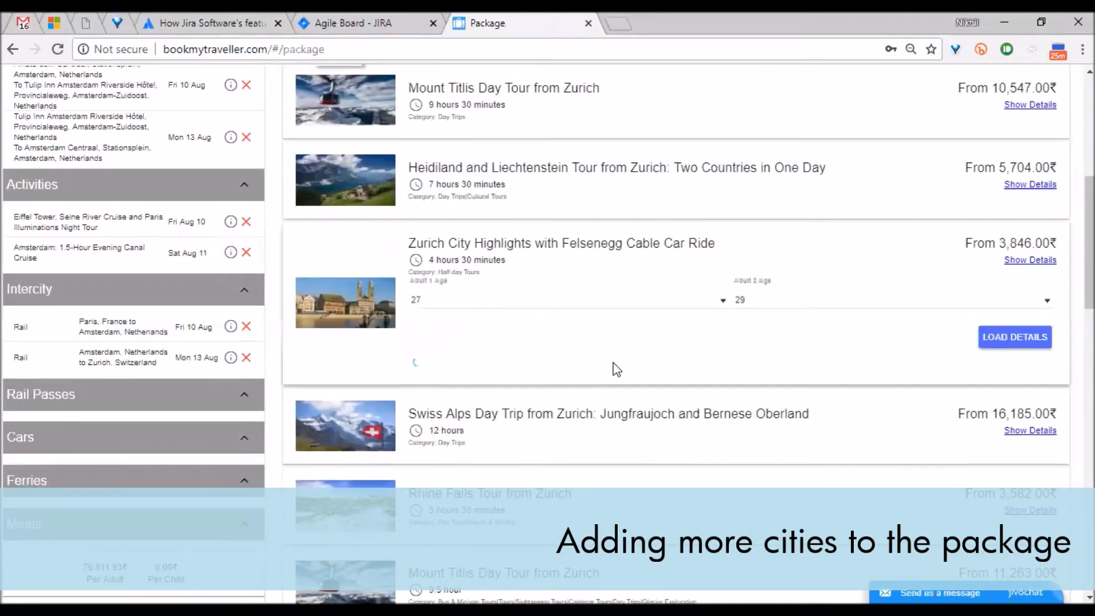
pyautogui.scroll(-2, 690, 354)
pyautogui.click(990, 359)
pyautogui.scroll(-1, 137, 262)
pyautogui.click(137, 262)
# Step: Remove the Golden Tulip Amsterdam Riverside hotel from the package, confirming the removal
pyautogui.scroll(-7, 137, 262)
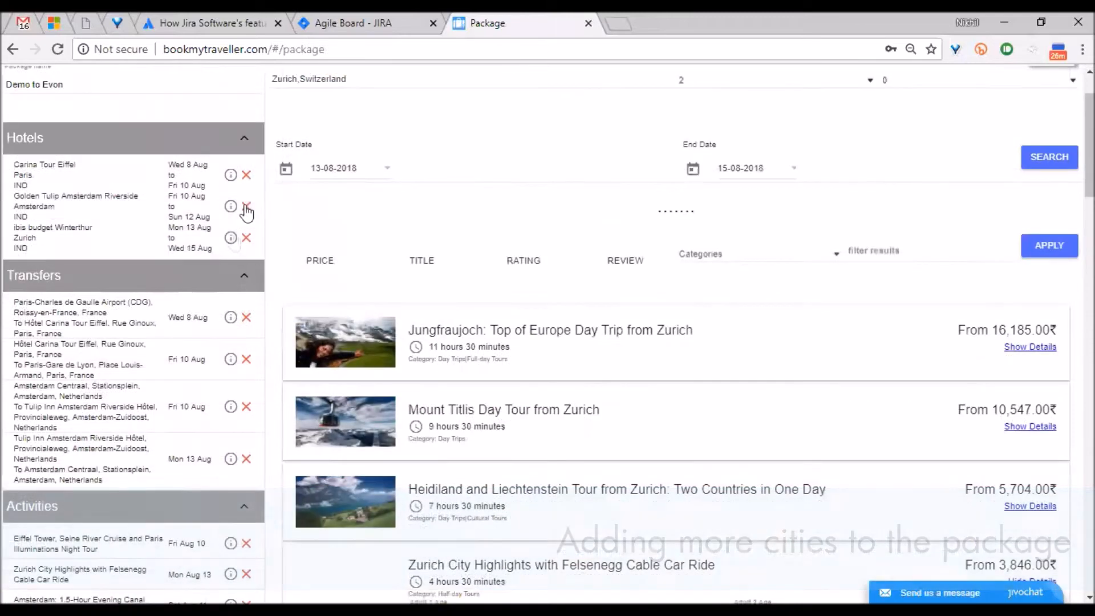
pyautogui.scroll(-7, 325, 424)
pyautogui.scroll(-4, 325, 424)
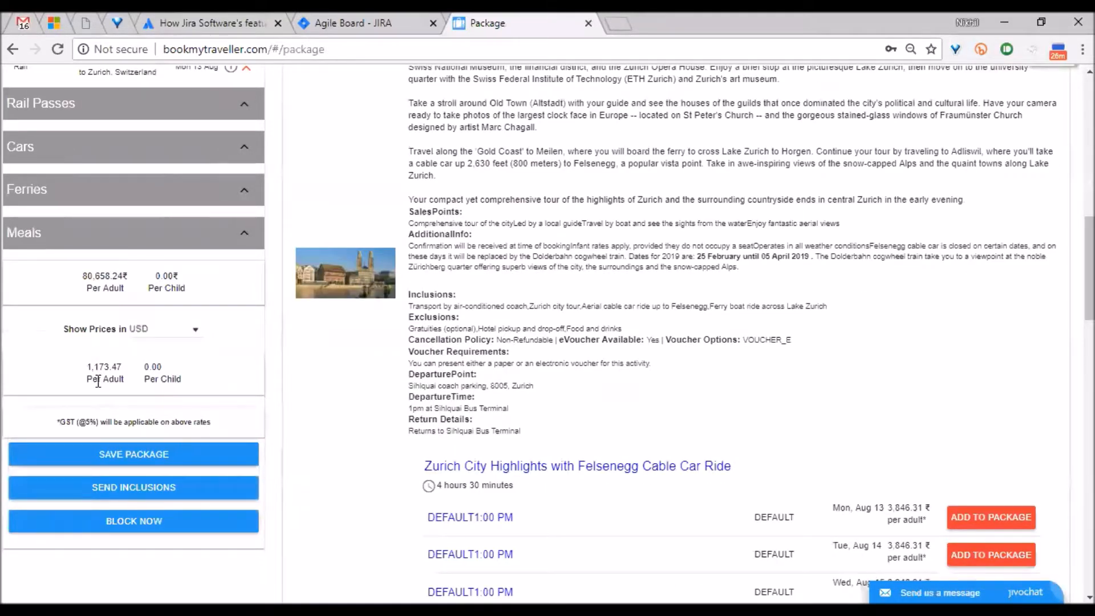
pyautogui.scroll(5, 98, 381)
pyautogui.scroll(6, 240, 215)
pyautogui.click(247, 208)
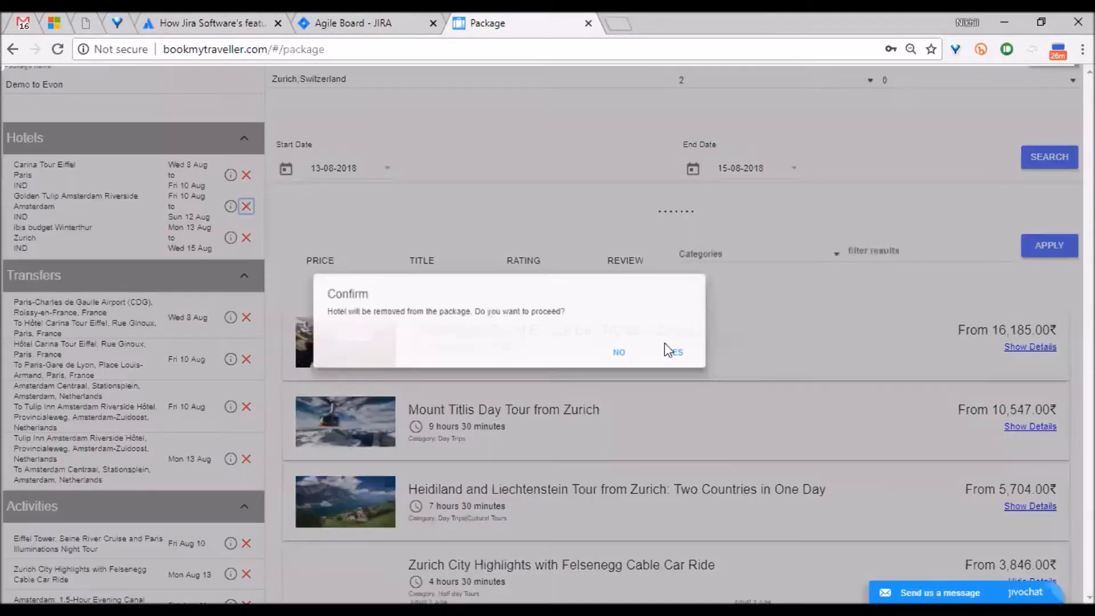
pyautogui.click(723, 371)
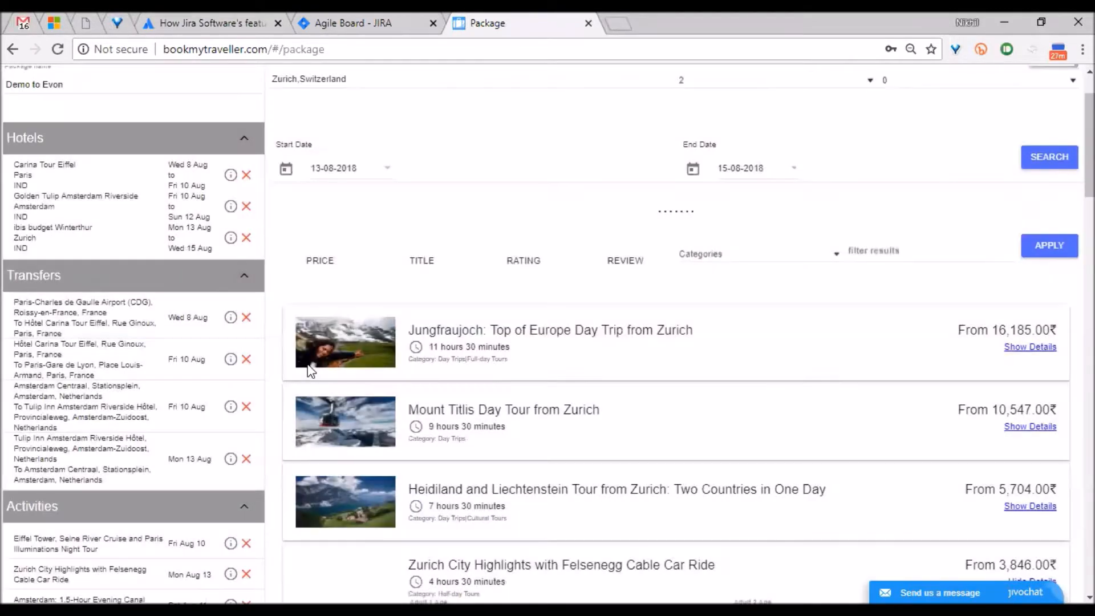
pyautogui.scroll(-3, 233, 415)
pyautogui.scroll(-10, 350, 458)
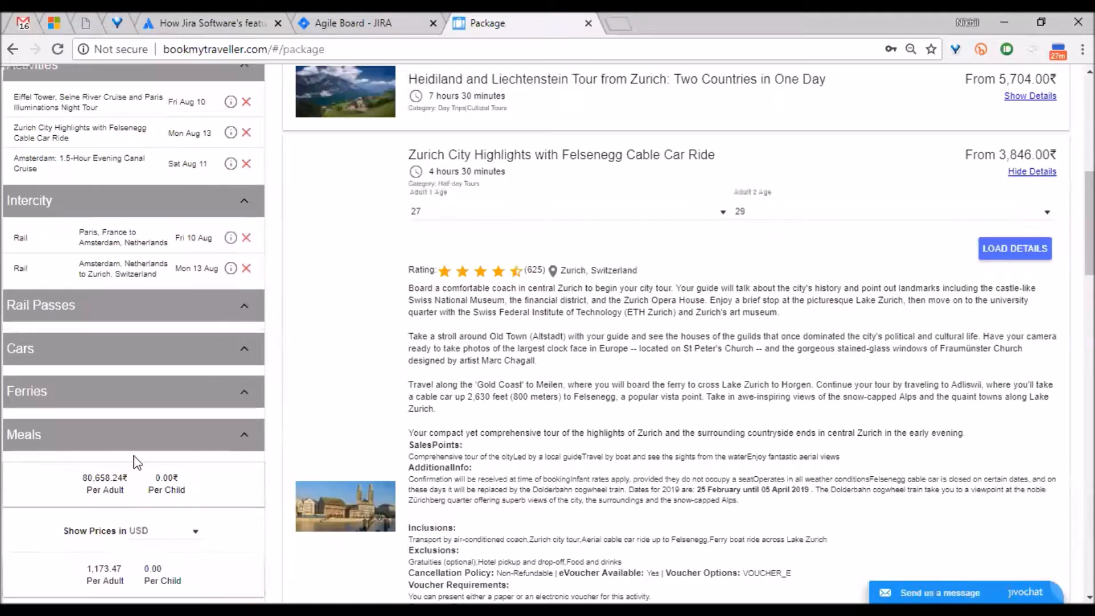
pyautogui.scroll(10, 262, 351)
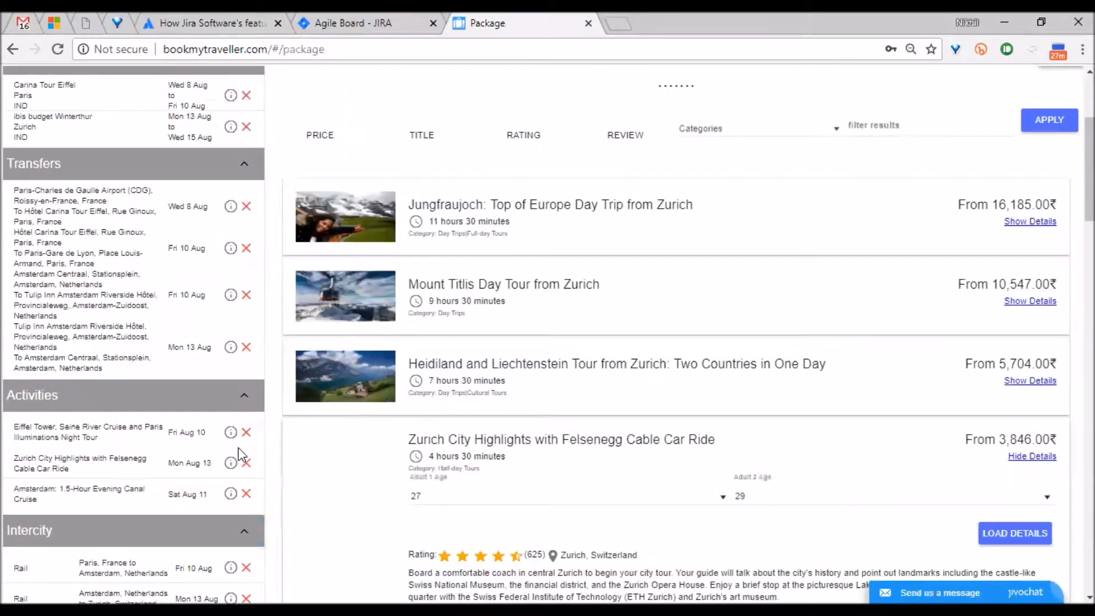
pyautogui.scroll(-10, 159, 240)
pyautogui.scroll(5, 161, 240)
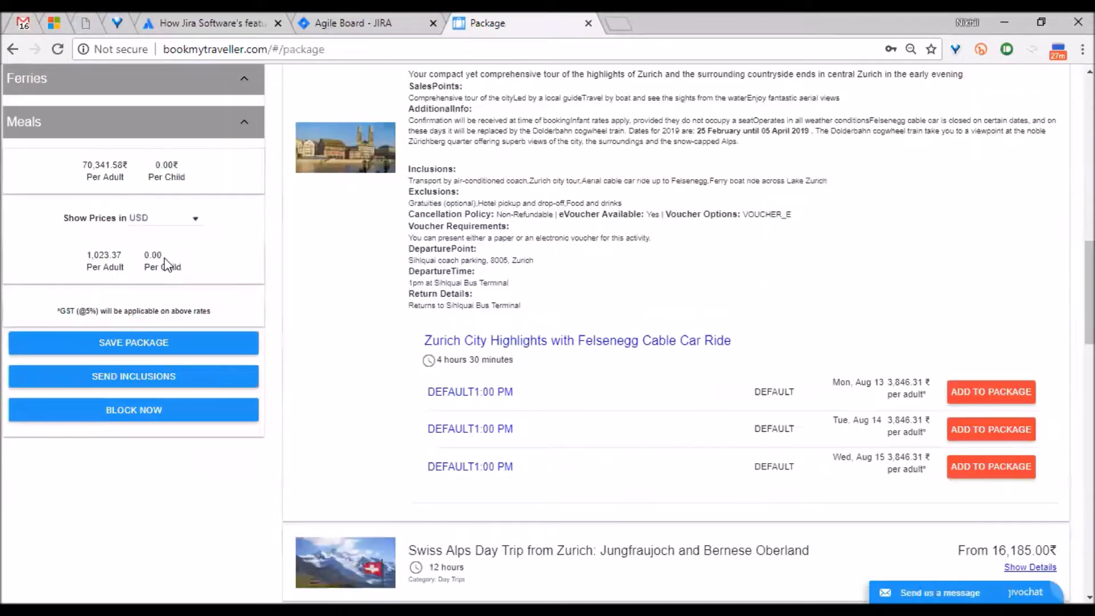
pyautogui.scroll(15, 167, 264)
pyautogui.scroll(1, 172, 268)
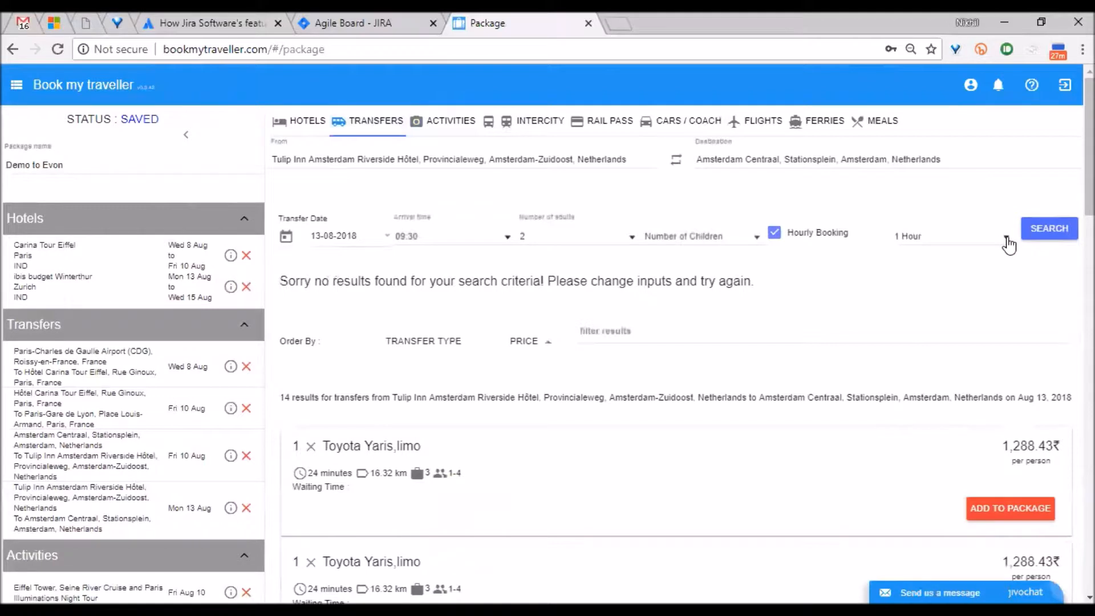
# Step: Switch to Coach Services and set the coach route from Paris to Amsterdam
pyautogui.click(1006, 240)
pyautogui.click(911, 304)
pyautogui.click(642, 129)
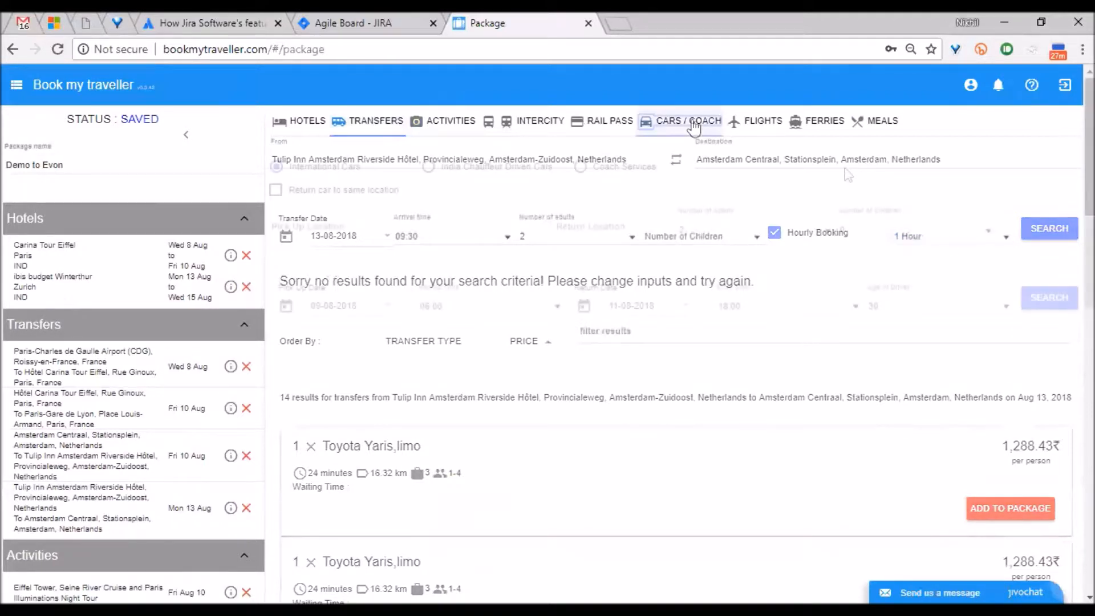
pyautogui.click(580, 166)
pyautogui.click(334, 205)
pyautogui.write('paris')
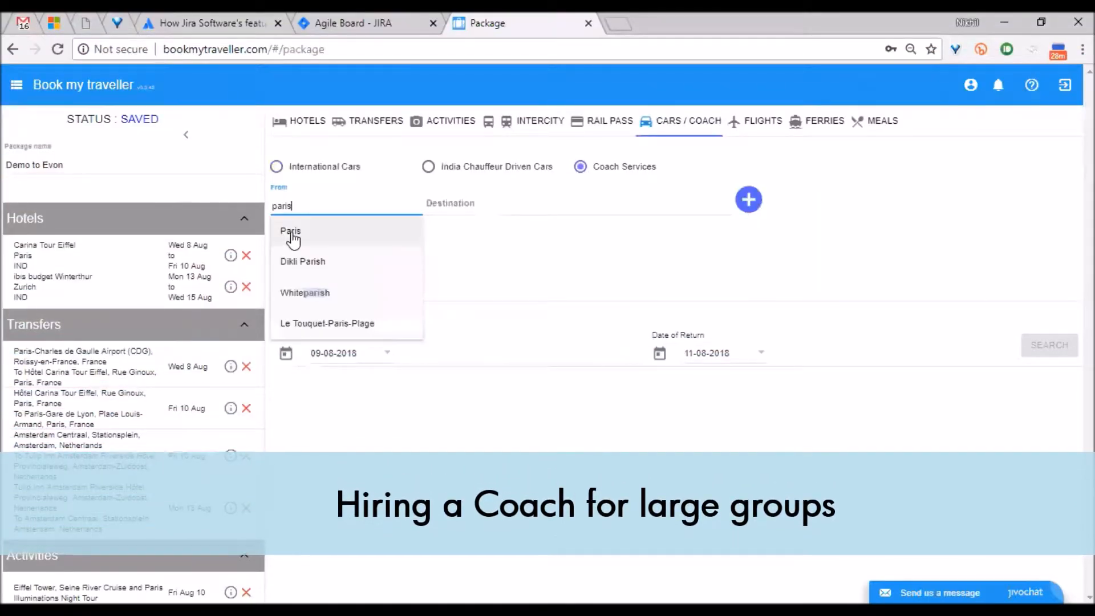
pyautogui.click(291, 235)
pyautogui.click(456, 205)
pyautogui.write('amster')
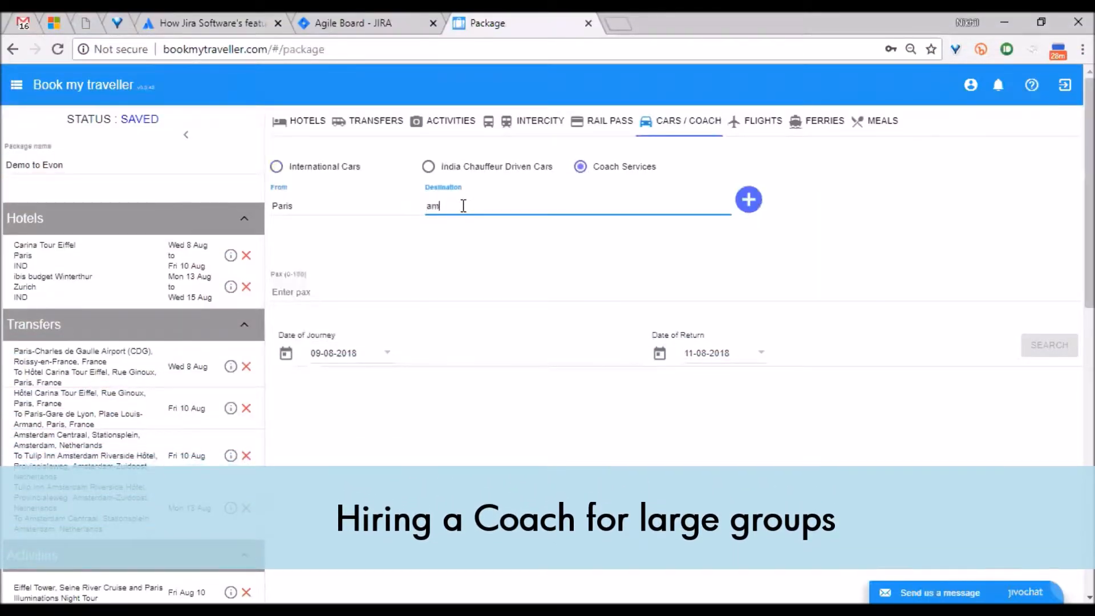
pyautogui.click(477, 237)
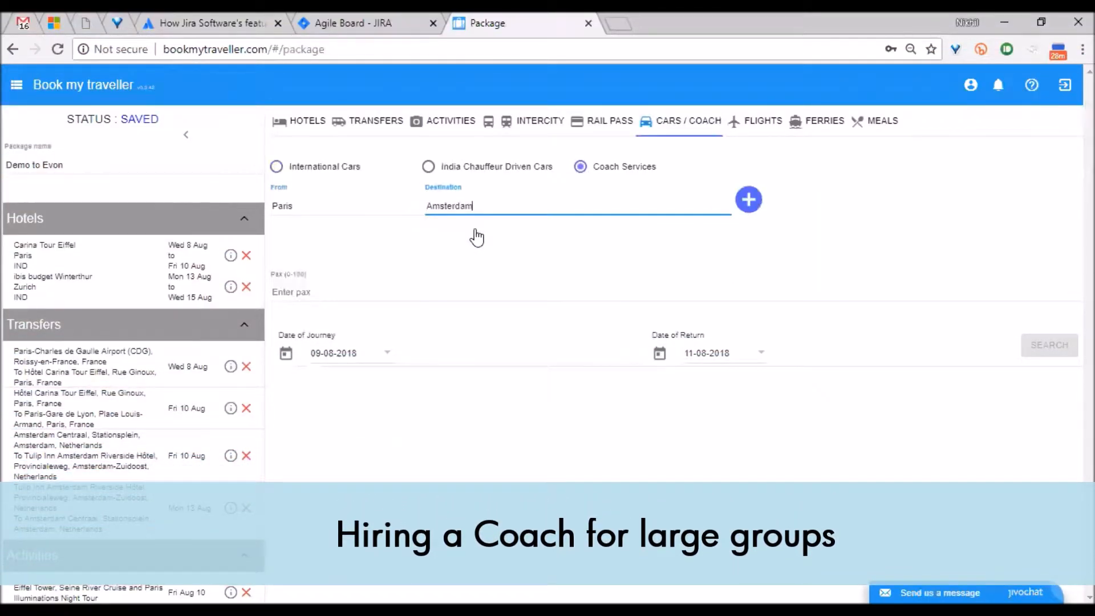
# Step: Add Zurich as a further stop, return 16 Aug, and search coaches for 30 passengers
pyautogui.click(748, 199)
pyautogui.click(324, 282)
pyautogui.write('zurich')
pyautogui.click(297, 315)
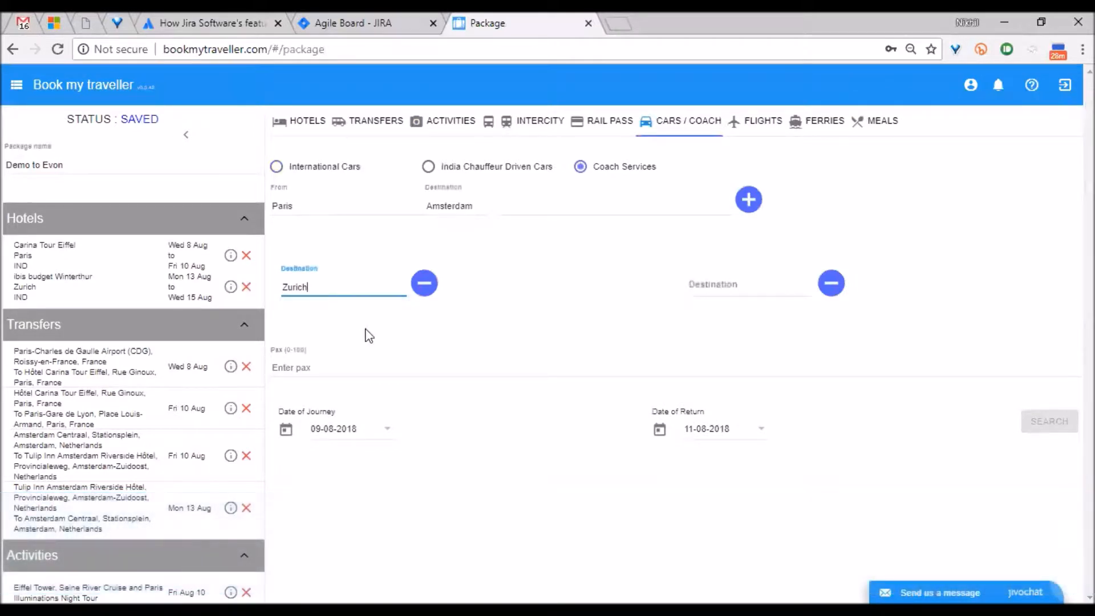
pyautogui.click(763, 431)
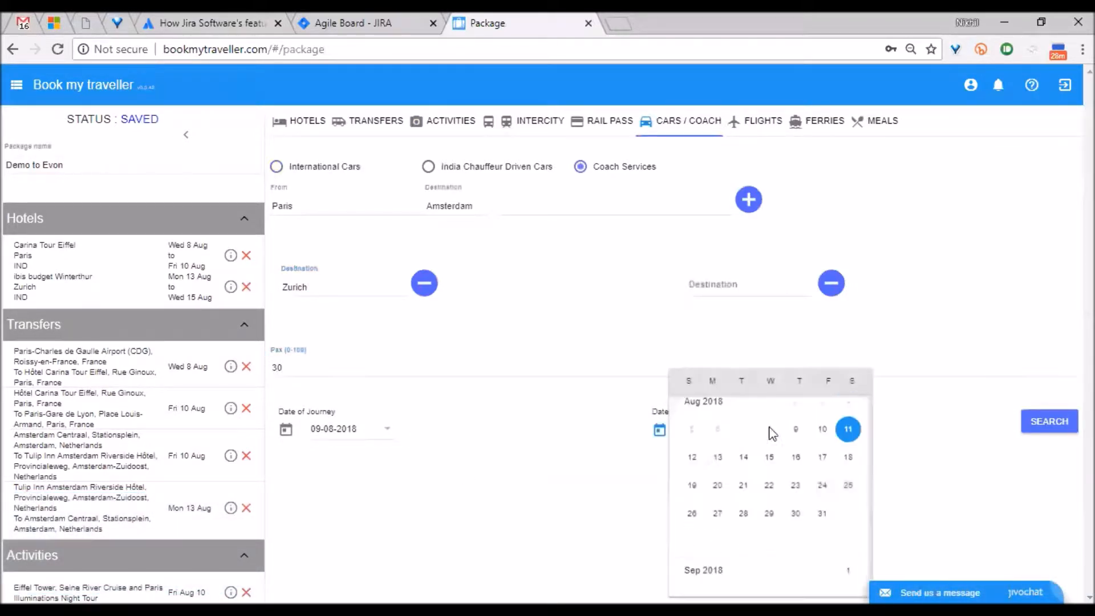
pyautogui.click(799, 464)
pyautogui.click(1047, 421)
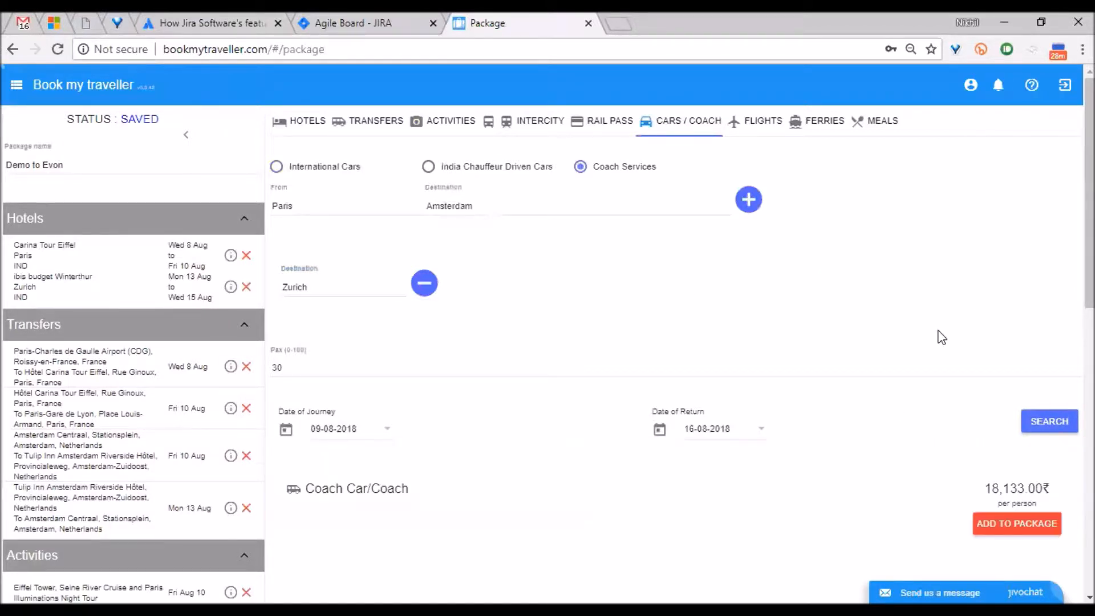
pyautogui.scroll(-1, 939, 345)
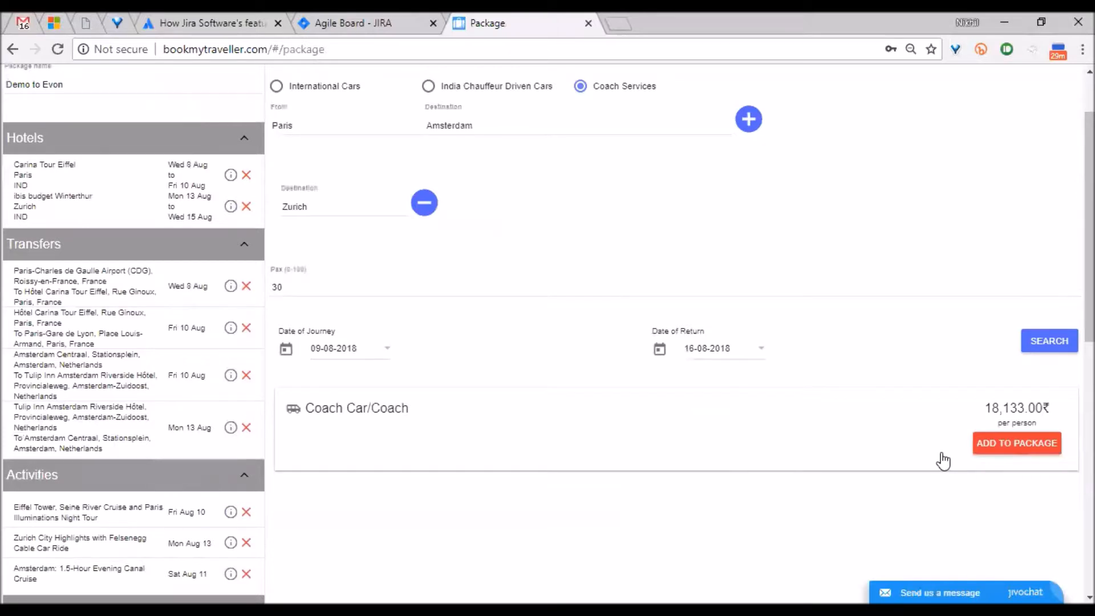
# Step: Choose India Chauffeur Driven Cars for an outstation trip starting from New Delhi
pyautogui.rightClick(985, 448)
pyautogui.click(641, 443)
pyautogui.scroll(2, 696, 179)
pyautogui.click(428, 166)
pyautogui.click(318, 203)
pyautogui.write('delhi')
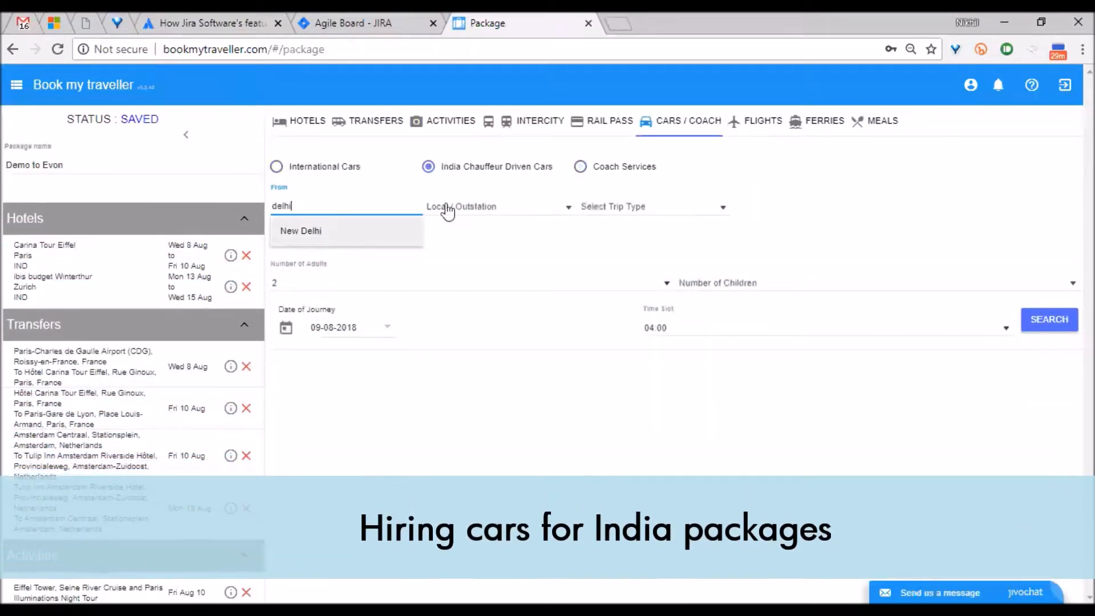
pyautogui.press('Tab')
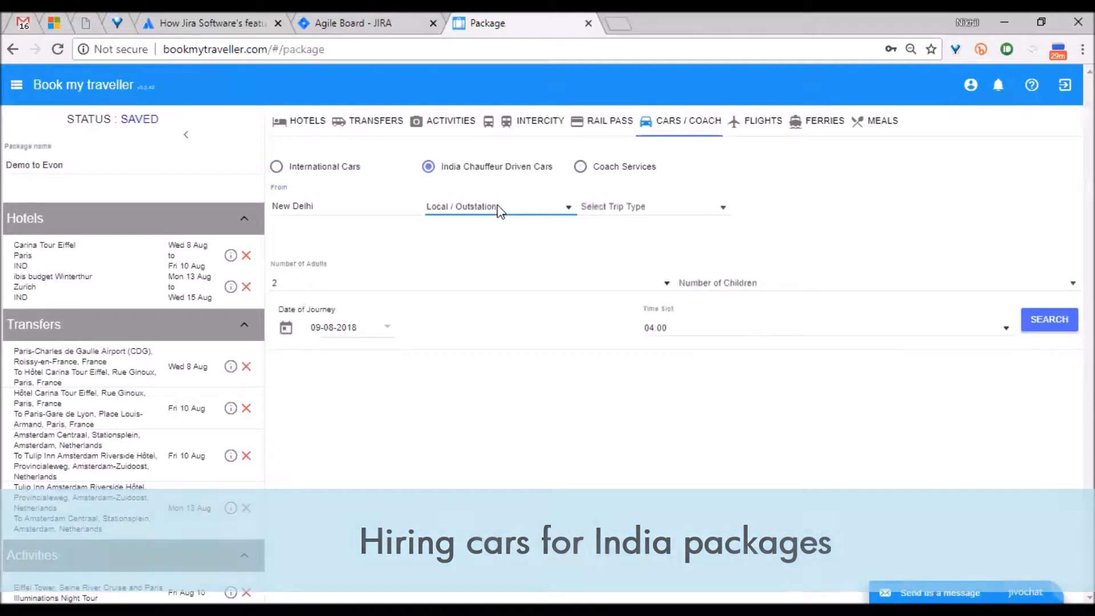
pyautogui.click(502, 205)
pyautogui.click(451, 236)
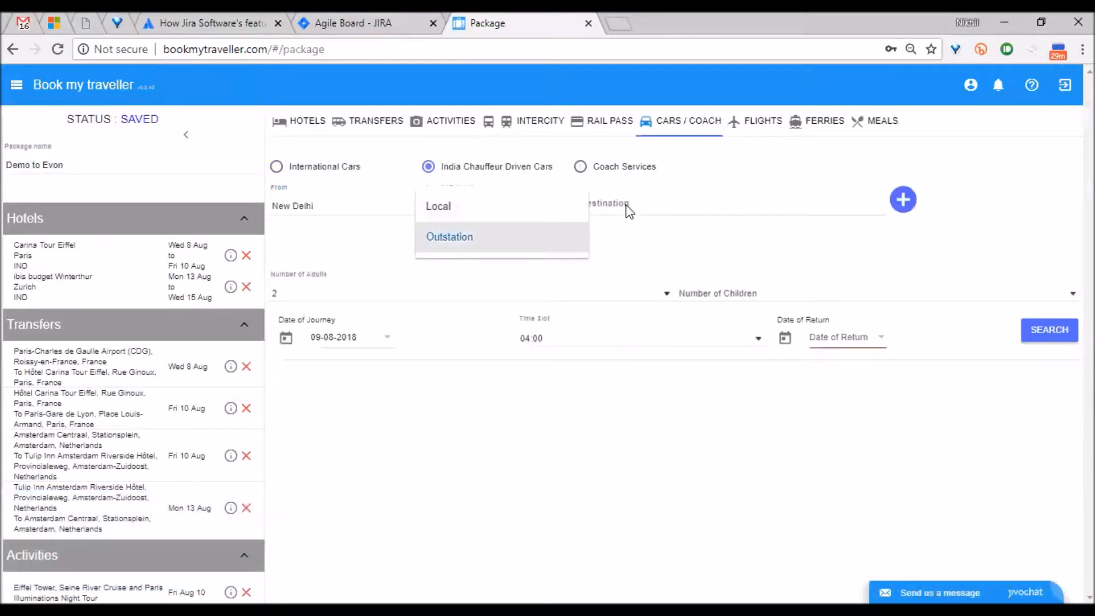
# Step: Add Dehradun, Uttarakhand and a second stop, Agra, as destinations
pyautogui.click(627, 204)
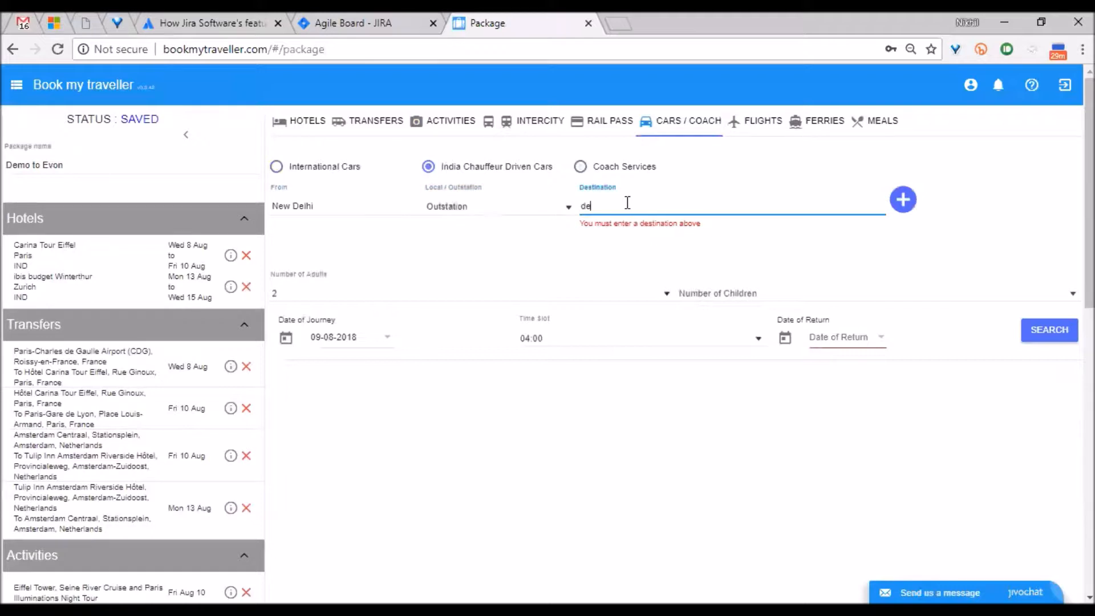
pyautogui.click(630, 323)
pyautogui.click(903, 199)
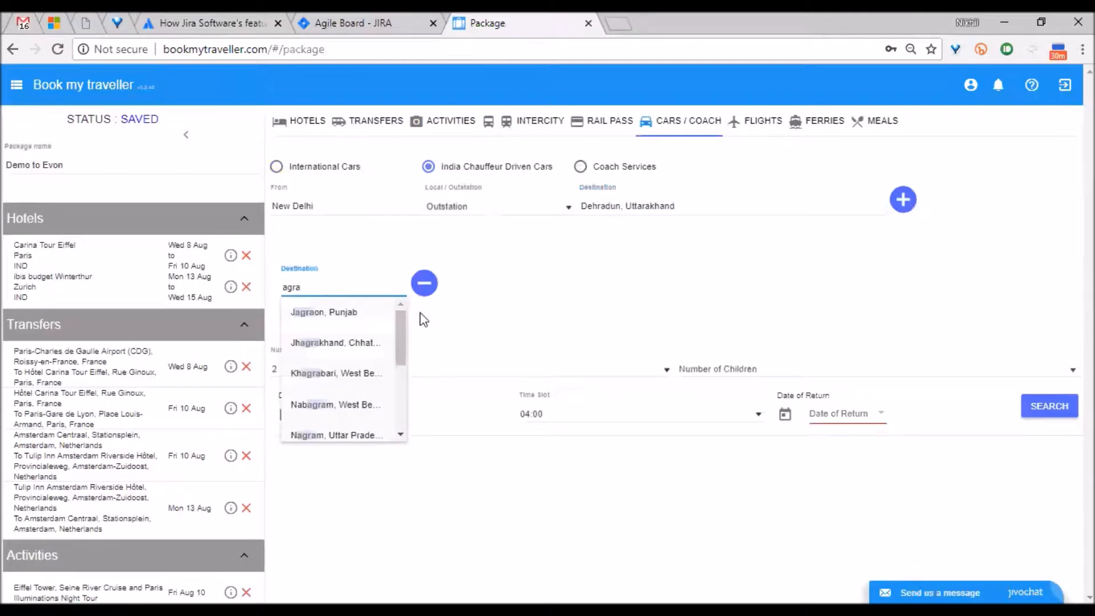
pyautogui.scroll(-3, 359, 355)
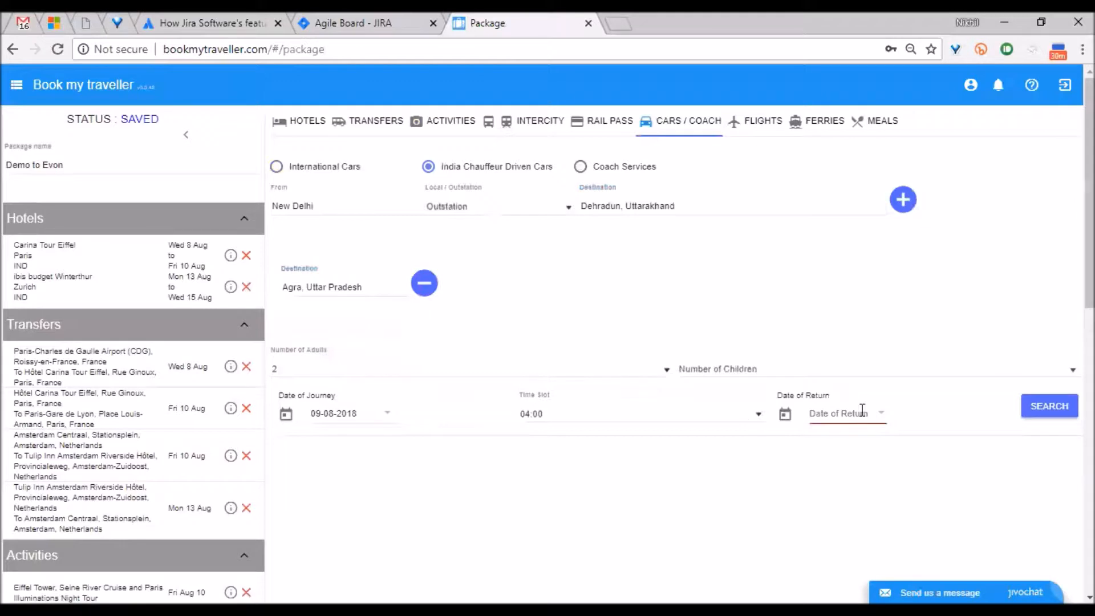
# Step: Set return date 16 Aug 2018 and 4 adults, then search outstation cab prices
pyautogui.click(886, 420)
pyautogui.click(920, 463)
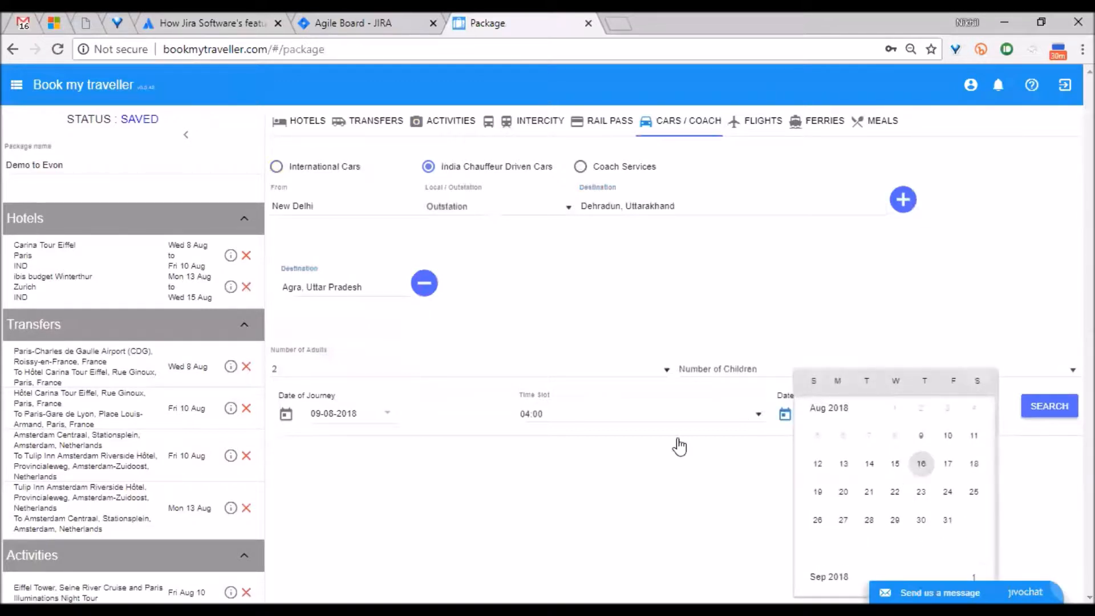
pyautogui.click(618, 374)
pyautogui.click(276, 429)
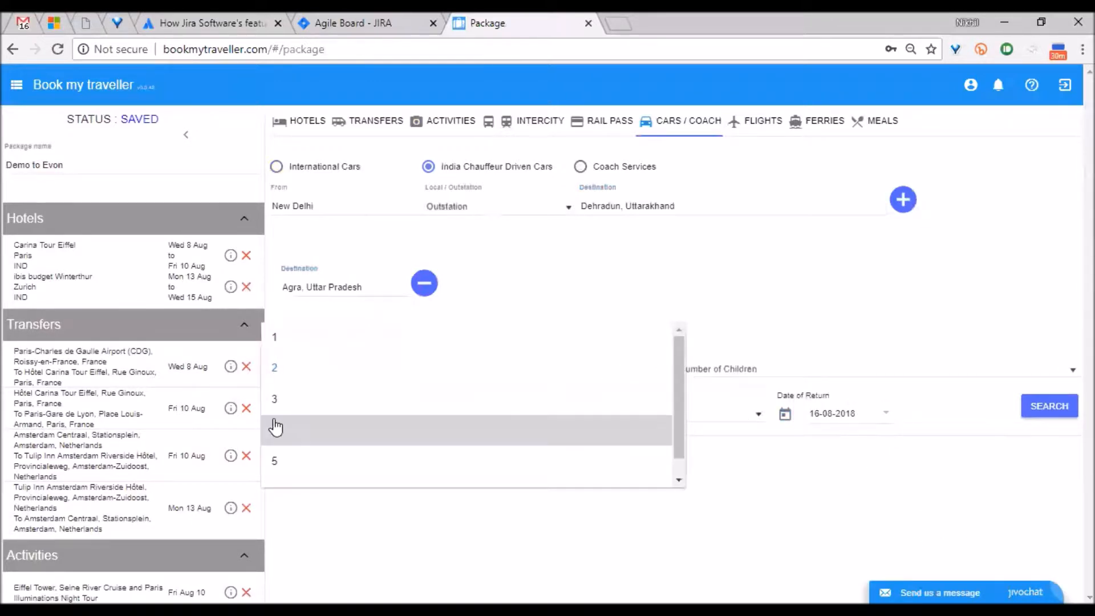
pyautogui.click(1051, 406)
pyautogui.scroll(-1, 853, 306)
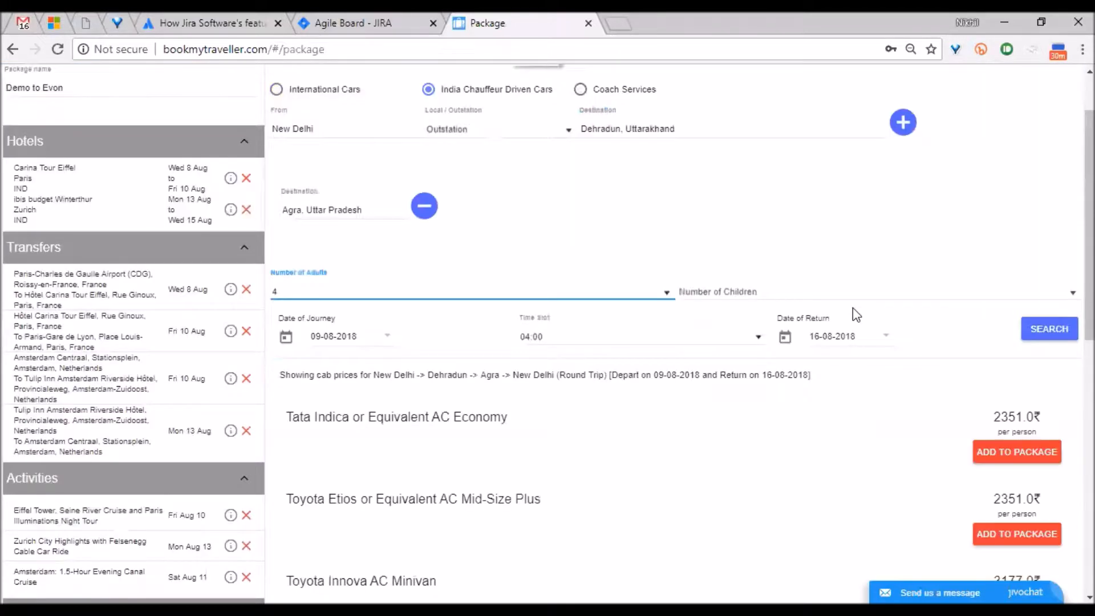
pyautogui.scroll(-5, 853, 308)
pyautogui.scroll(2, 853, 311)
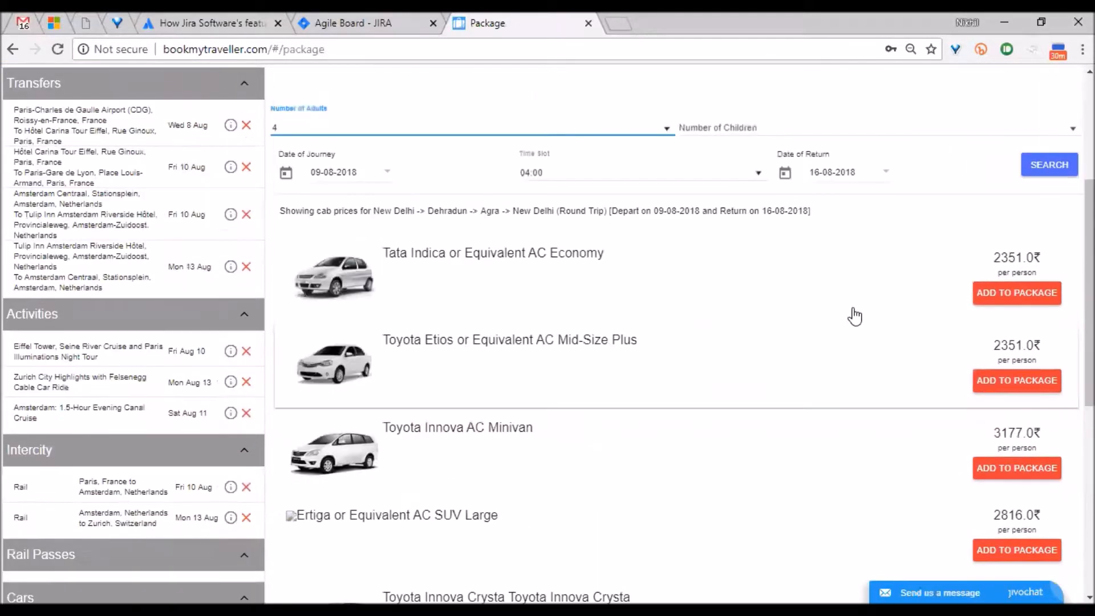
pyautogui.scroll(-7, 847, 311)
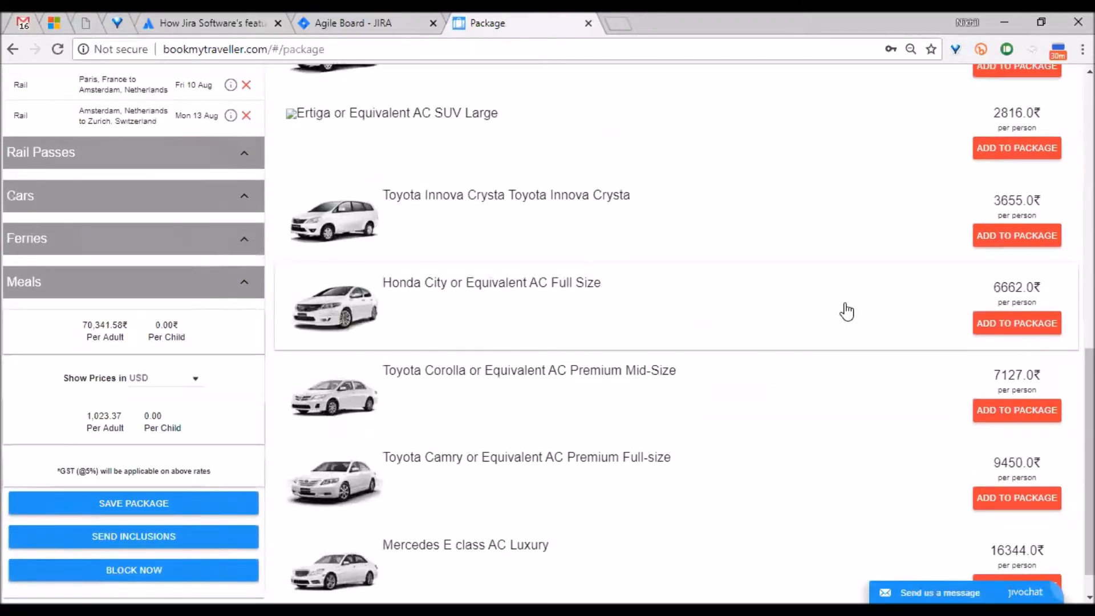
pyautogui.scroll(8, 846, 311)
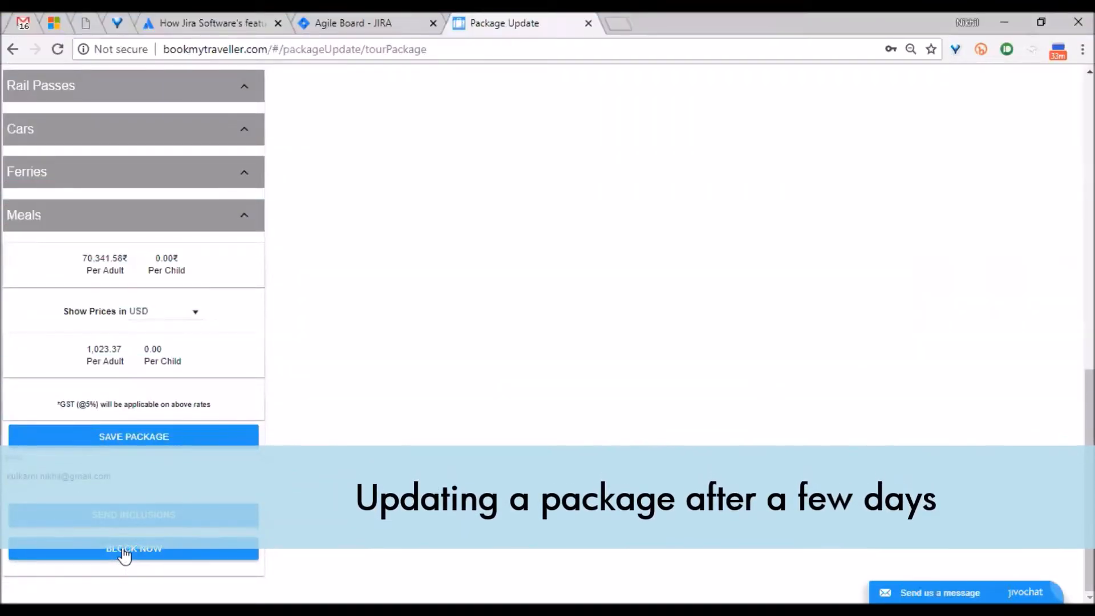
# Step: Block the Demo to Evon package, verify all items Available, and accept the ₹70,341.58 per-adult price
pyautogui.click(129, 549)
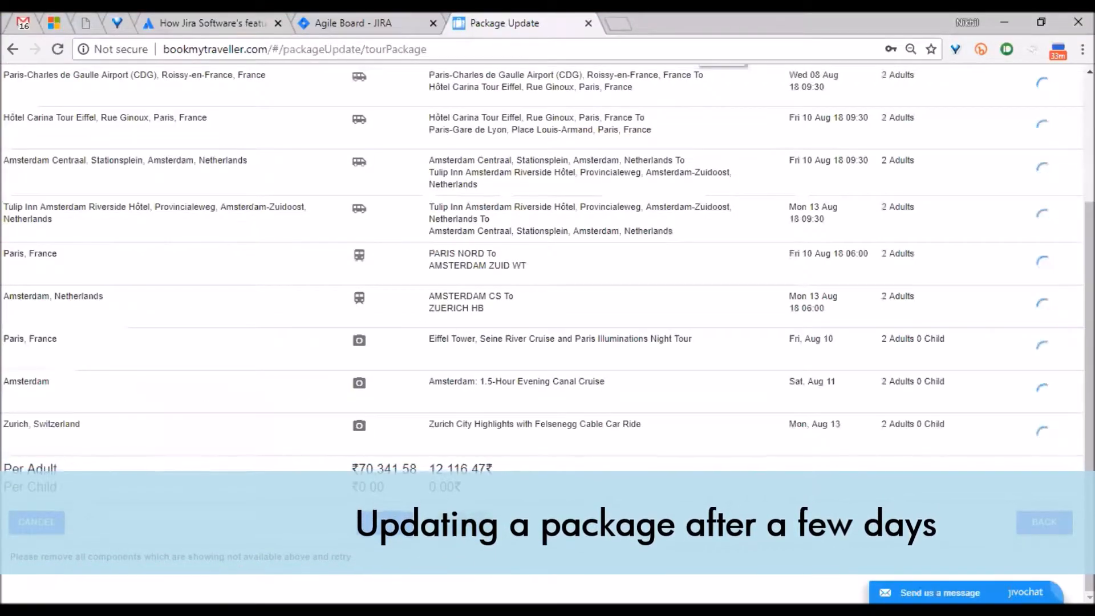
pyautogui.scroll(3, 874, 305)
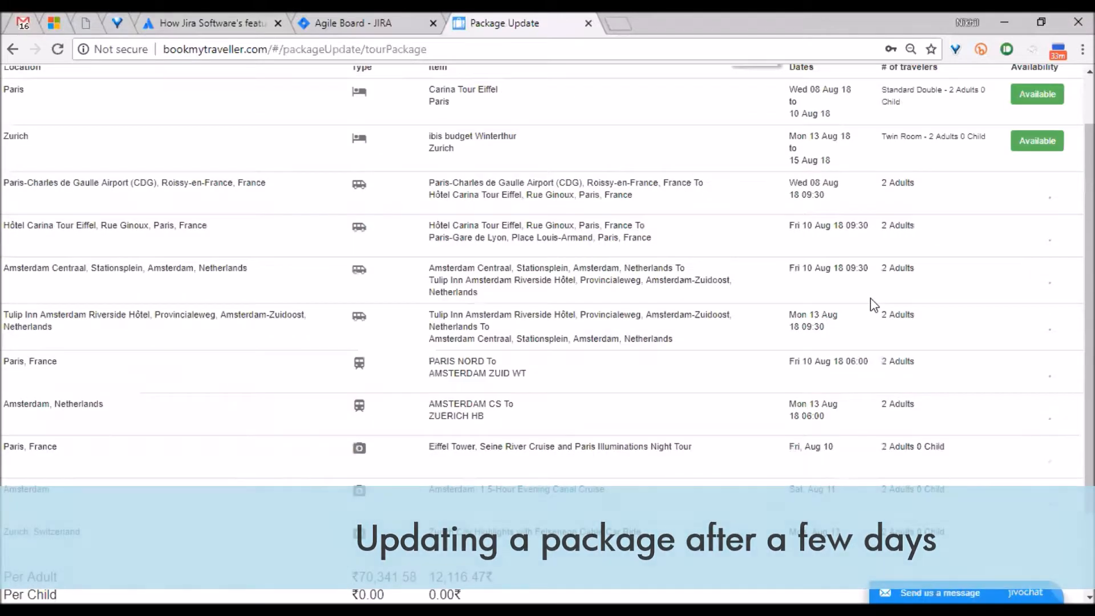
pyautogui.scroll(-2, 874, 305)
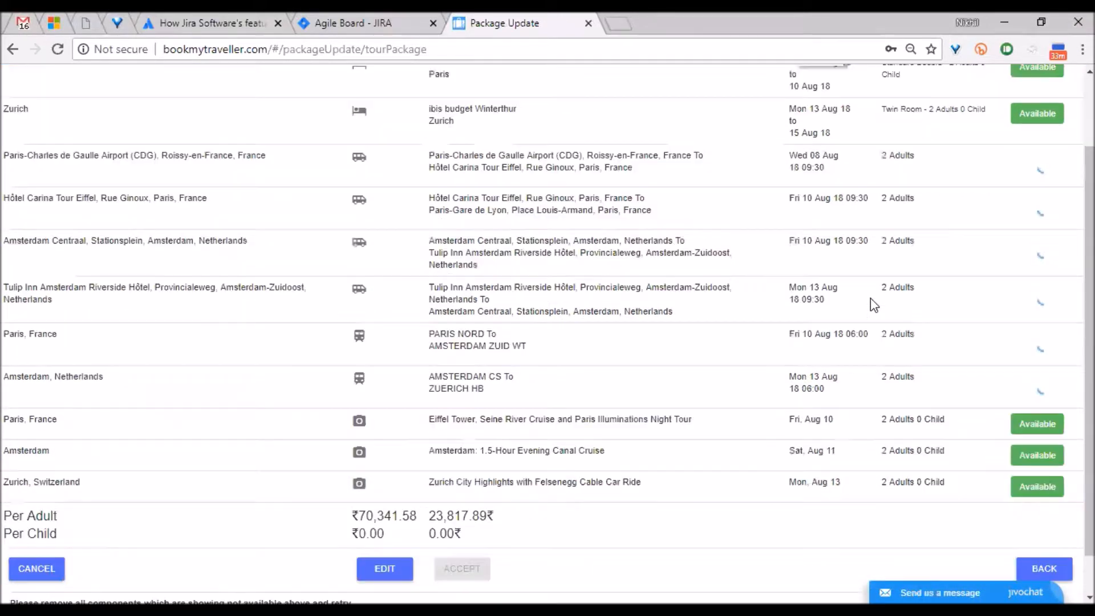
pyautogui.scroll(-1, 874, 305)
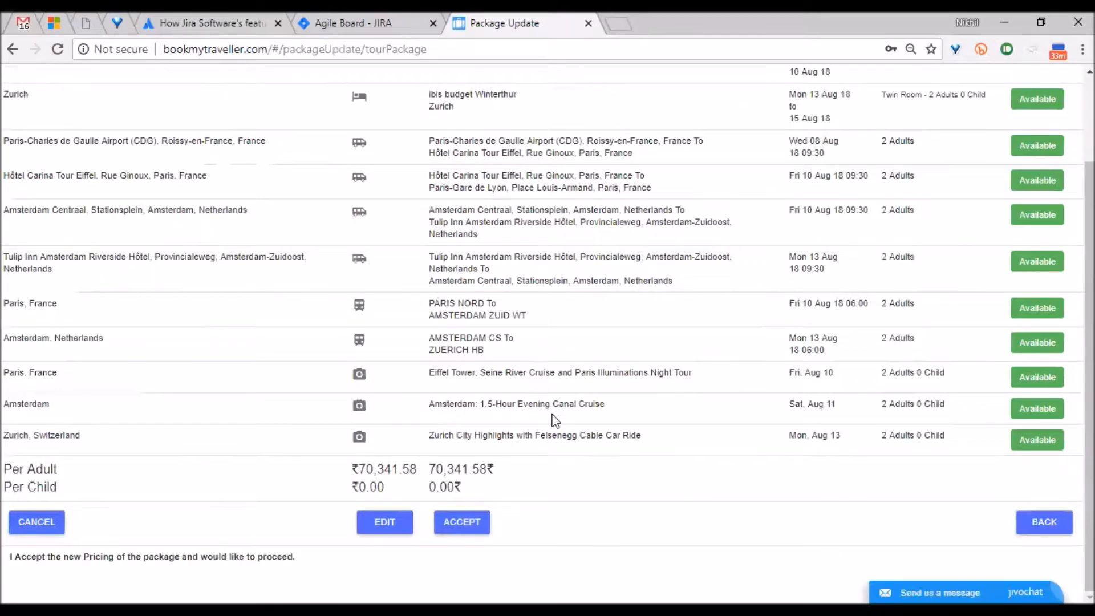
pyautogui.scroll(2, 556, 425)
pyautogui.scroll(-2, 553, 430)
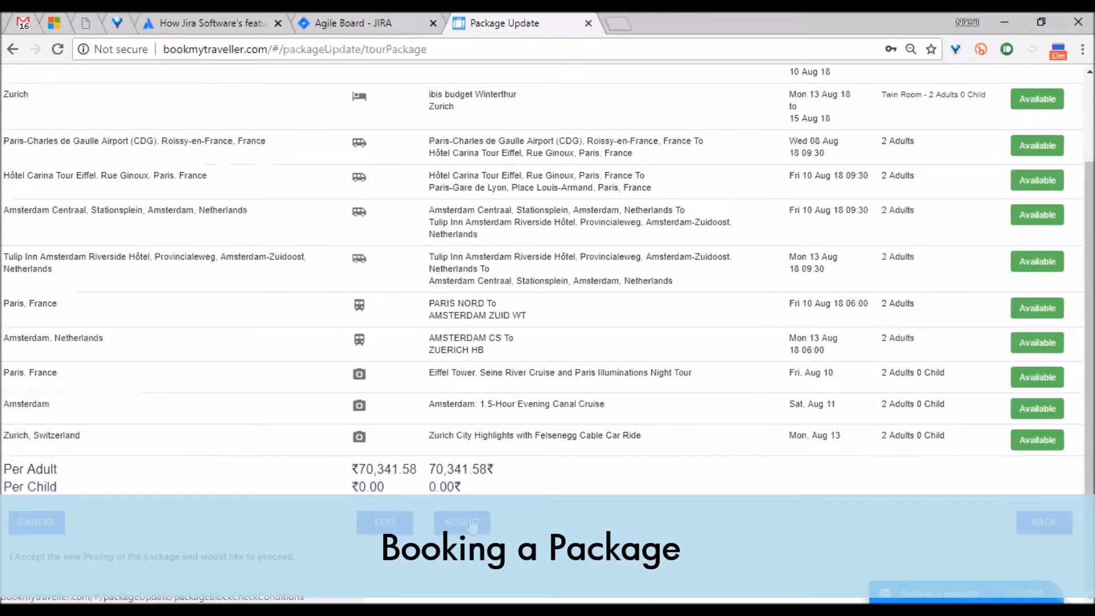
pyautogui.click(472, 524)
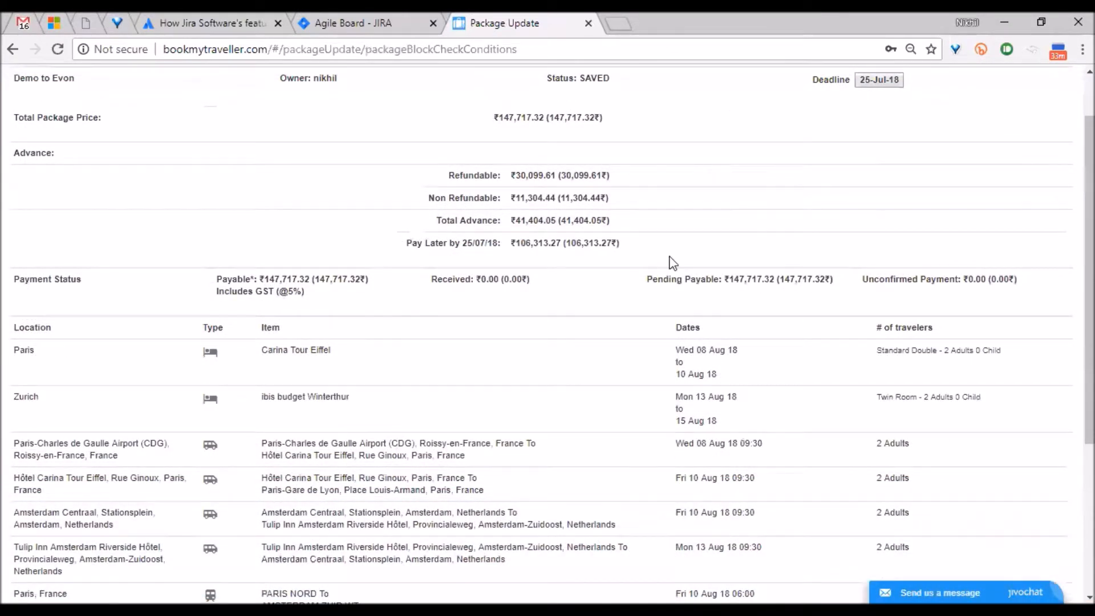
# Step: Download and open Demo to Evon.pdf, review its 147717.32 balance due, then return to the site
pyautogui.scroll(-3, 673, 262)
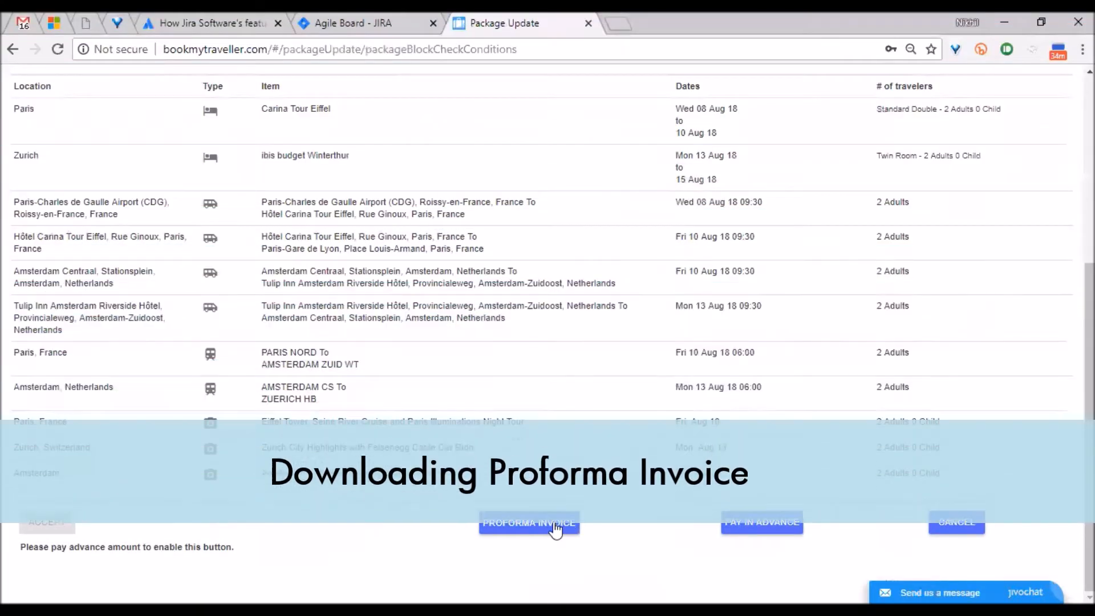
pyautogui.click(554, 530)
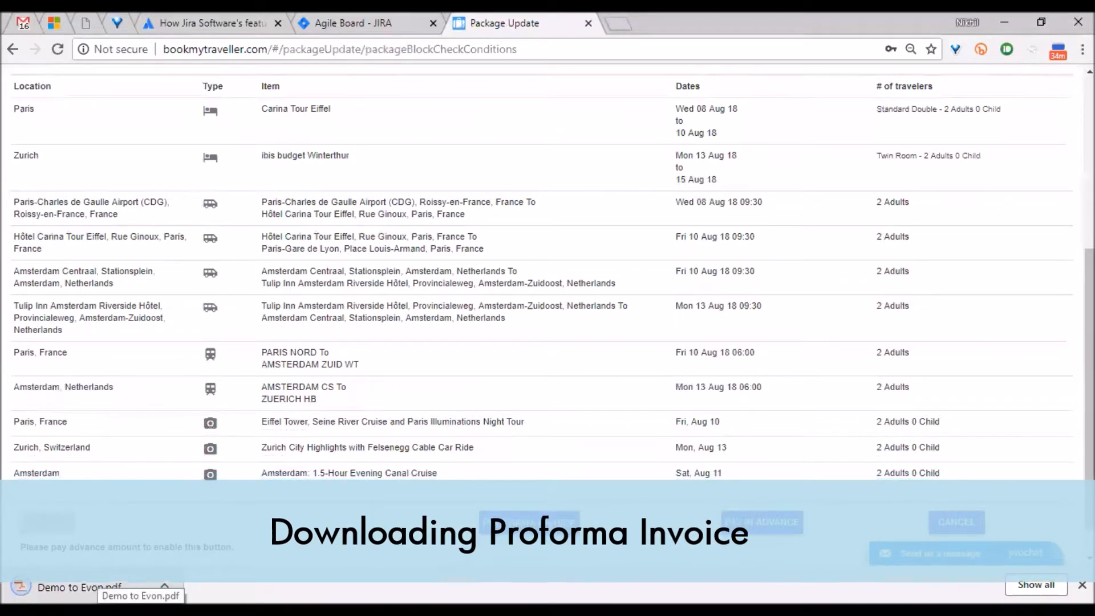
pyautogui.click(104, 583)
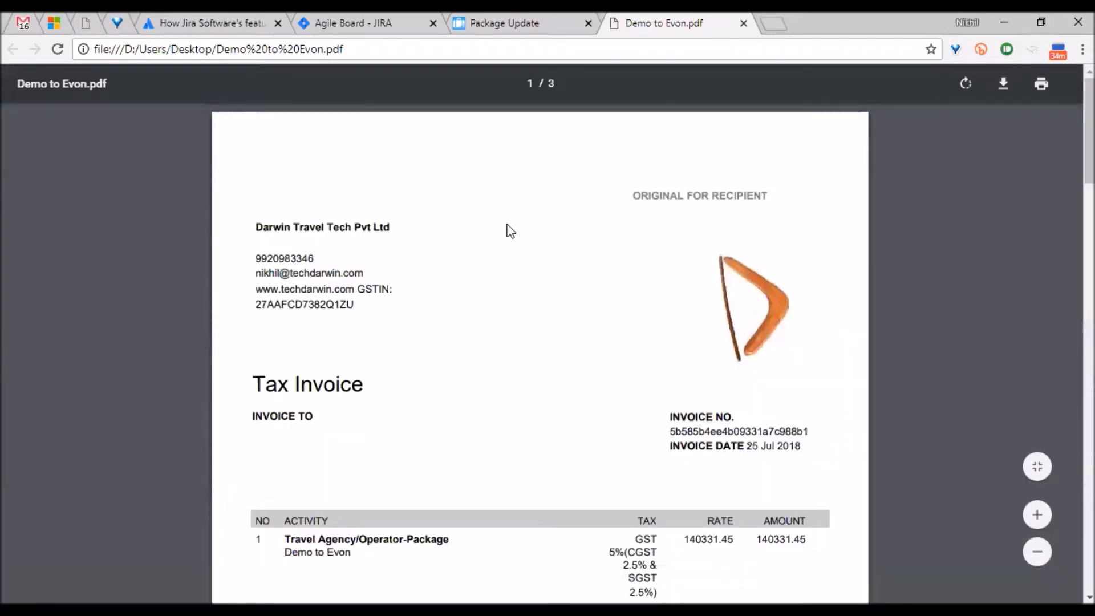
pyautogui.scroll(-5, 510, 231)
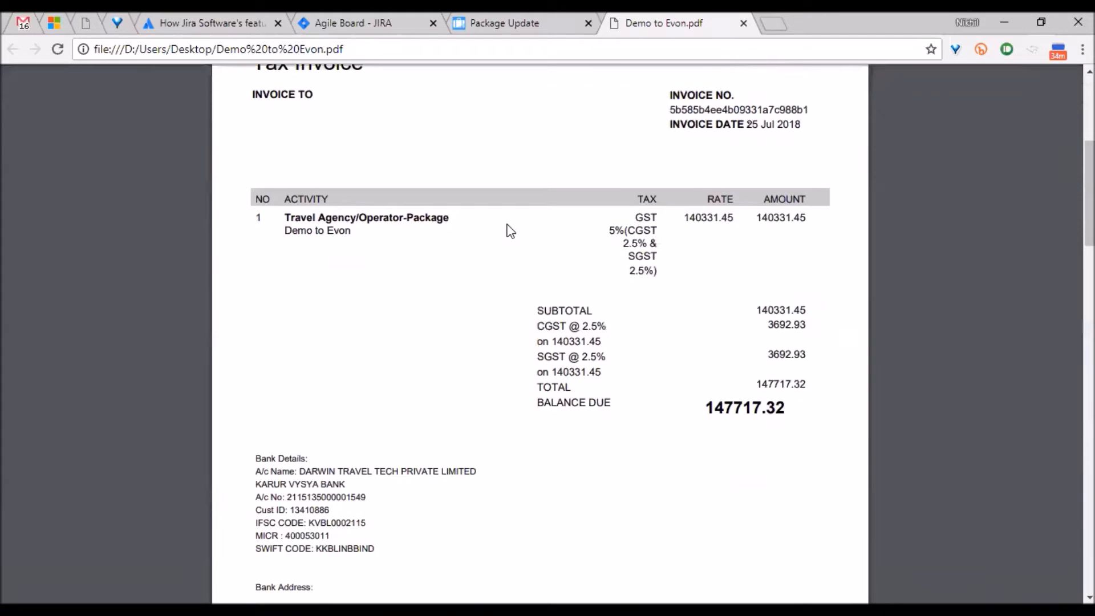
pyautogui.click(490, 22)
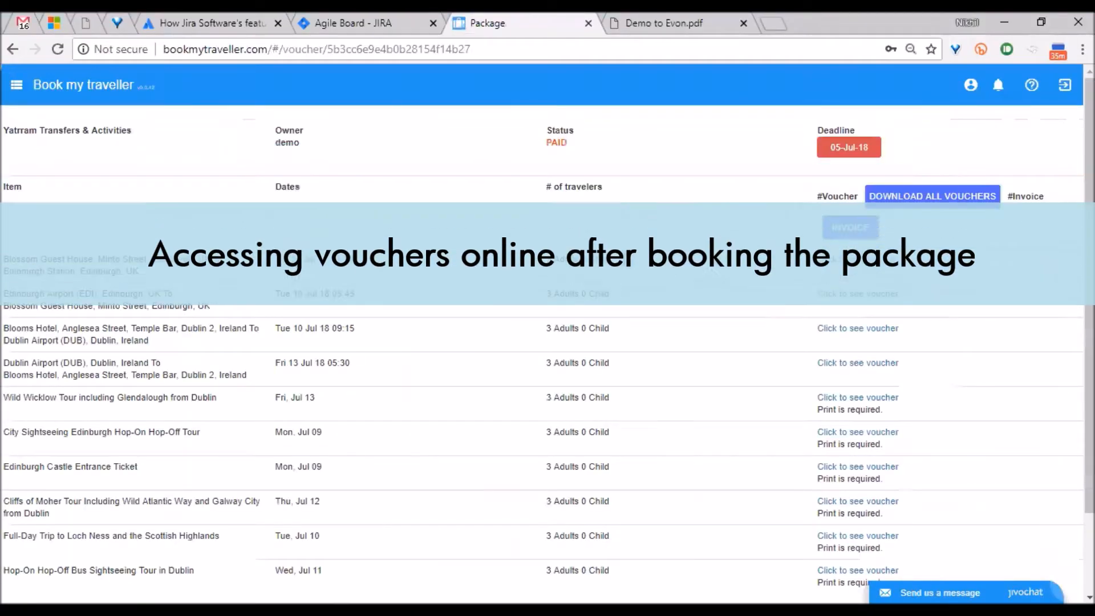
# Step: Scroll through the paid booking's vouchers for the Edinburgh and Dublin transfers and tours
pyautogui.scroll(-3, 637, 225)
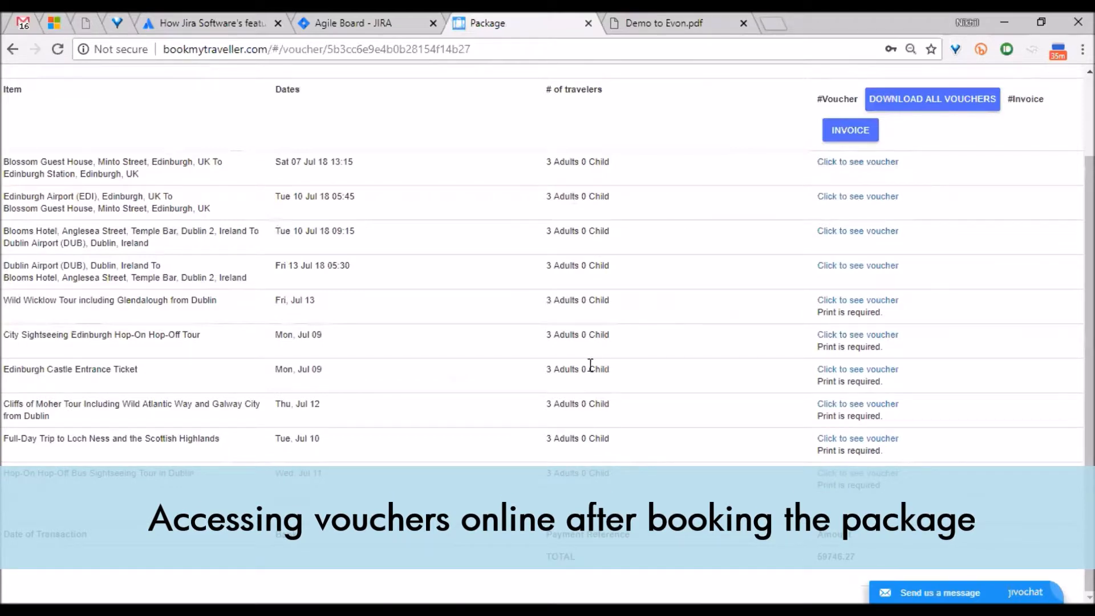
pyautogui.scroll(3, 667, 309)
pyautogui.scroll(-3, 674, 308)
pyautogui.scroll(3, 674, 308)
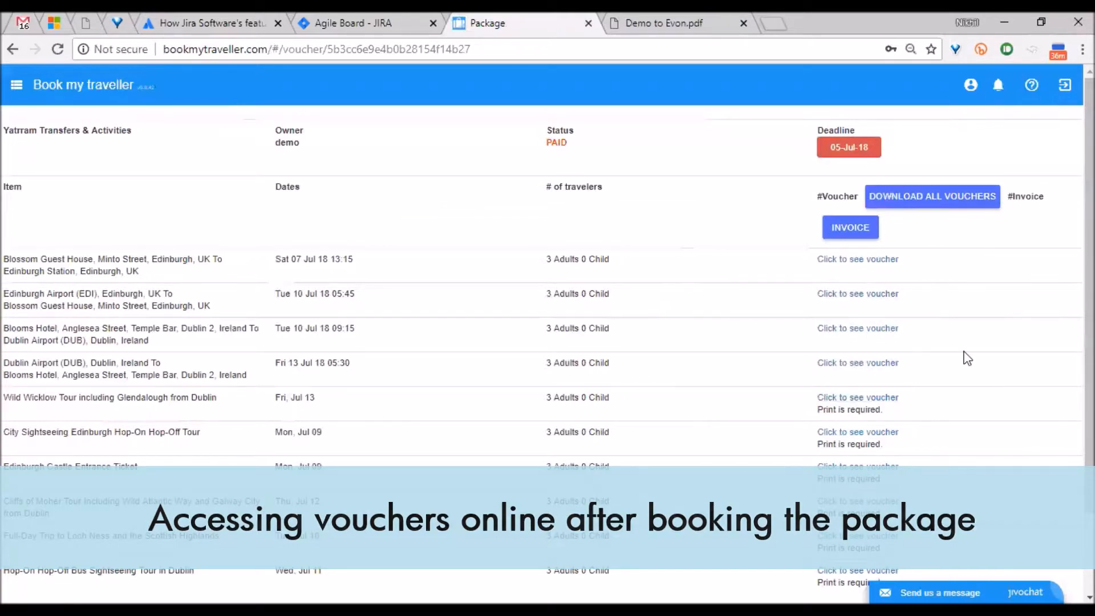
pyautogui.scroll(-2, 941, 377)
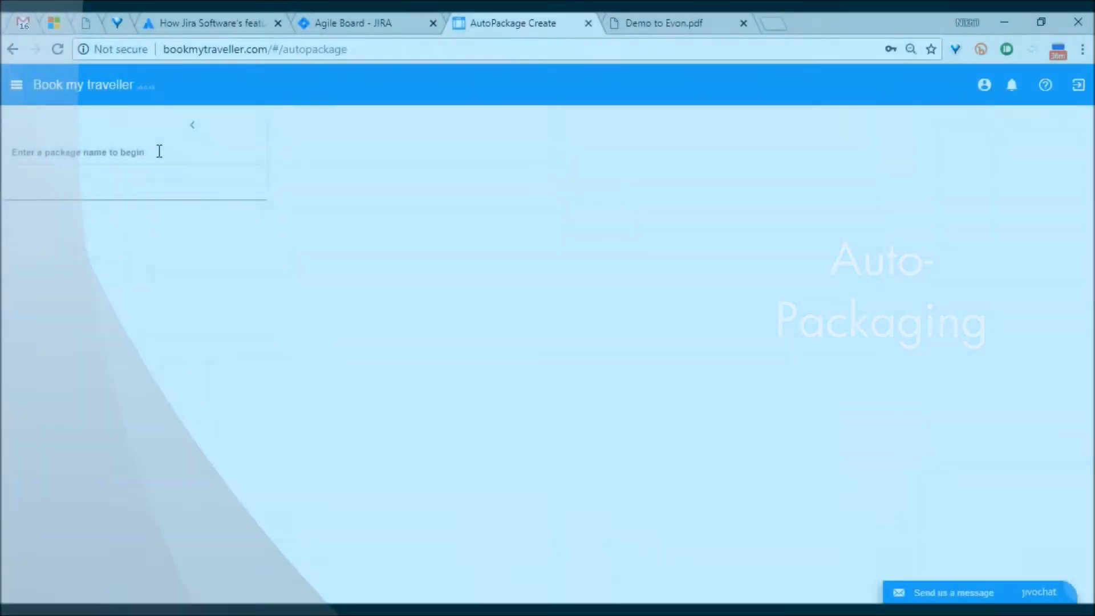
# Step: Name the new auto package 'Demo to EVON 2'
pyautogui.click(159, 152)
pyautogui.write('asfg')
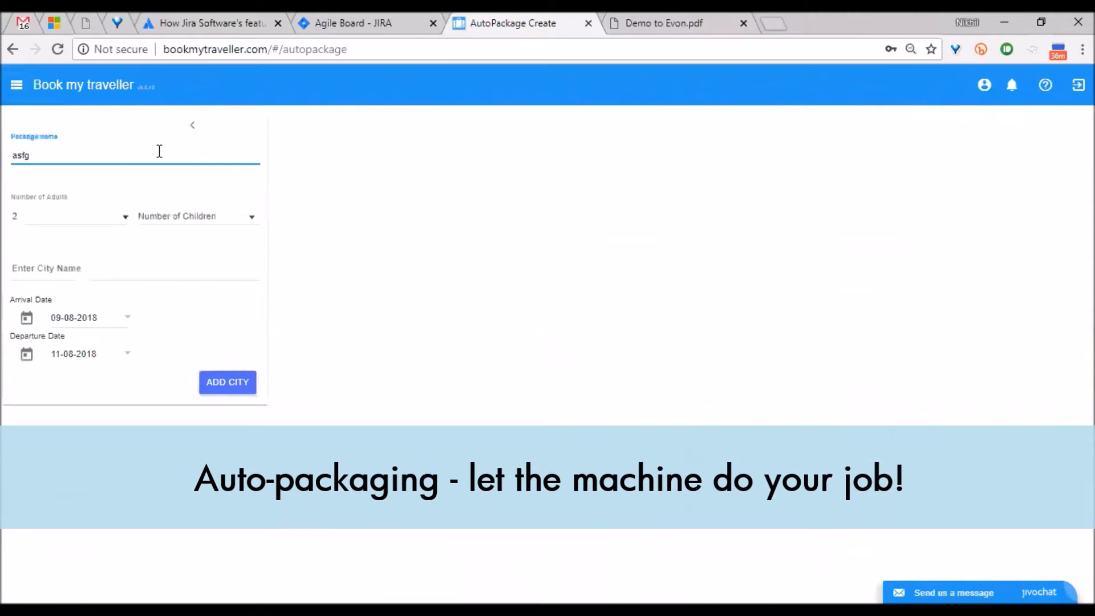
pyautogui.moveTo(122, 156); pyautogui.dragTo(2, 165)
pyautogui.write('Demo to EVON 2')
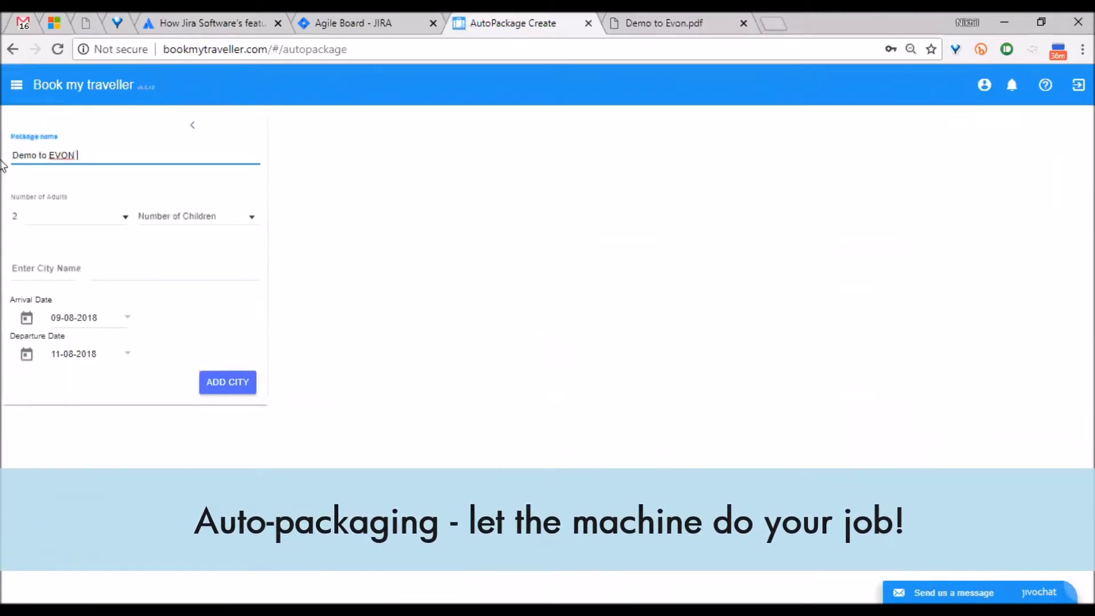
# Step: Add Paris (9–11 Aug), Amsterdam (11–13 Aug) and Zurich (13–15 Aug) as the package cities
pyautogui.click(98, 274)
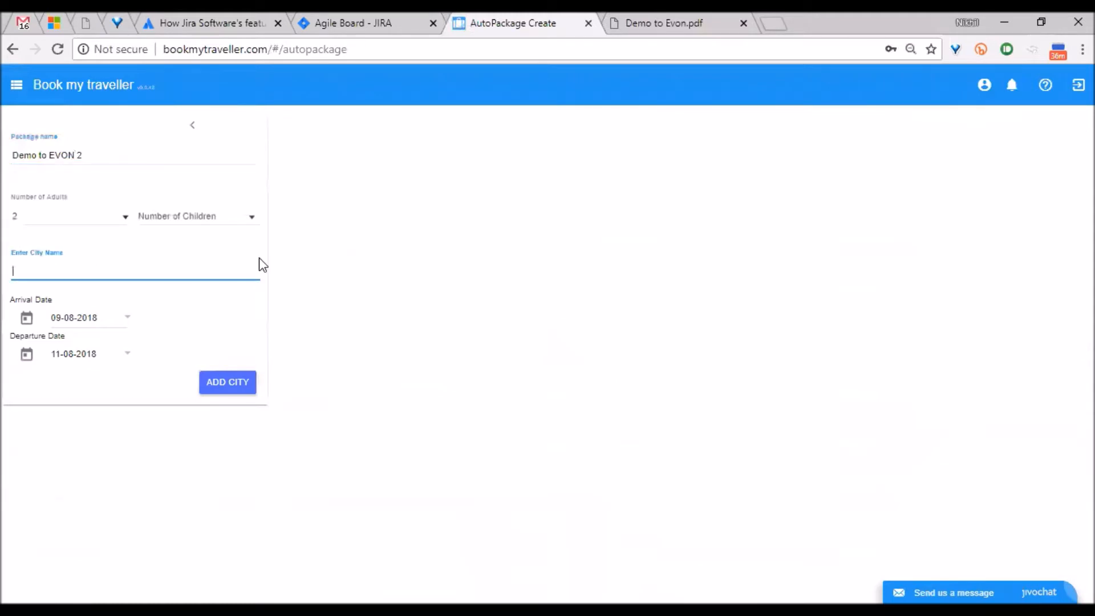
pyautogui.write('pARIS')
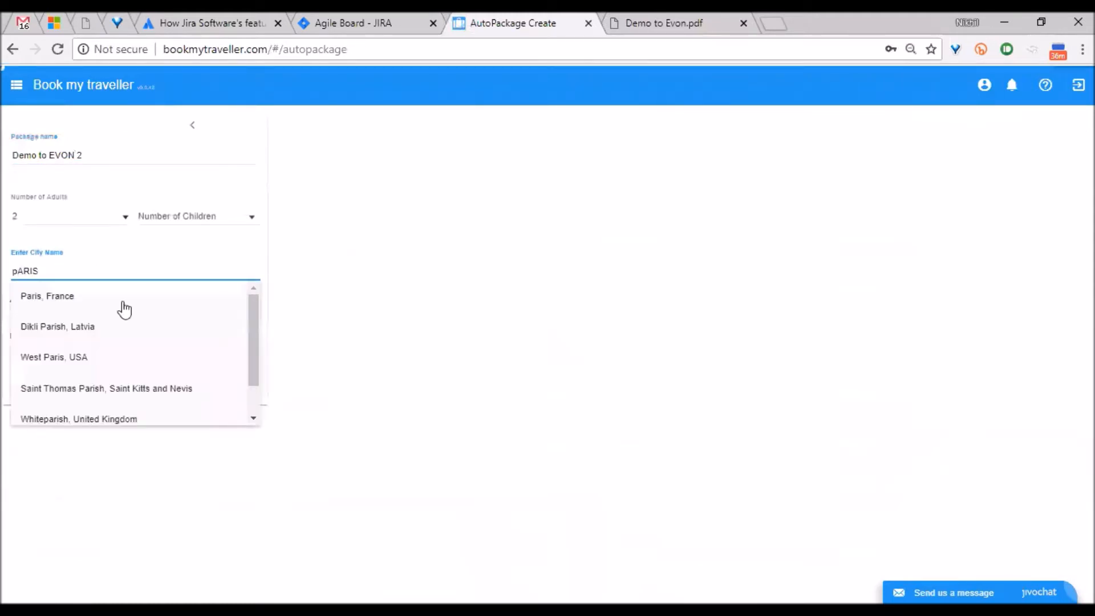
pyautogui.click(131, 298)
pyautogui.click(234, 391)
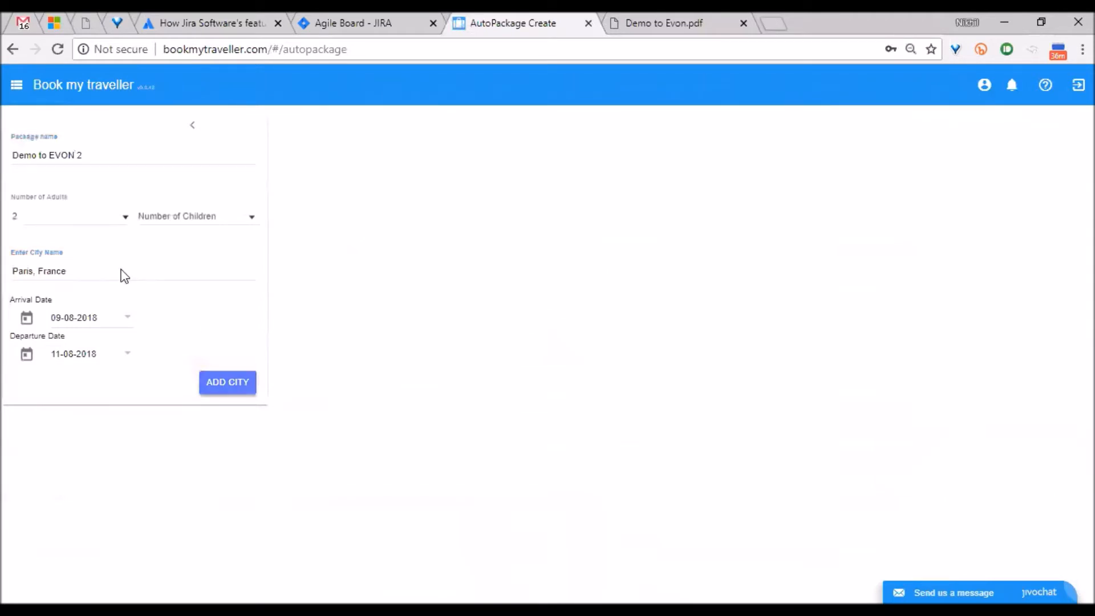
pyautogui.click(116, 302)
pyautogui.write('Ams')
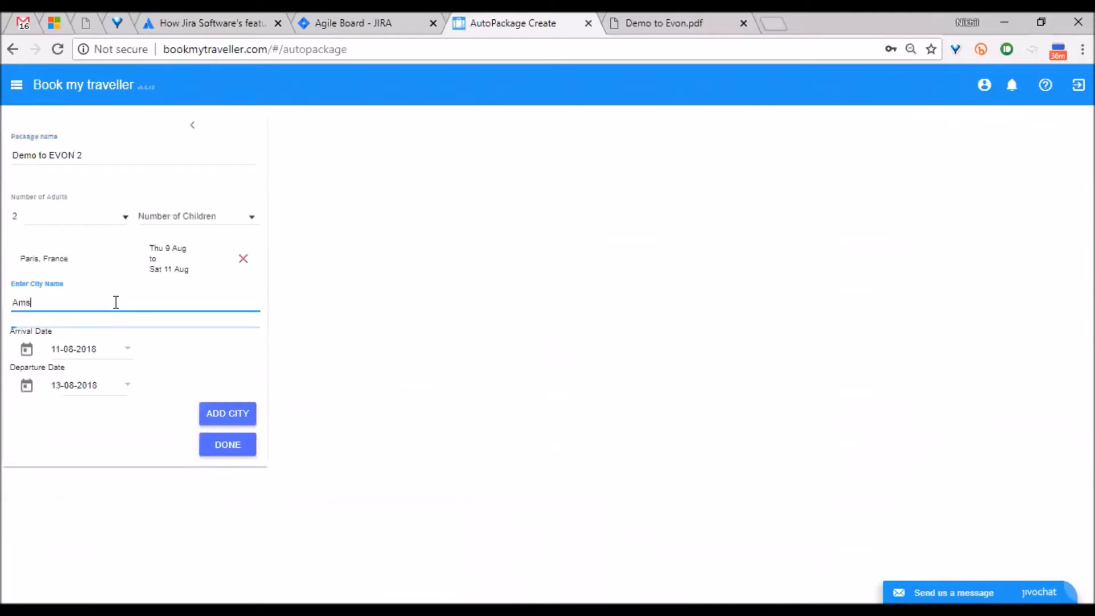
pyautogui.write('terd')
pyautogui.click(114, 335)
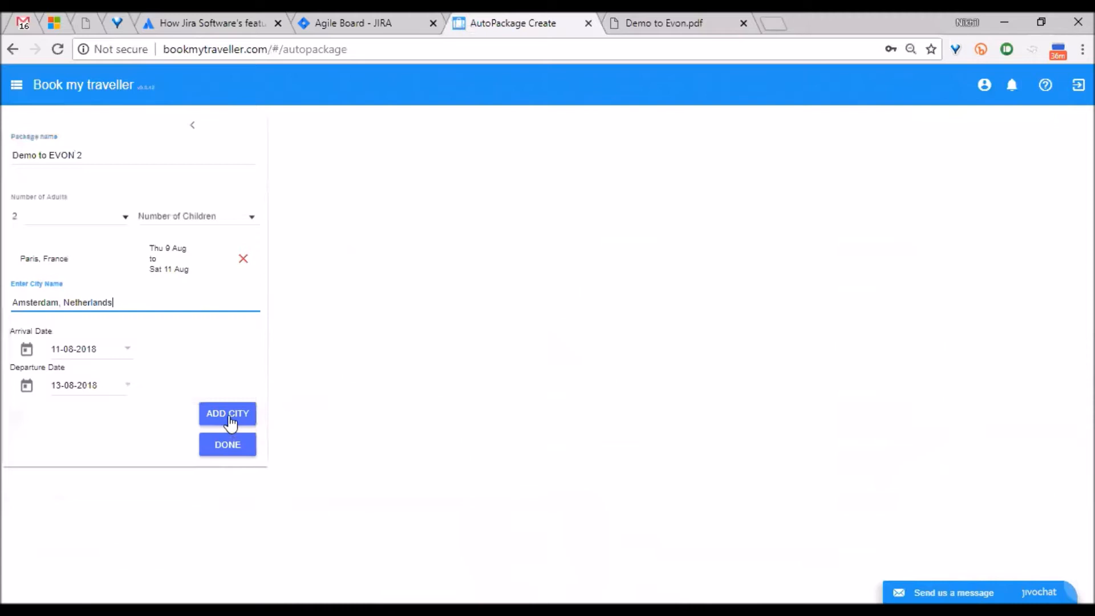
pyautogui.write('Zurich')
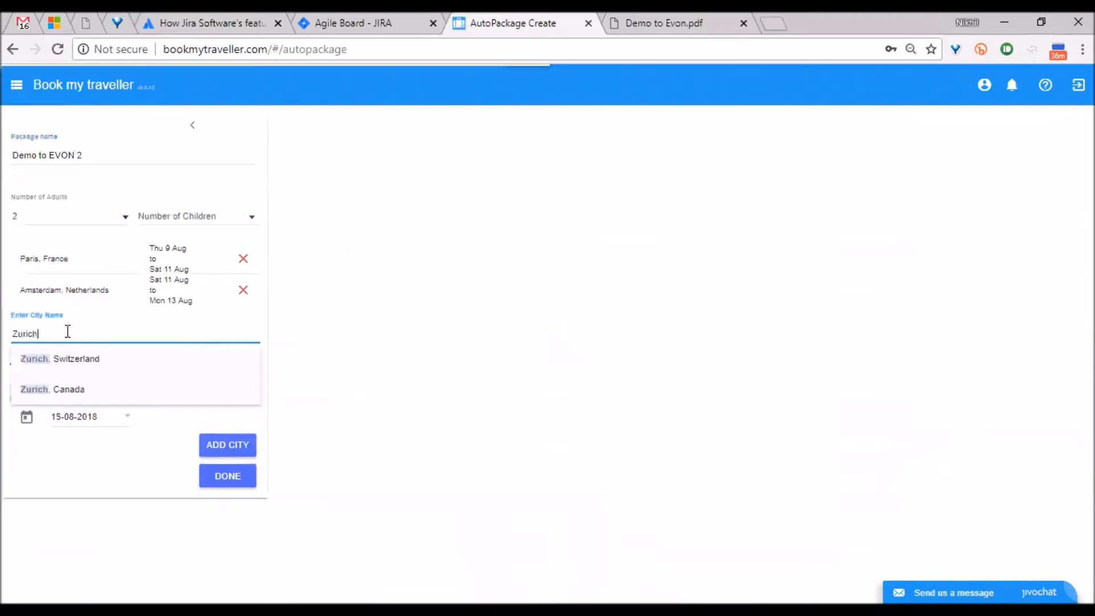
pyautogui.click(109, 365)
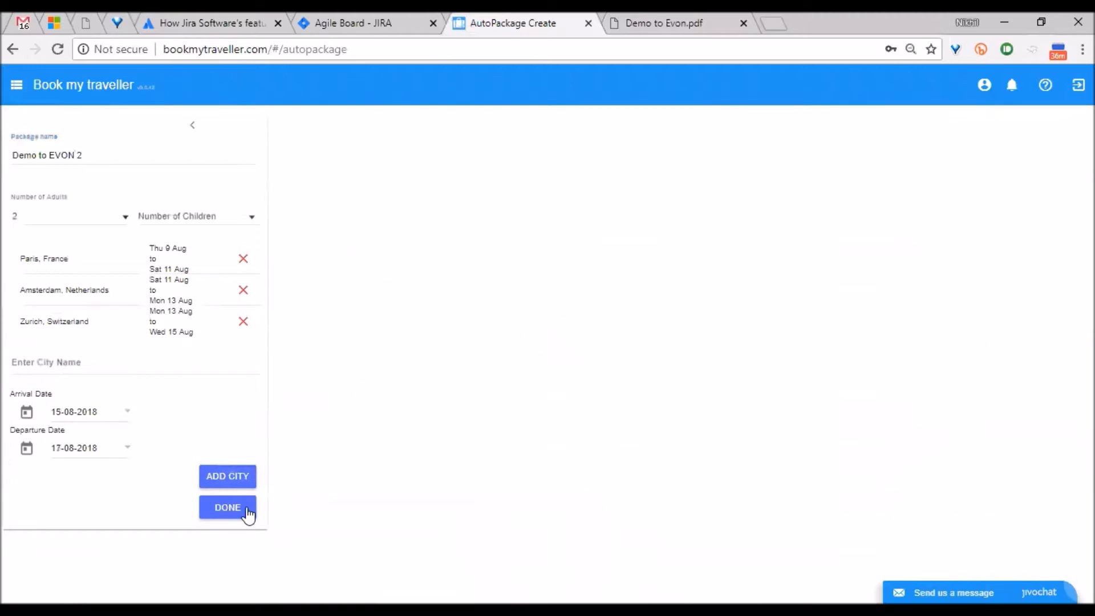
pyautogui.click(247, 512)
# Step: Set the preferred hotel star rating to 5 and auto-generate the package
pyautogui.click(227, 485)
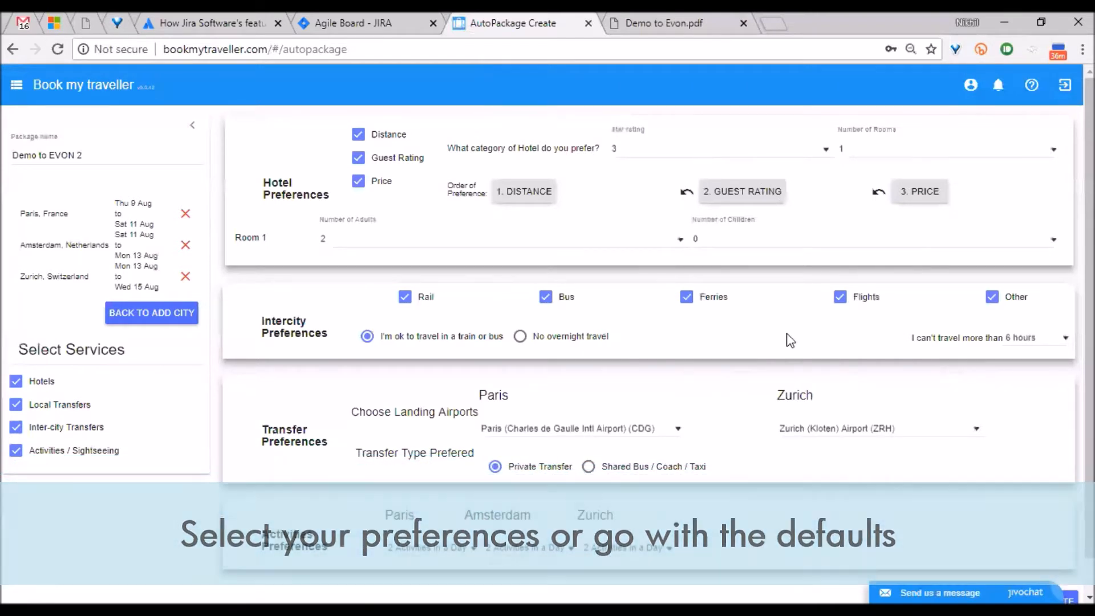
pyautogui.scroll(-1, 790, 340)
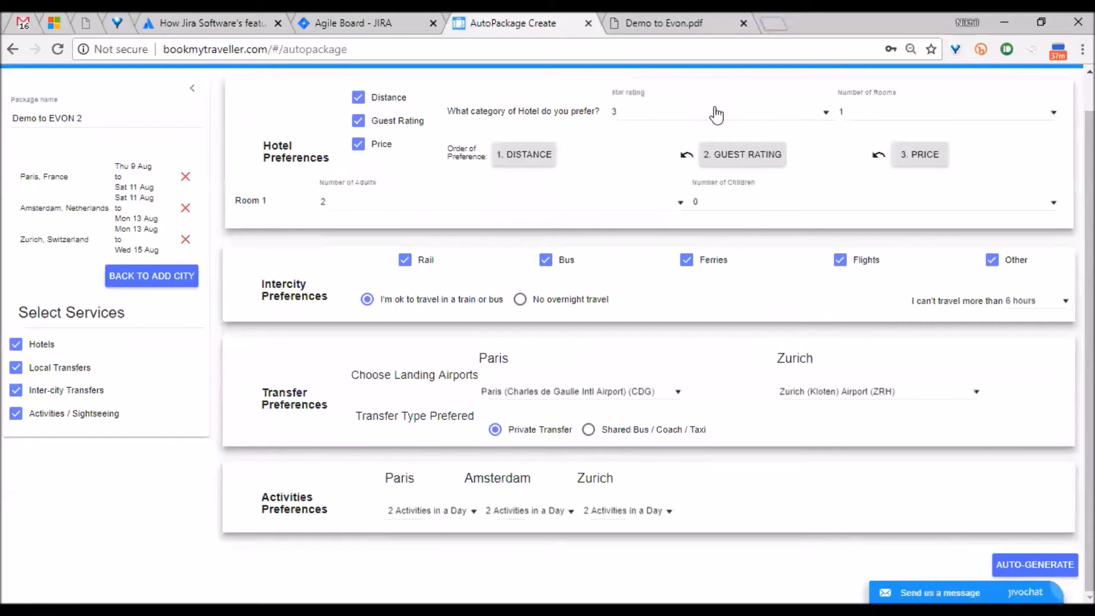
pyautogui.click(713, 114)
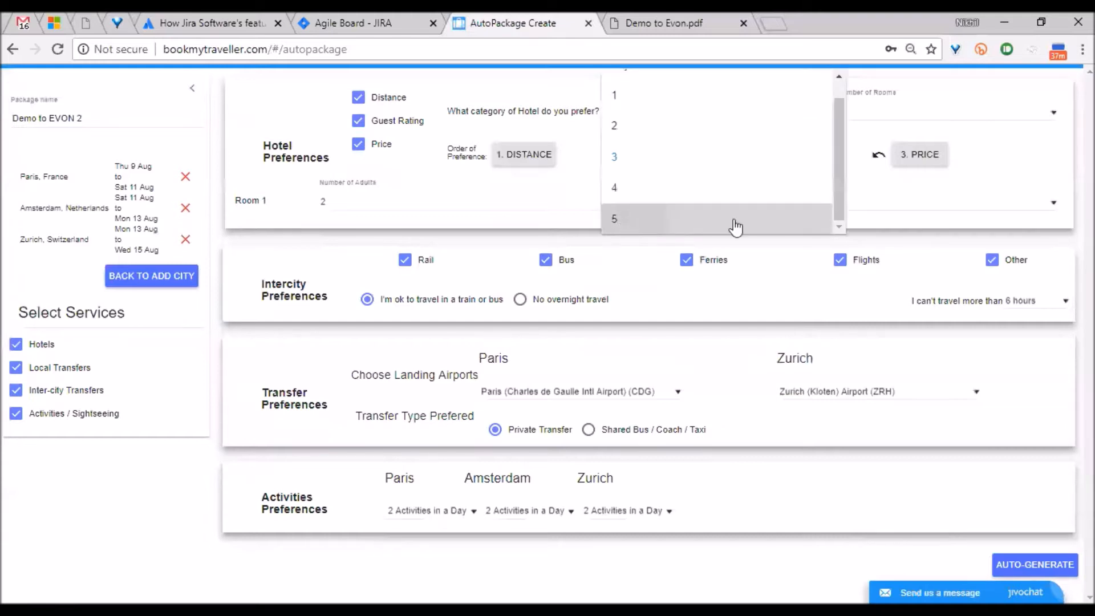
pyautogui.click(644, 210)
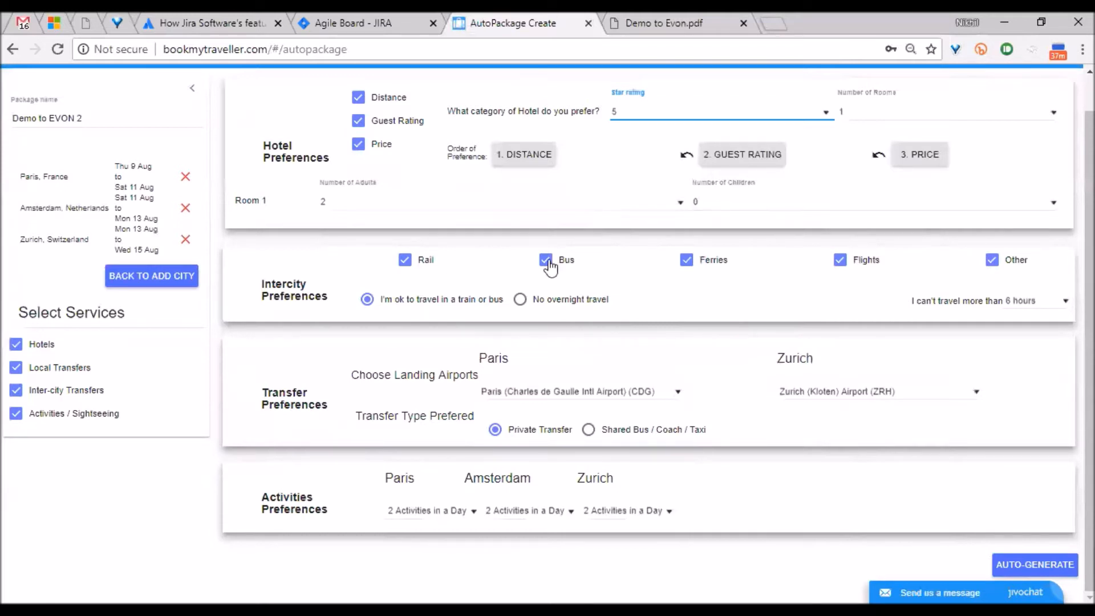
pyautogui.click(1035, 564)
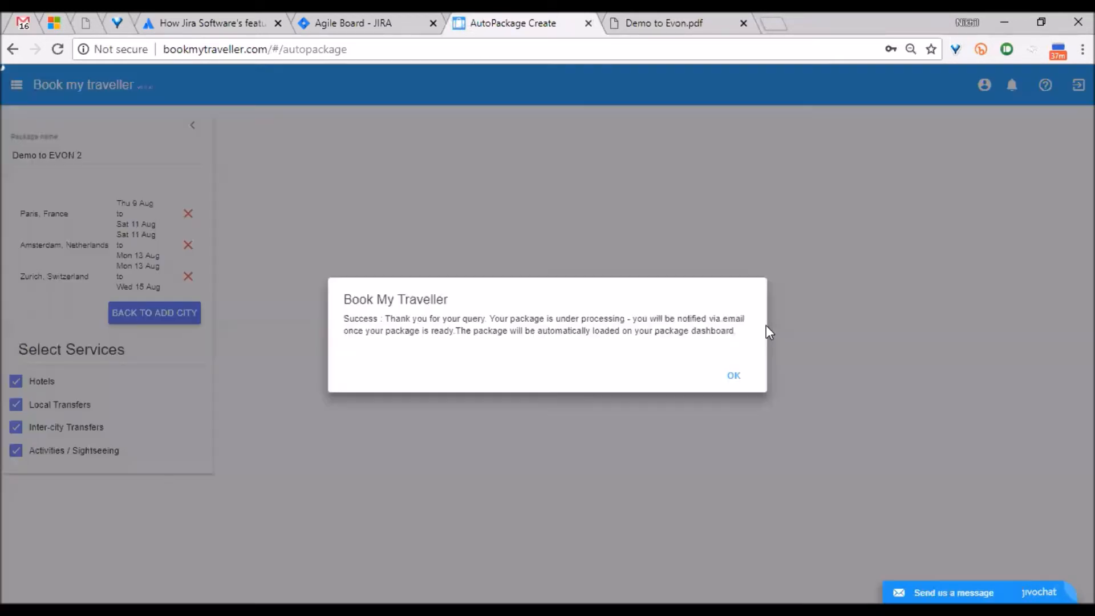
# Step: Dismiss the Success dialog and open the navigation menu to reach Demo to EVON 2 (A/T)
pyautogui.click(734, 376)
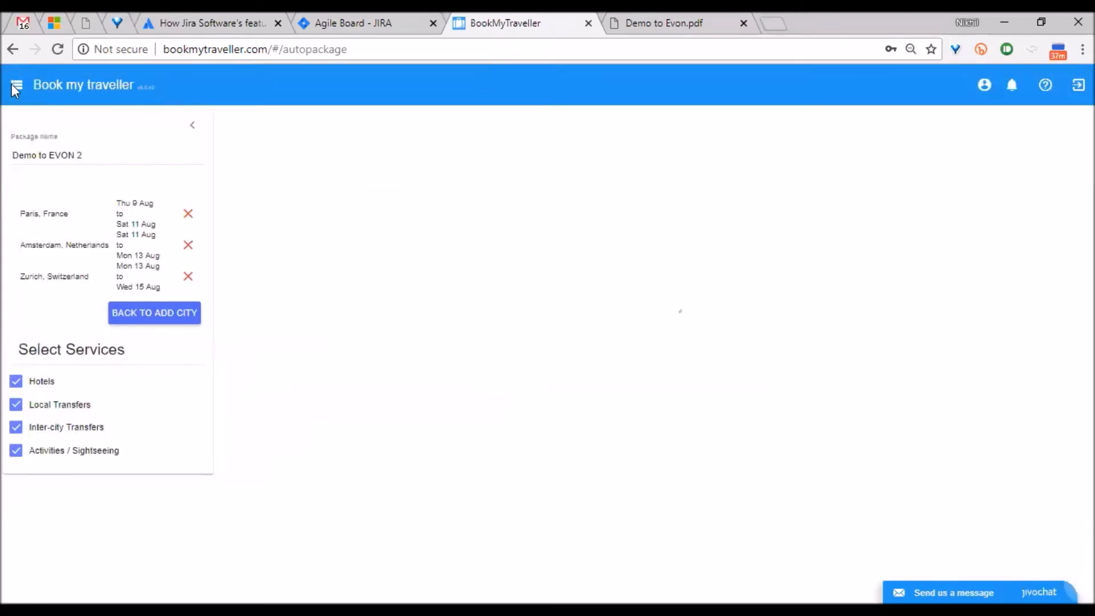
pyautogui.click(19, 86)
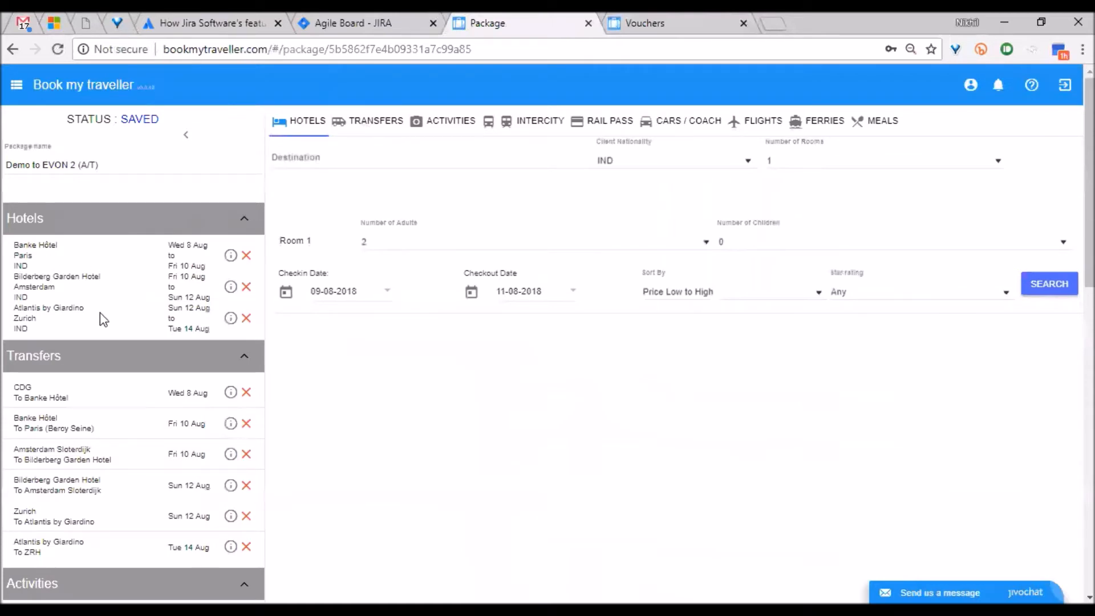
# Step: Change the package's display currency from INR to USD, showing 1,209.37 per adult
pyautogui.scroll(-1, 100, 314)
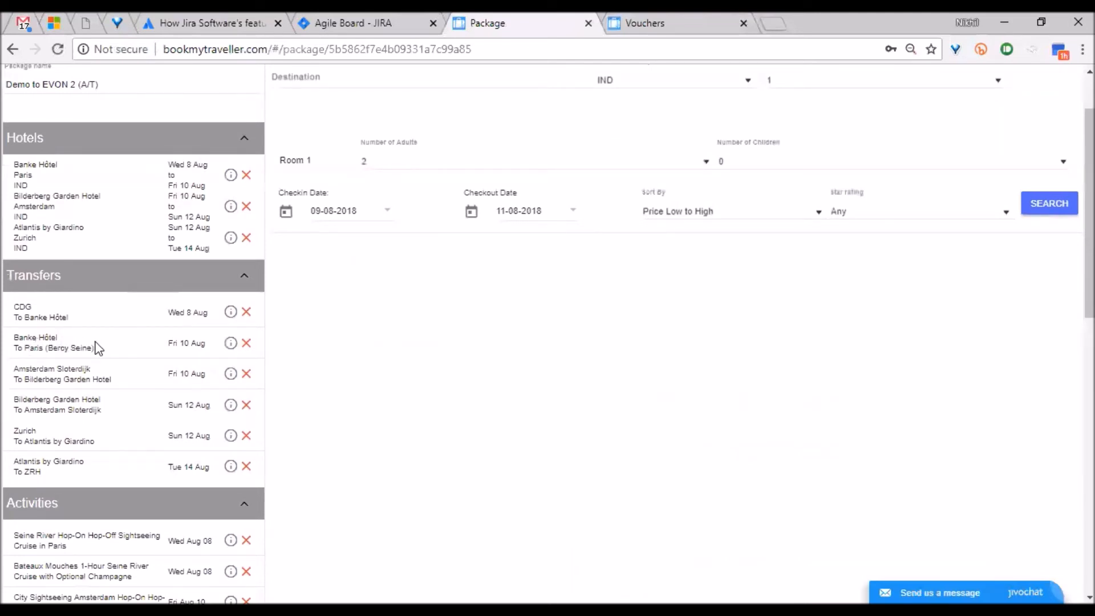
pyautogui.scroll(-4, 97, 347)
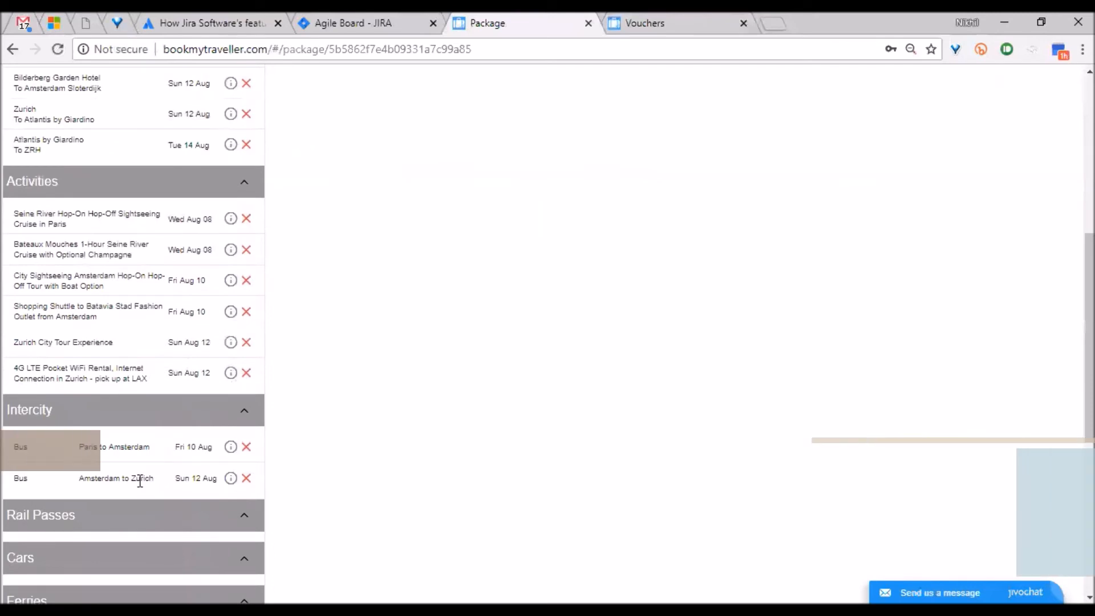
pyautogui.scroll(2, 142, 483)
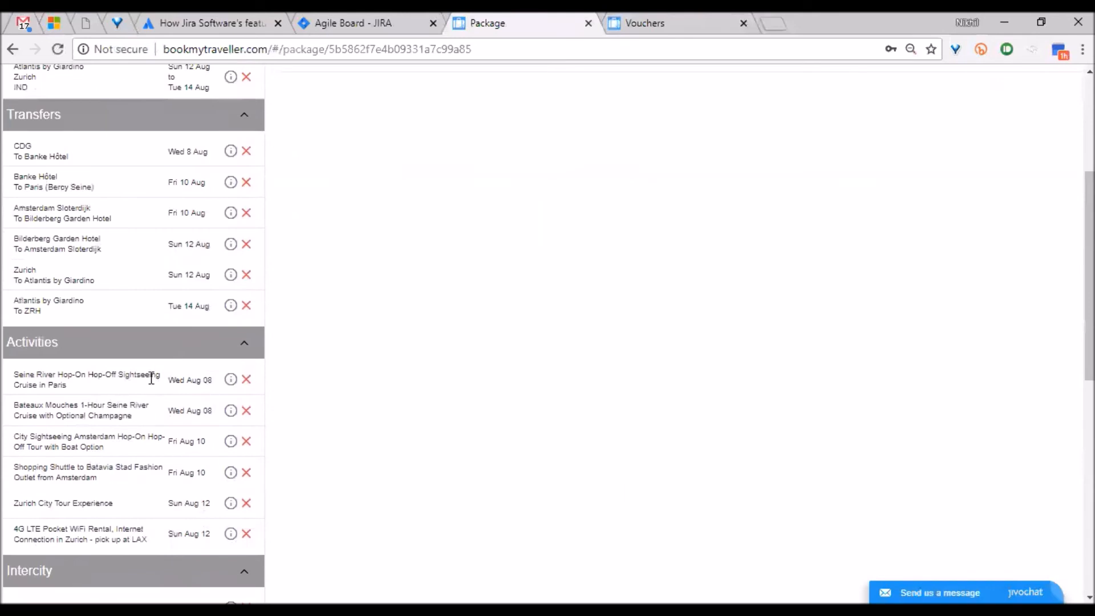
pyautogui.scroll(10, 137, 440)
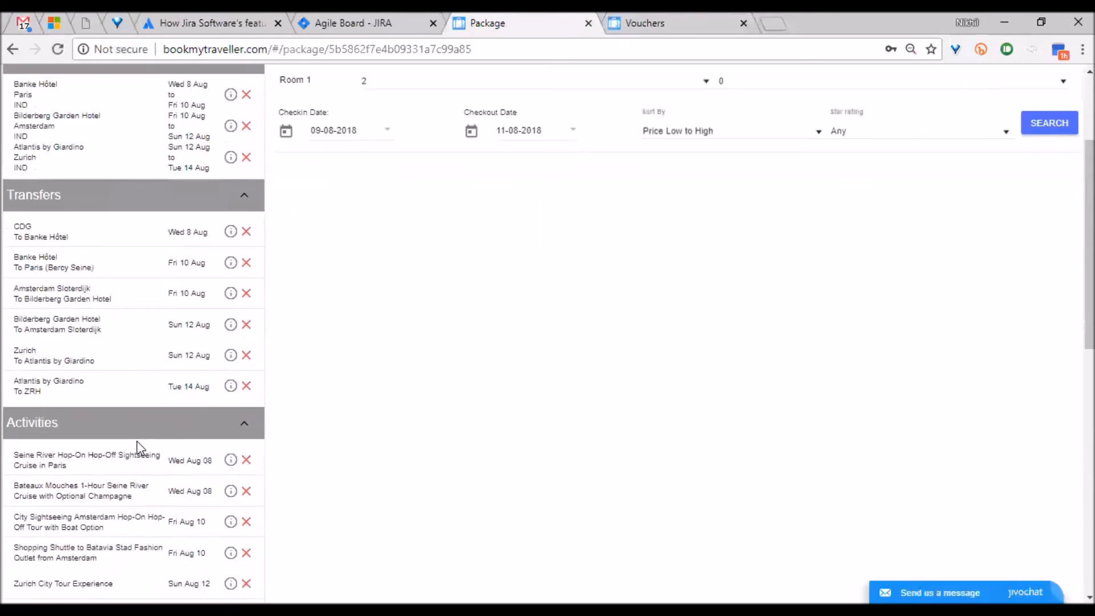
pyautogui.scroll(-20, 137, 455)
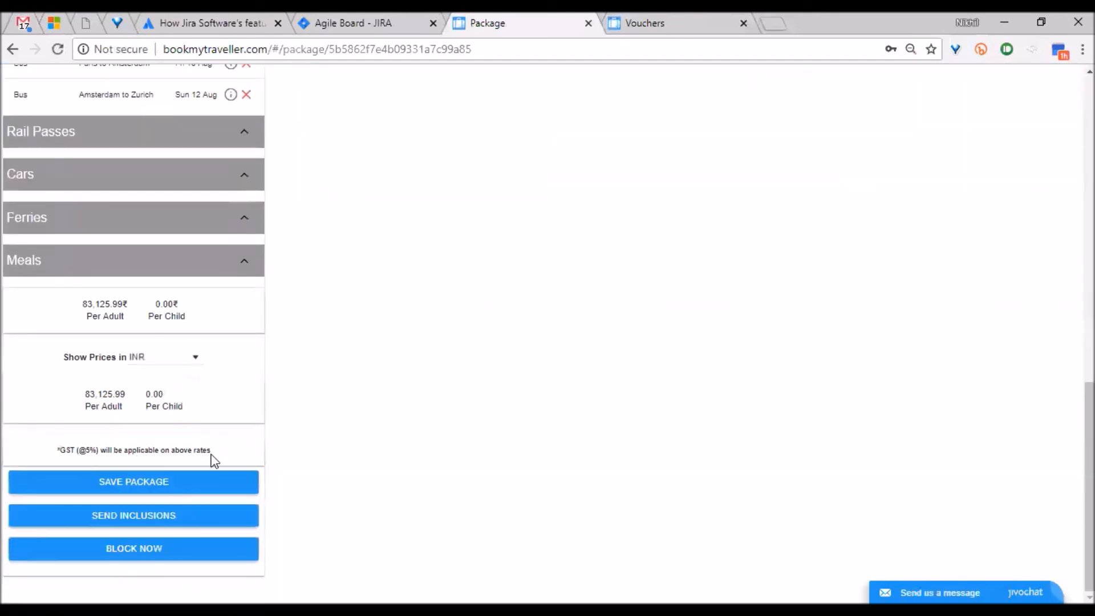
pyautogui.click(195, 360)
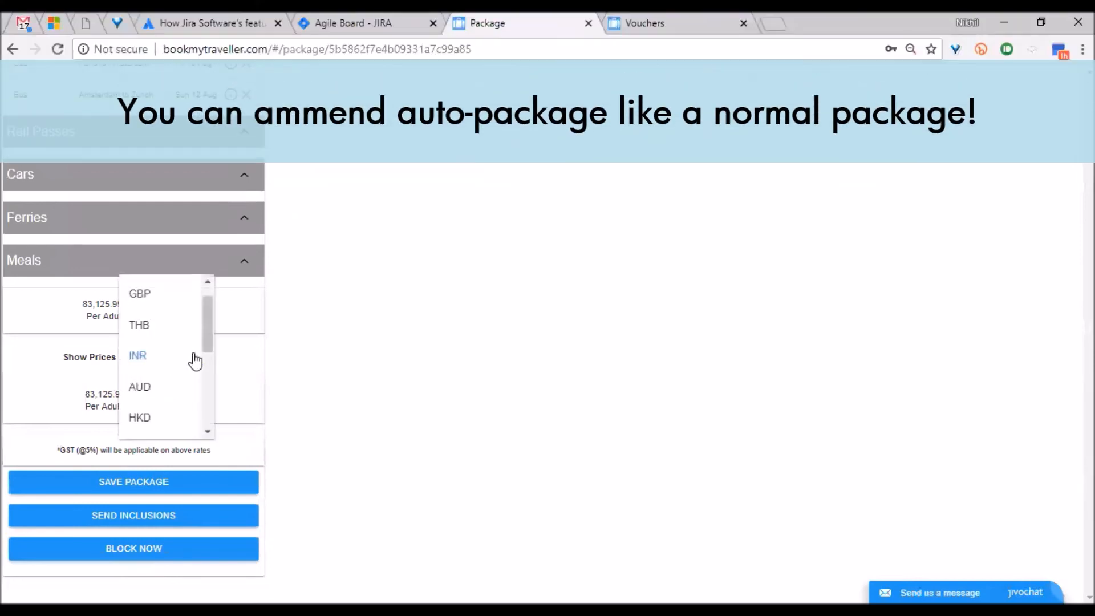
pyautogui.scroll(1, 192, 359)
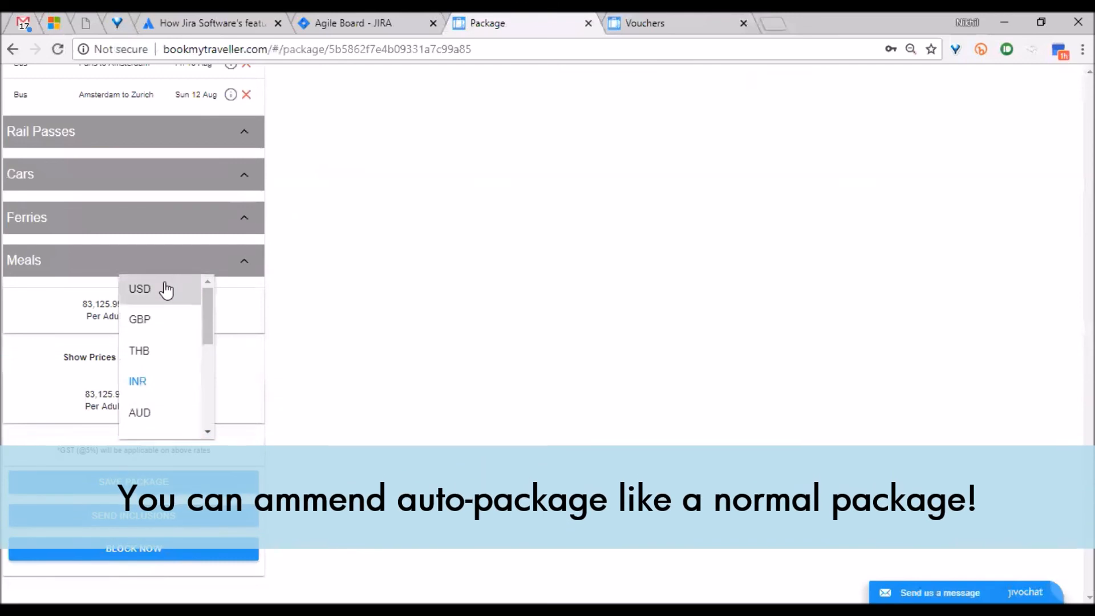
pyautogui.click(166, 290)
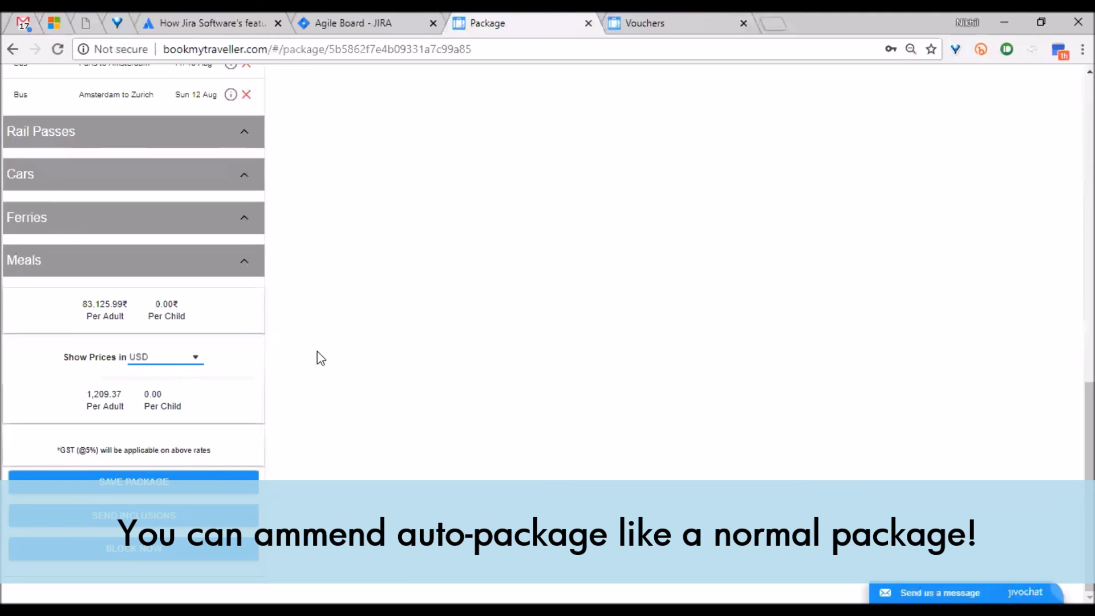
pyautogui.scroll(15, 321, 358)
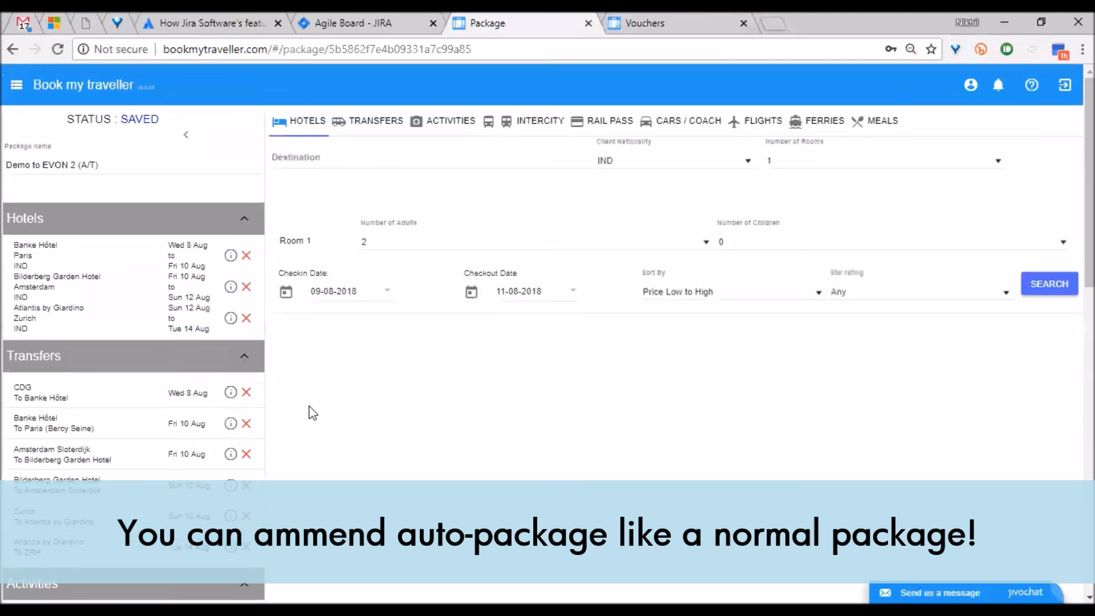
pyautogui.scroll(-6, 313, 413)
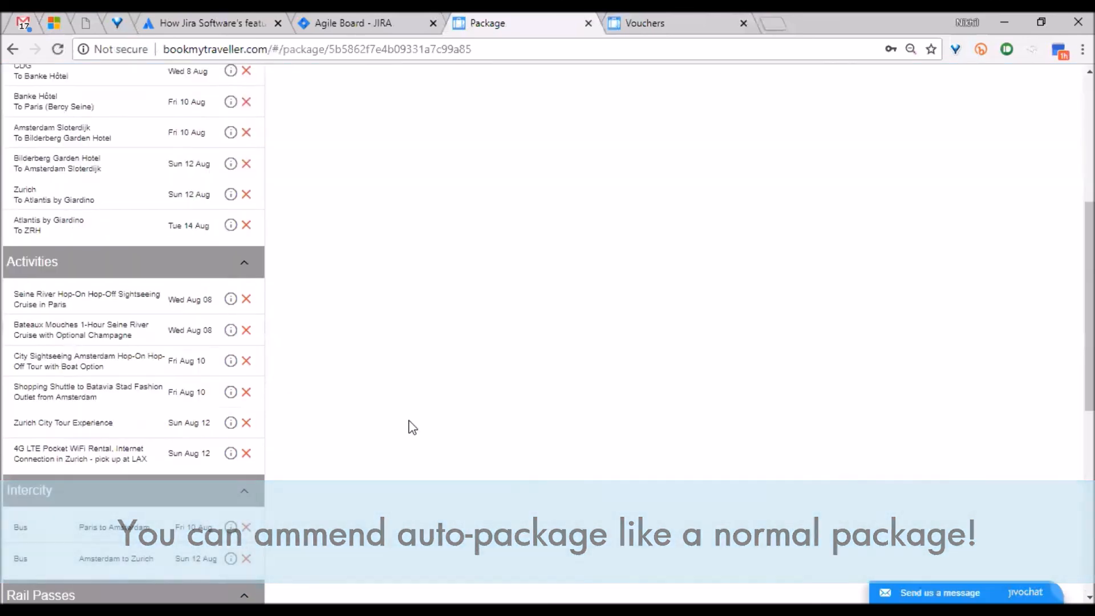